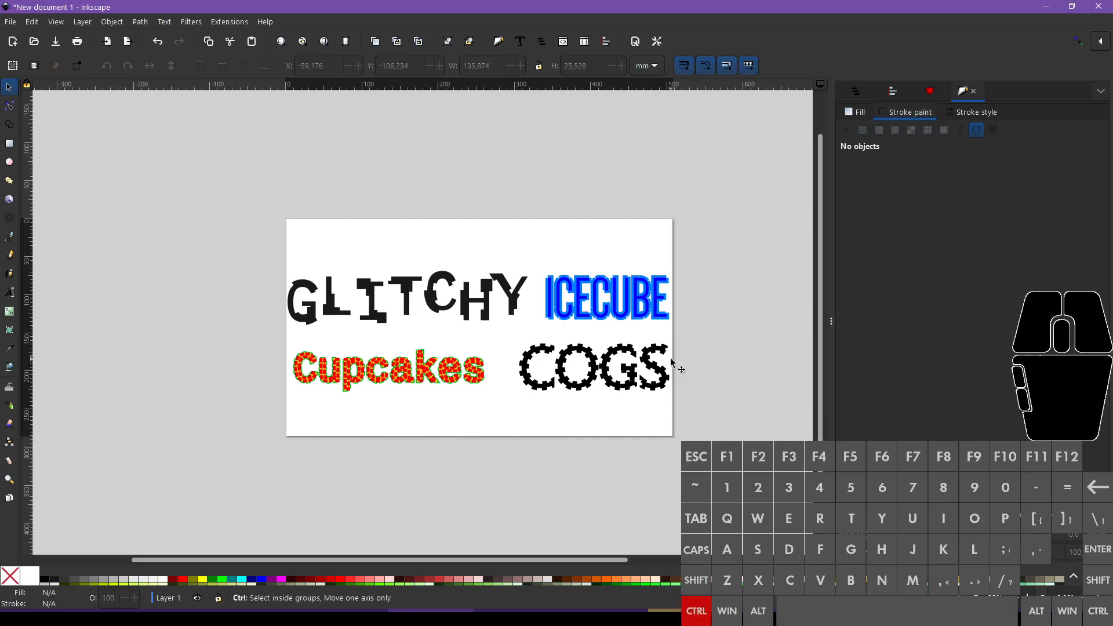
scroll(674, 363, up, 2)
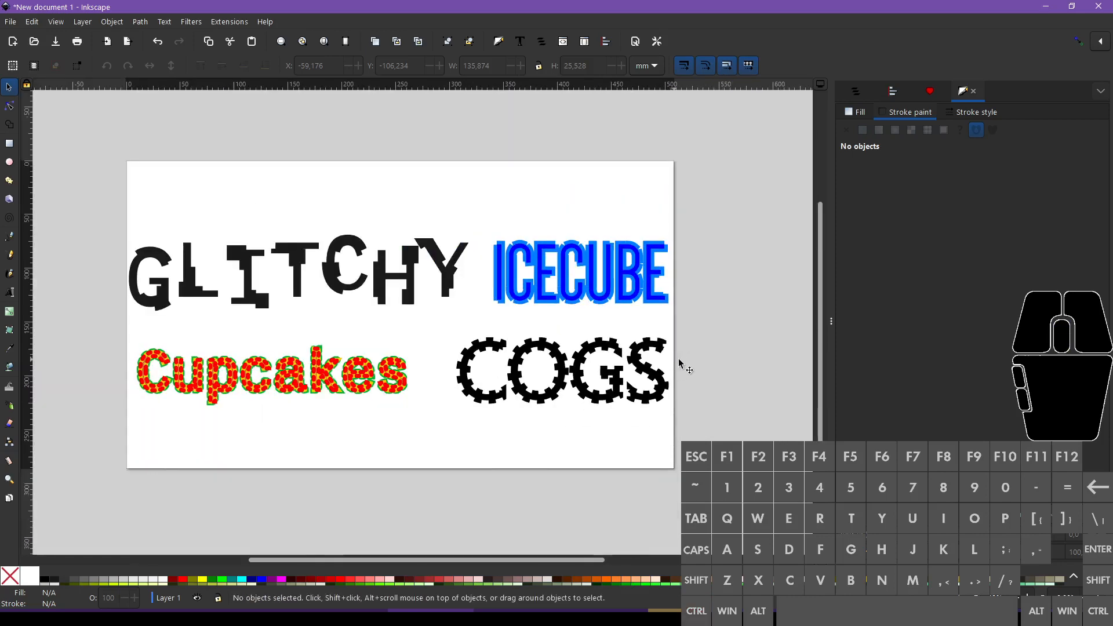
scroll(687, 364, down, 1)
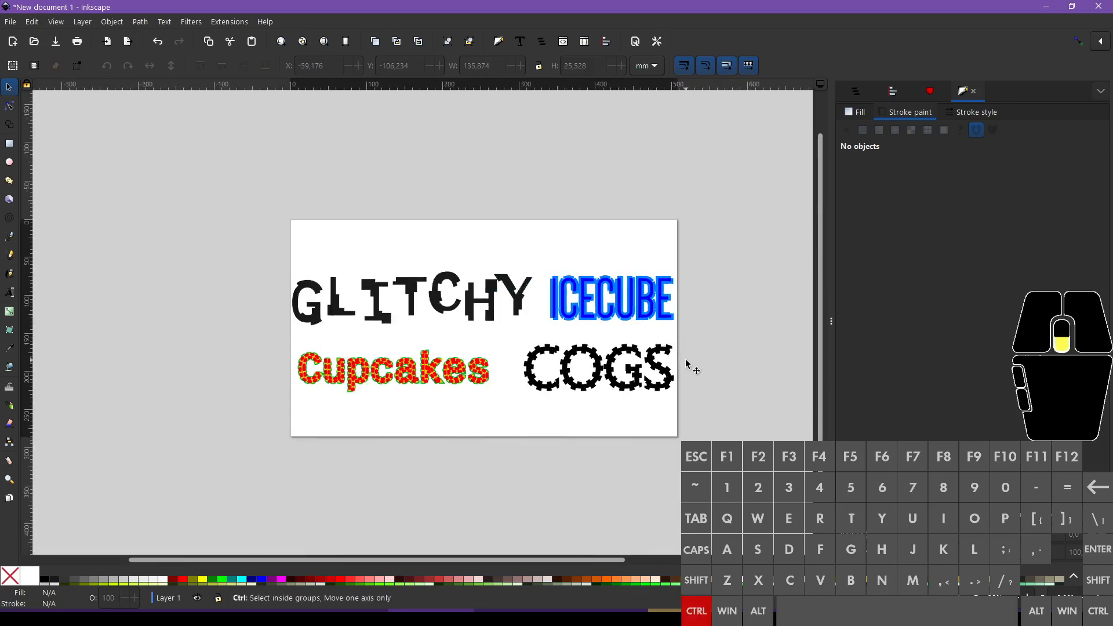
scroll(690, 355, up, 1)
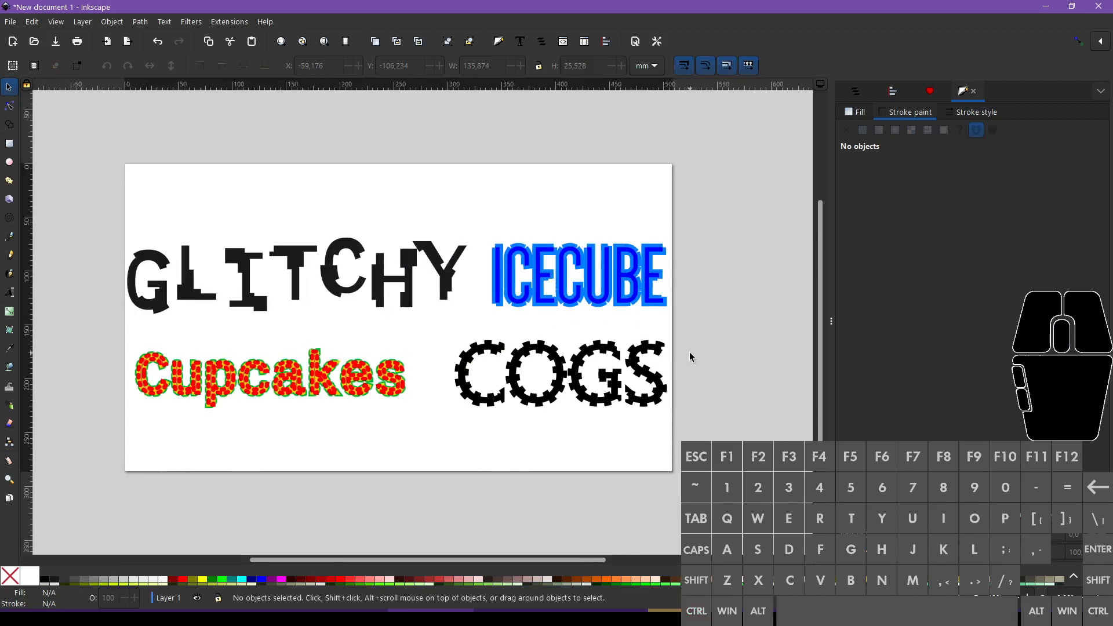
scroll(708, 336, down, 2)
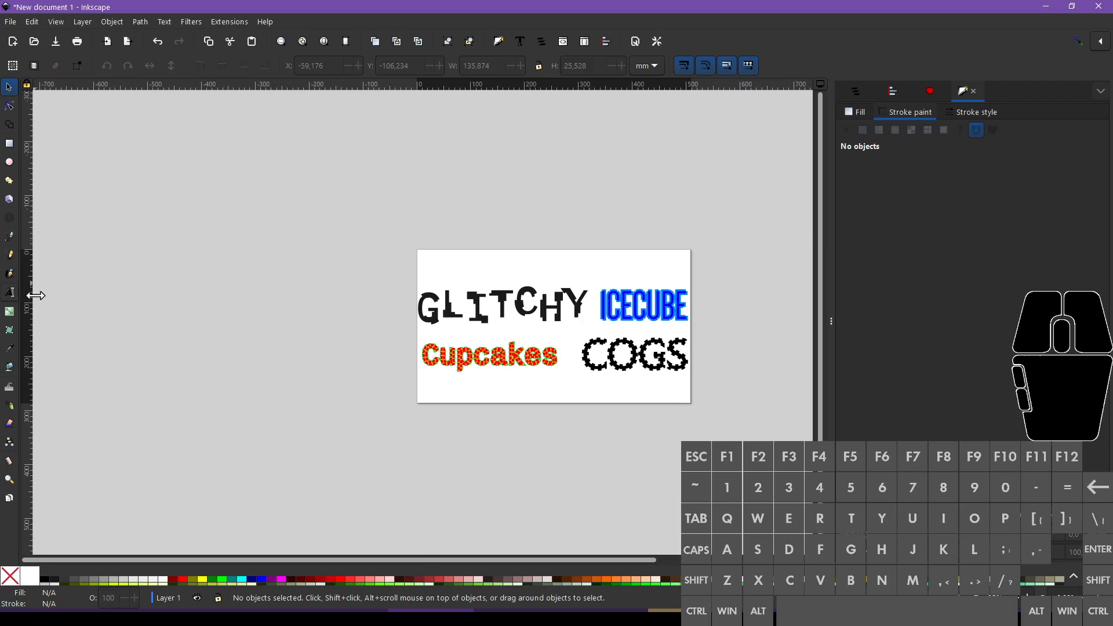
click(609, 372)
click(252, 378)
Step: Create a flowed text frame on the empty canvas beside the page and enter ENGINE in it
click(10, 293)
drag(111, 161, 374, 374)
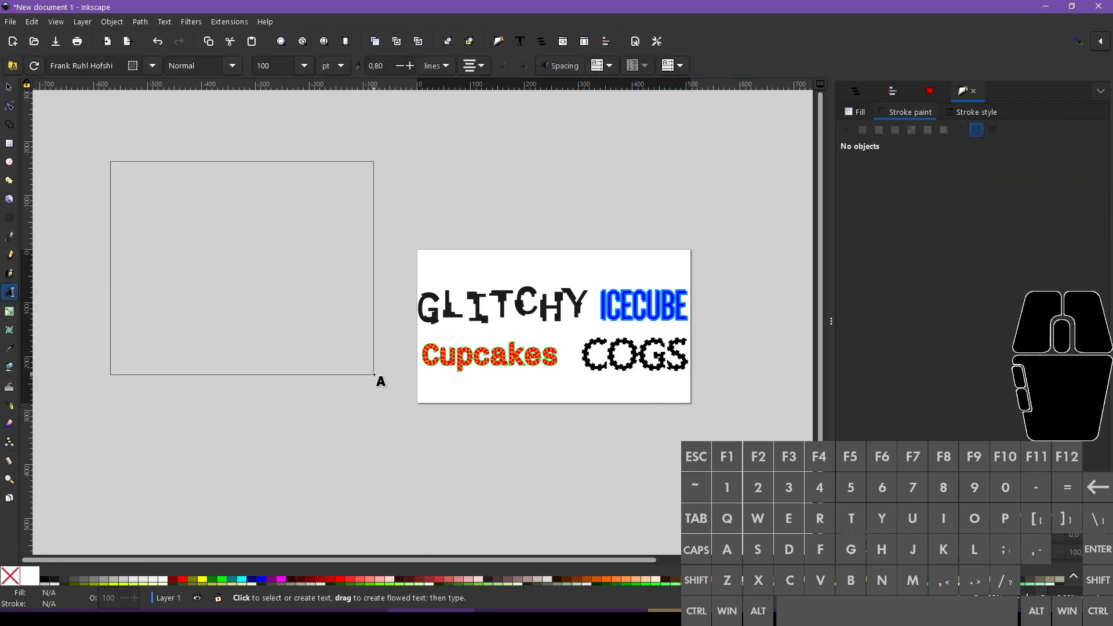
text(ENGINE)
key(ctrl+a)
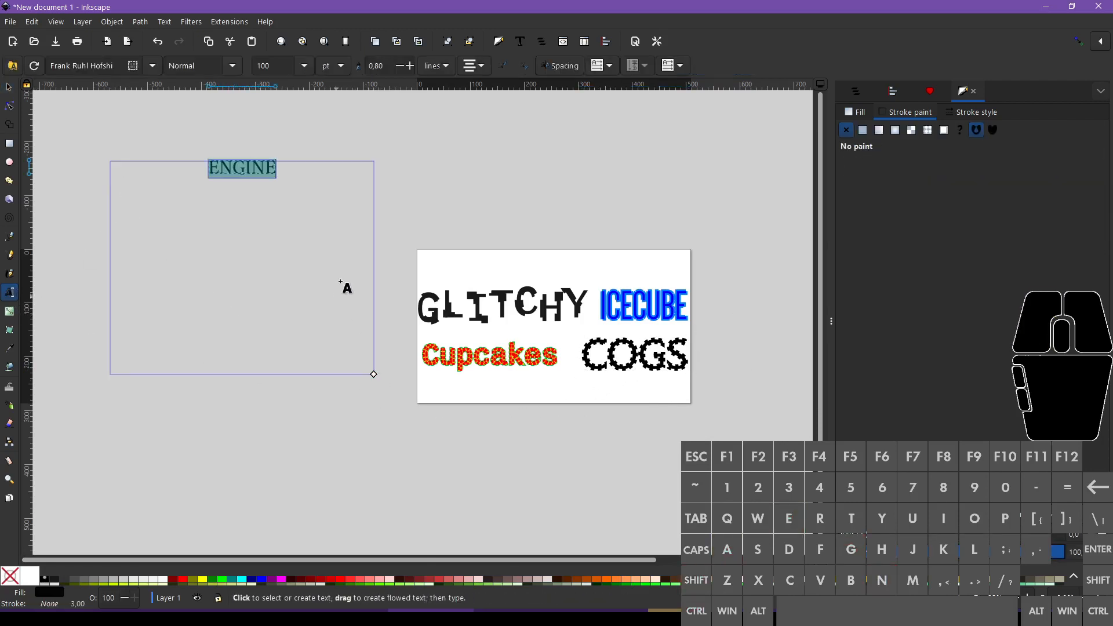
Step: Scale the ENGINE text proportionally to about 314 mm wide and leave stroke width scaling enabled
click(9, 87)
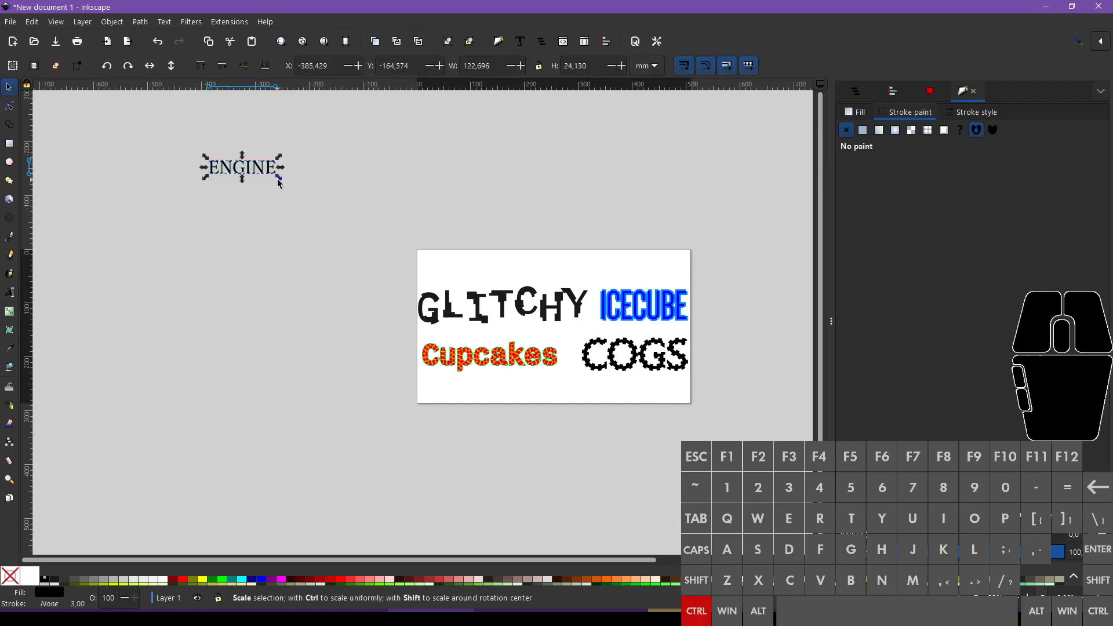
drag(279, 178, 381, 252)
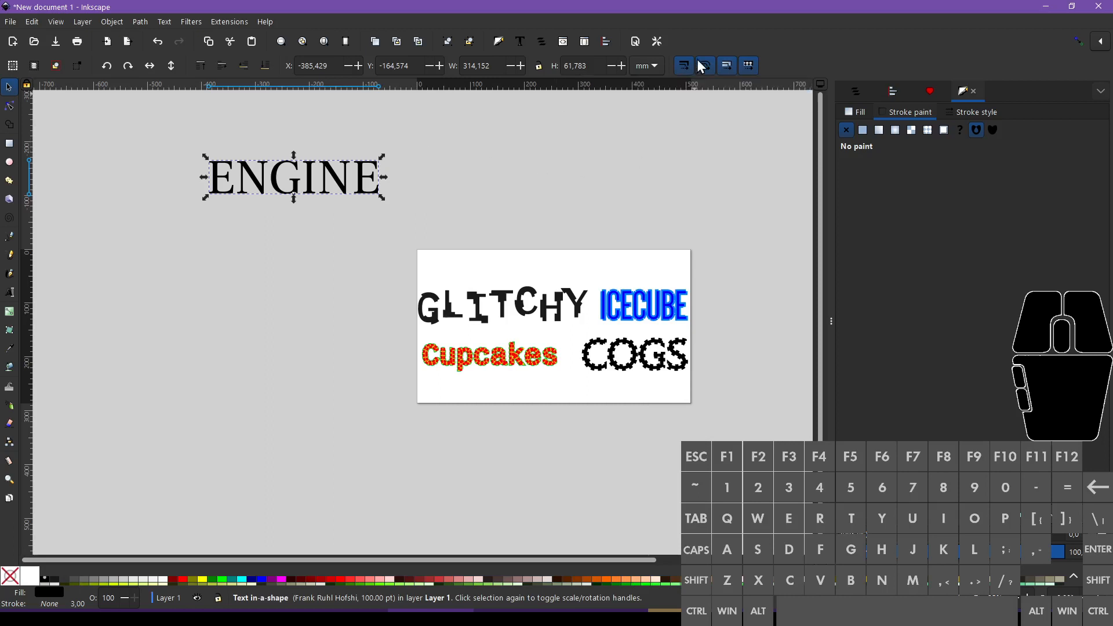
click(683, 67)
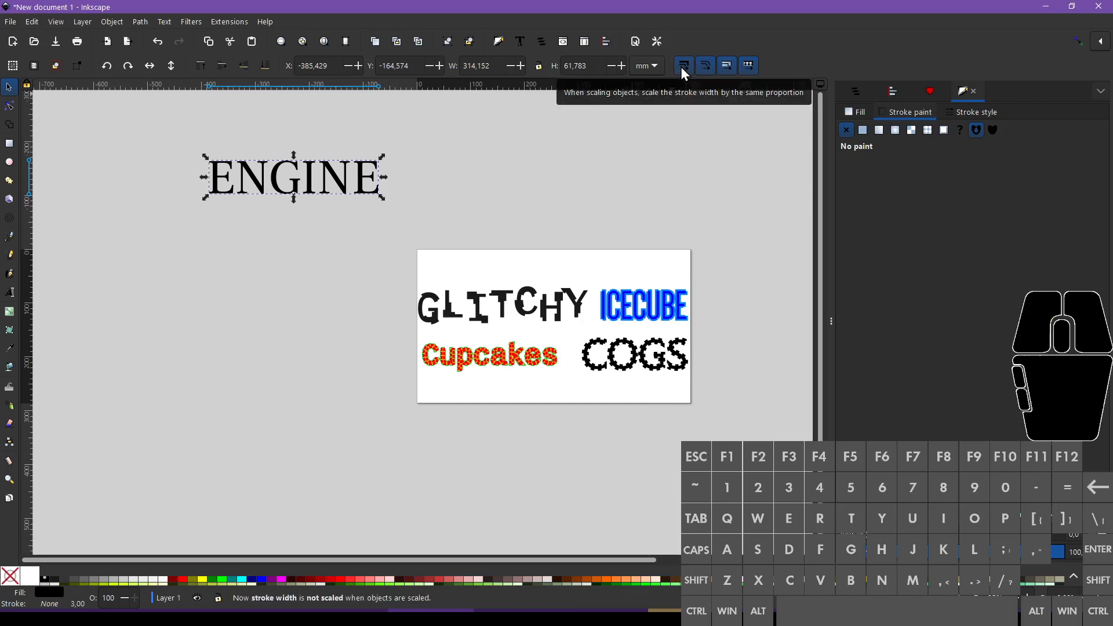
click(683, 64)
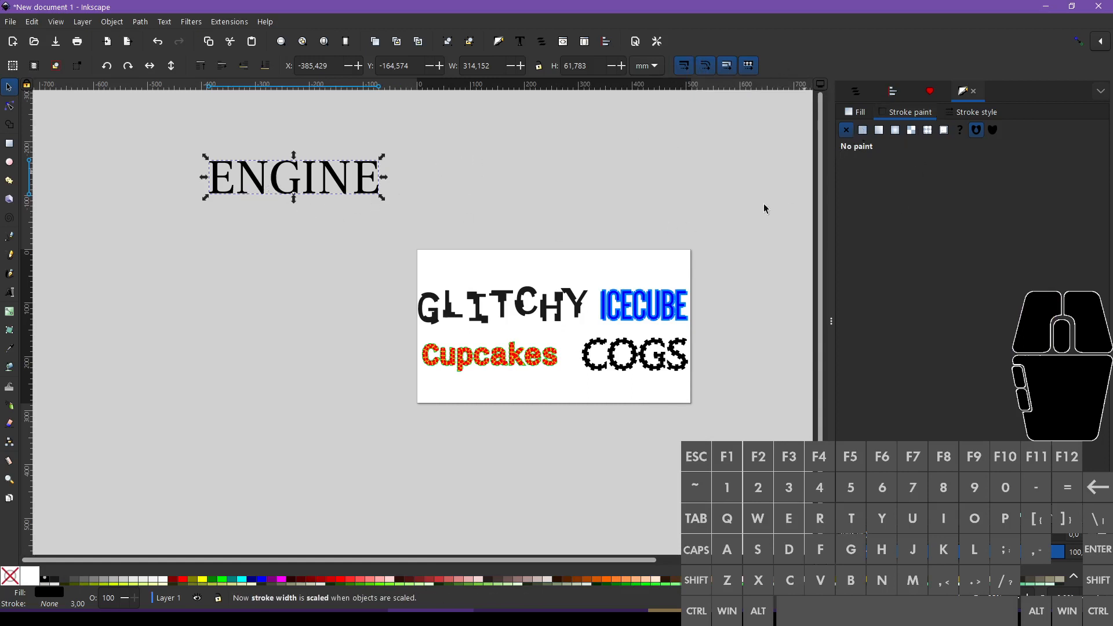
Step: Add a black stroke to the ENGINE text and try the 1 1 and 1 3 dash patterns on it
shift+click(43, 579)
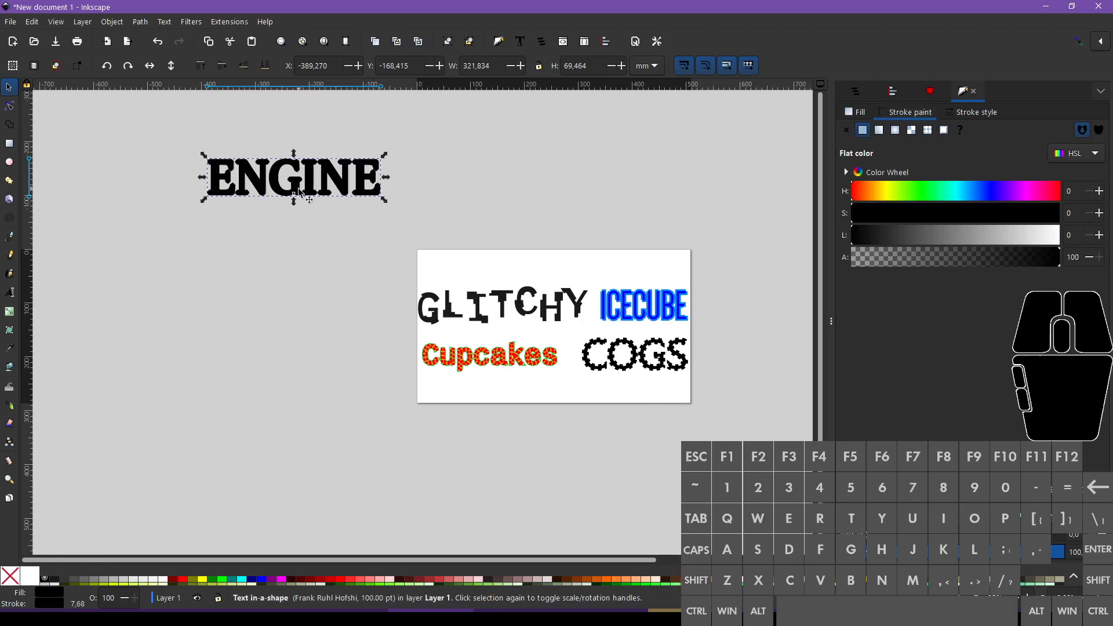
click(959, 110)
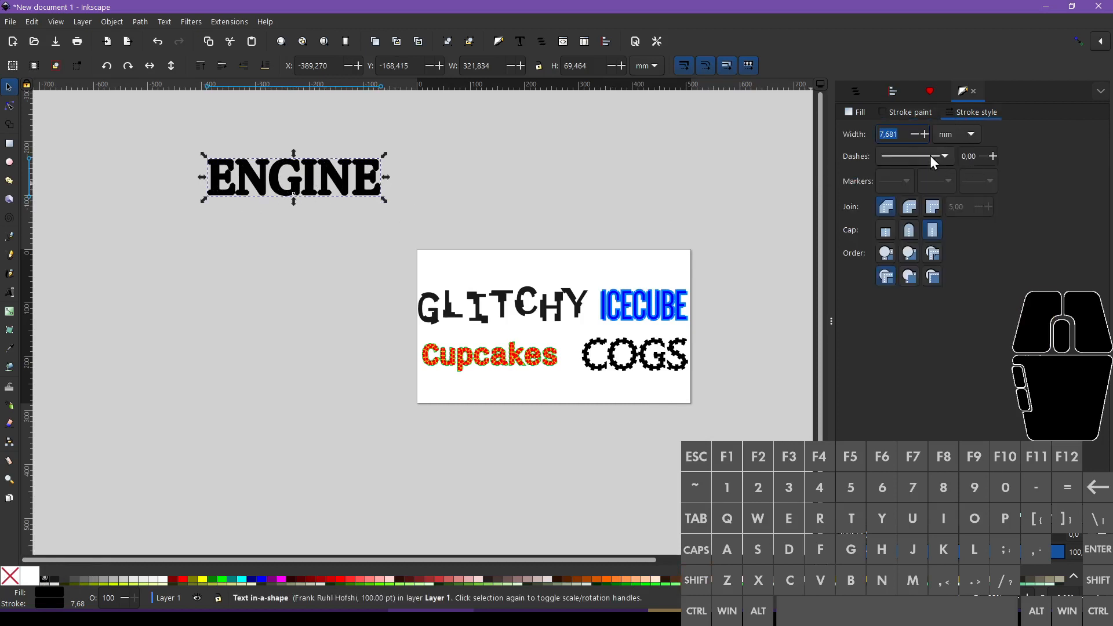
click(930, 156)
click(921, 183)
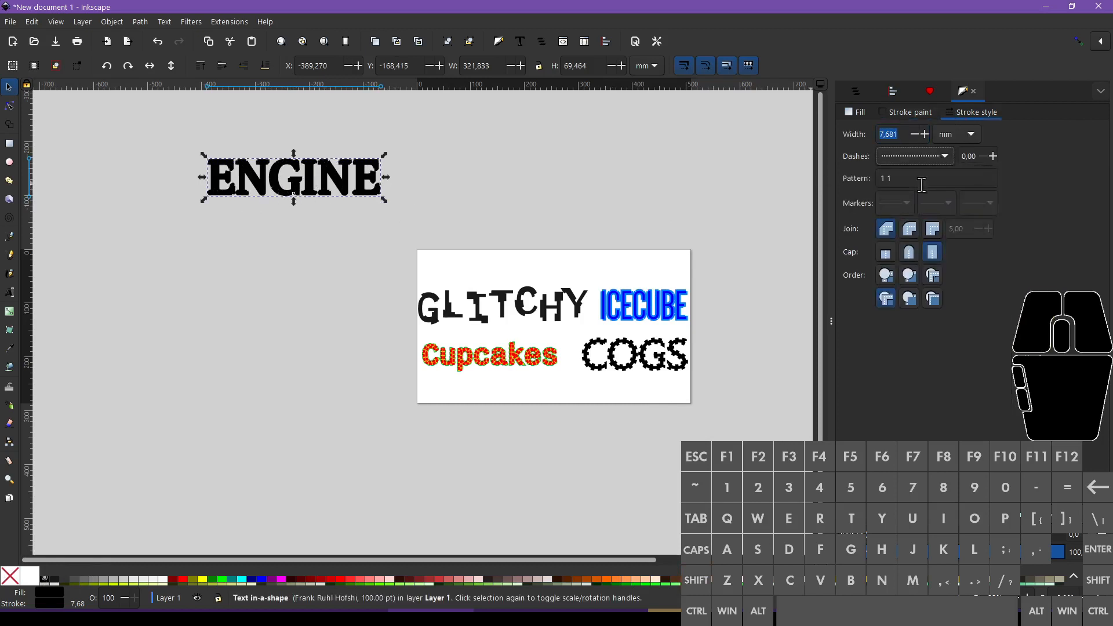
click(930, 154)
click(925, 203)
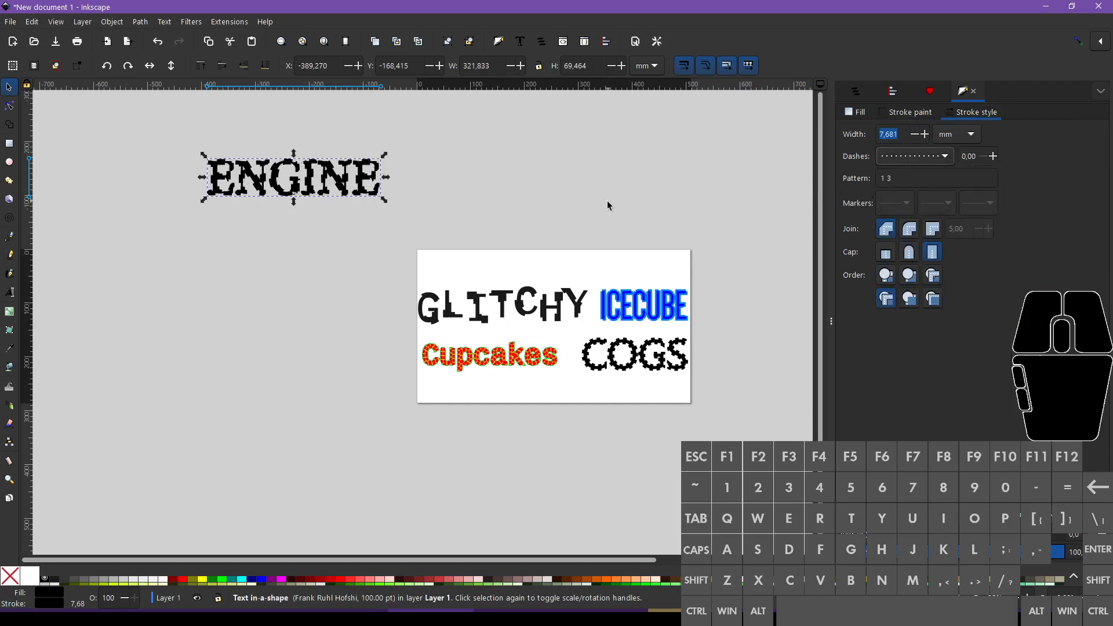
Step: Give the dashed outline of the text a butt cap and the 1 1 dash pattern
click(887, 254)
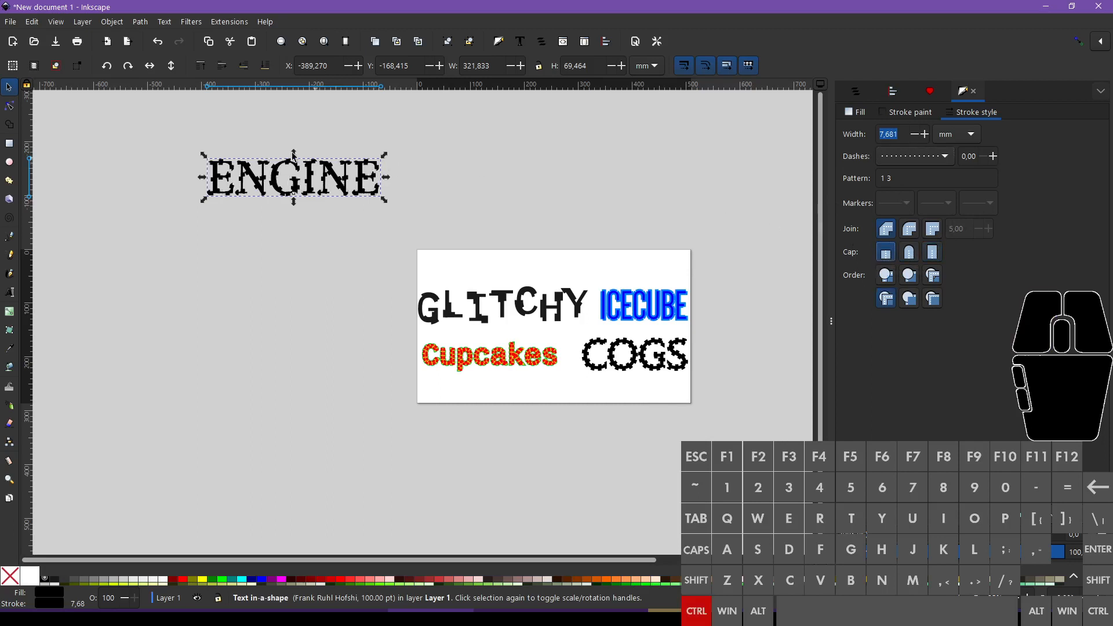
ctrl+scroll(293, 155, up, 2)
ctrl+scroll(274, 170, up, 1)
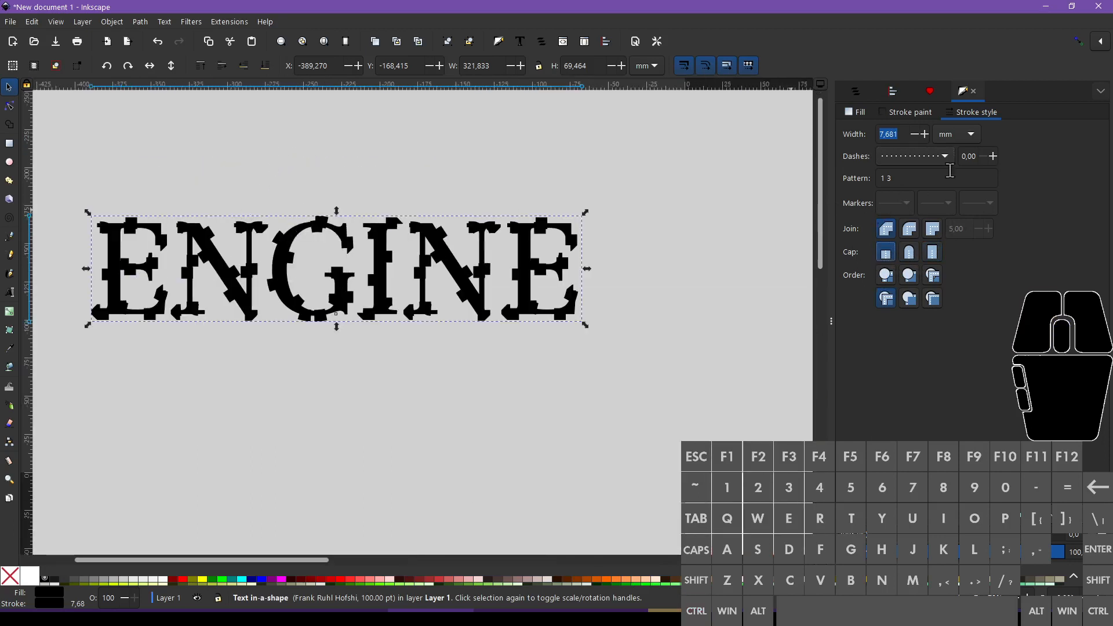
click(915, 163)
click(915, 175)
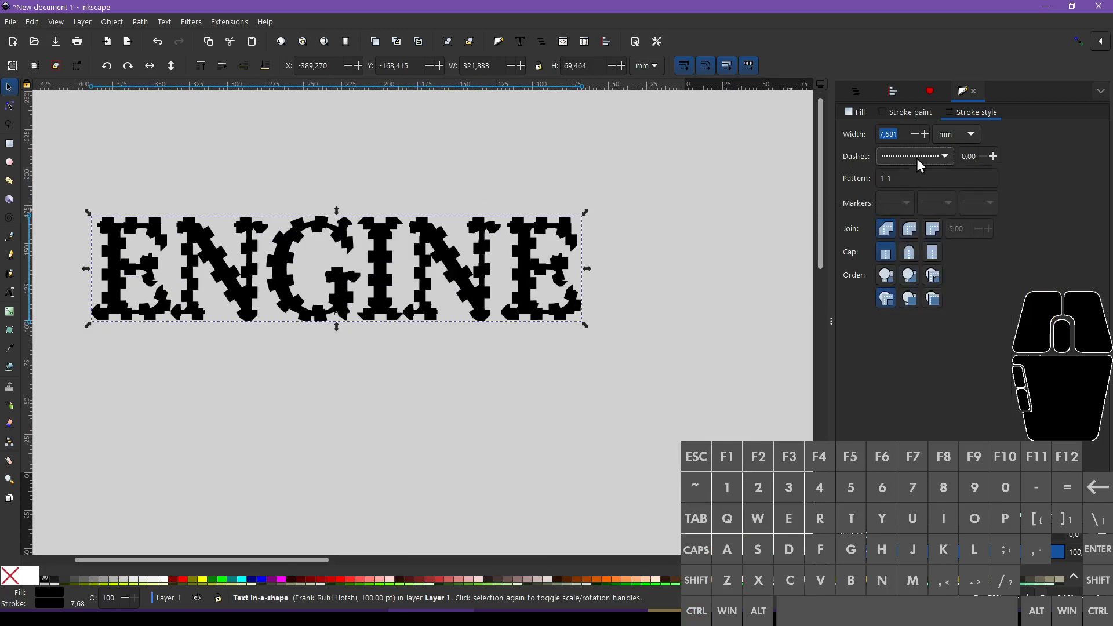
Step: Compare the round, bevel and miter joins on the text's outline and settle on the miter join
click(906, 232)
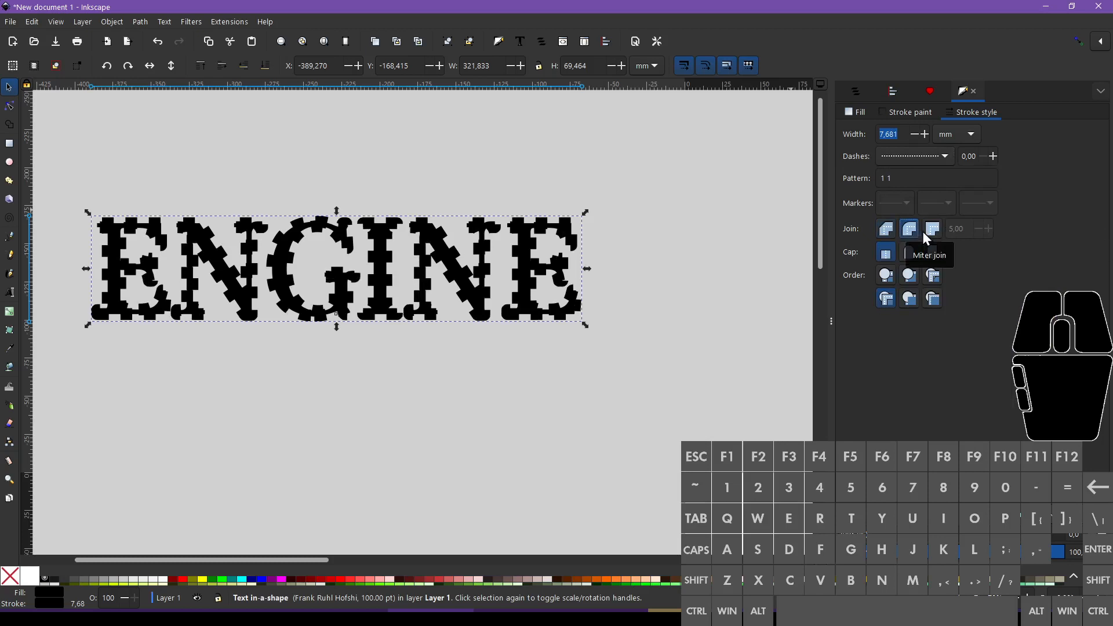
click(929, 231)
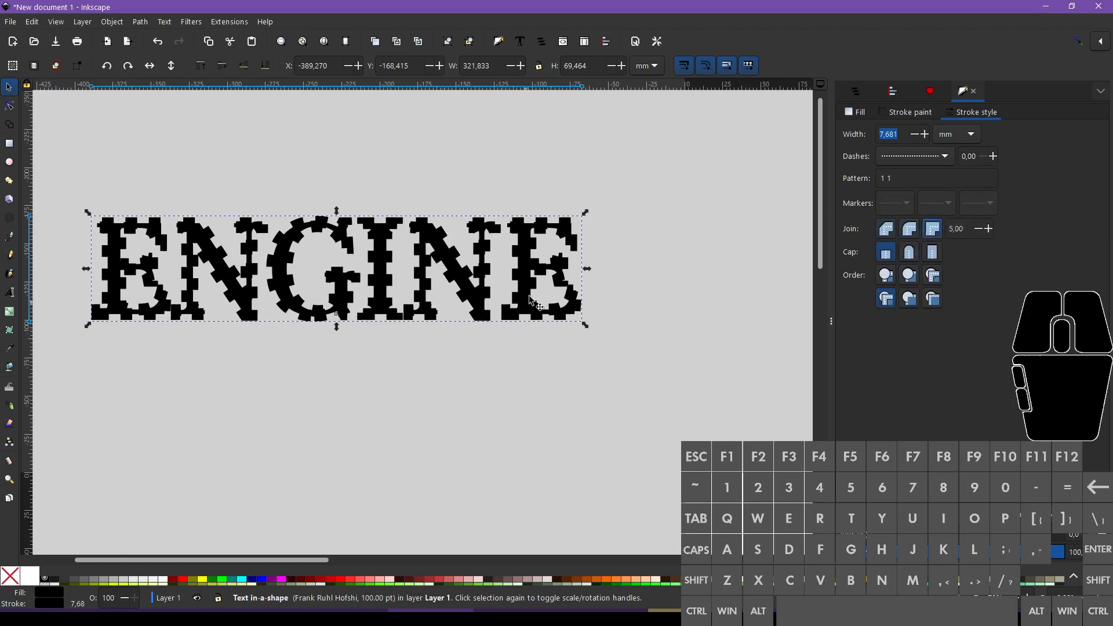
scroll(574, 244, up, 1)
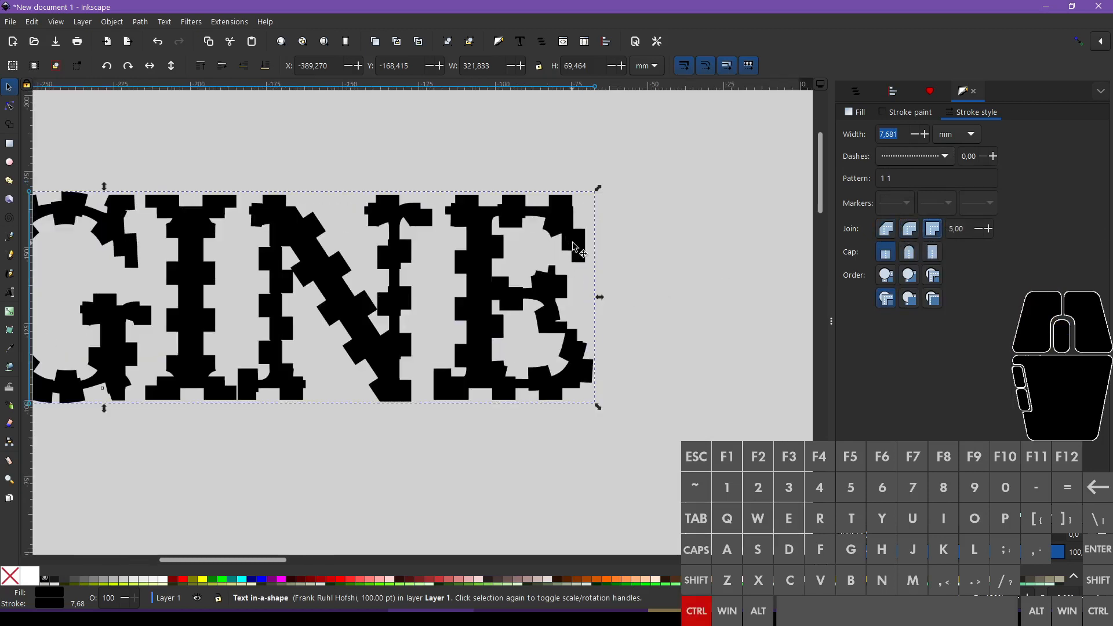
click(886, 231)
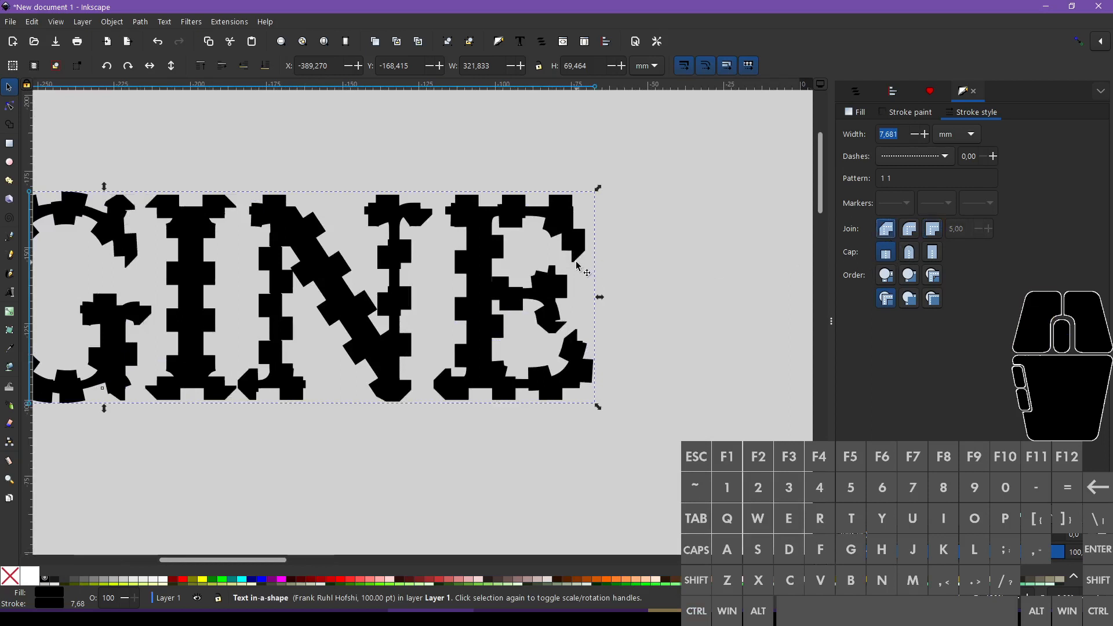
scroll(597, 213, up, 1)
click(910, 228)
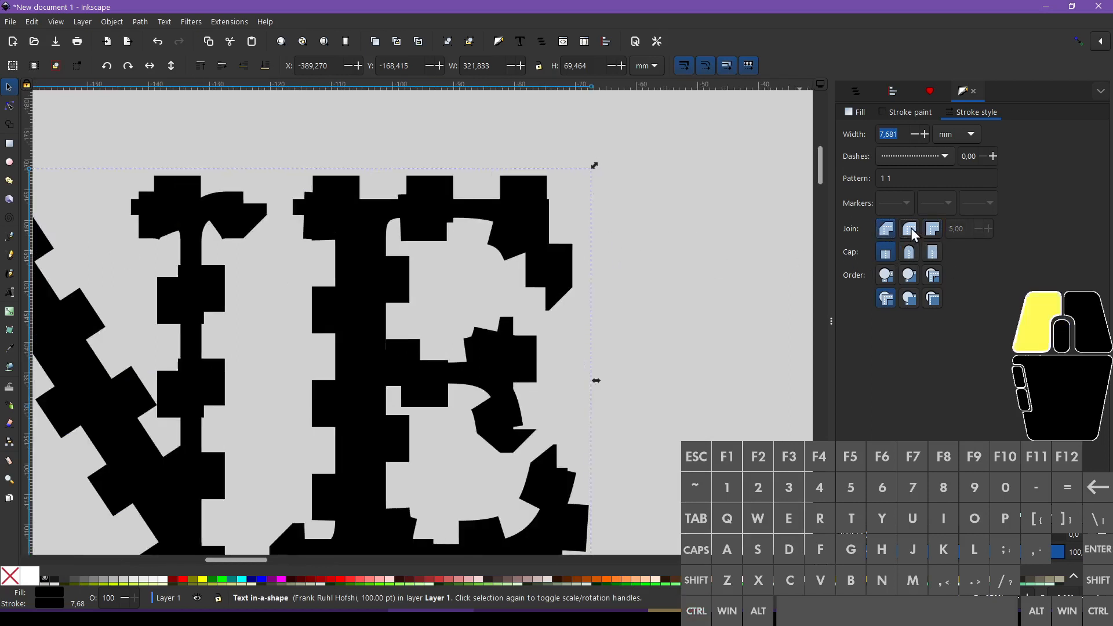
click(931, 233)
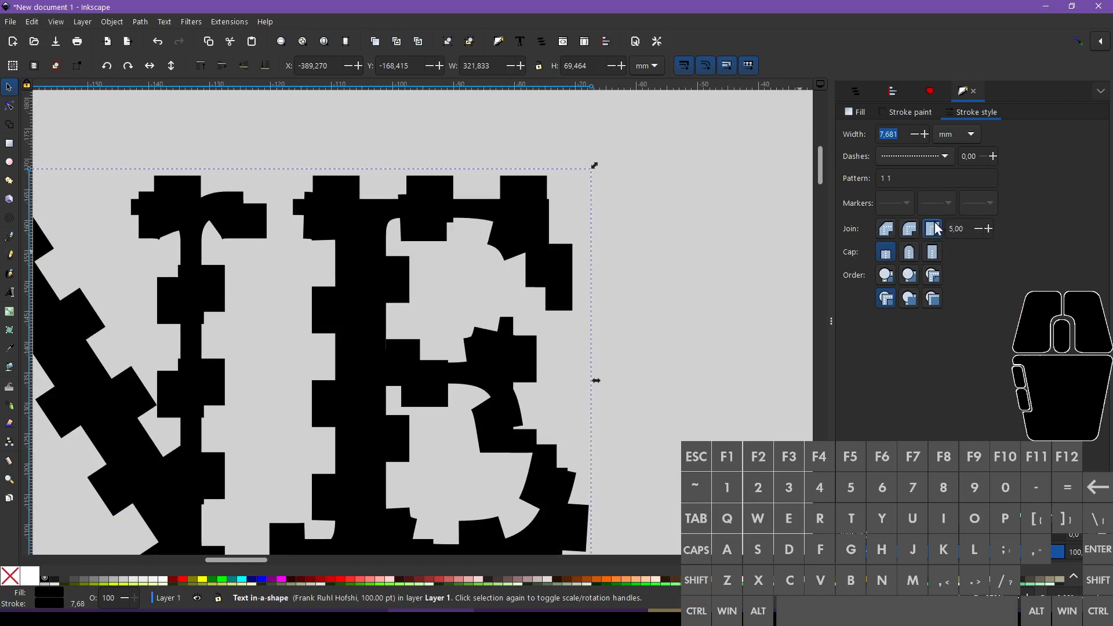
Step: Try the round and square caps on the dashed outline and restore the butt cap
scroll(599, 255, down, 1)
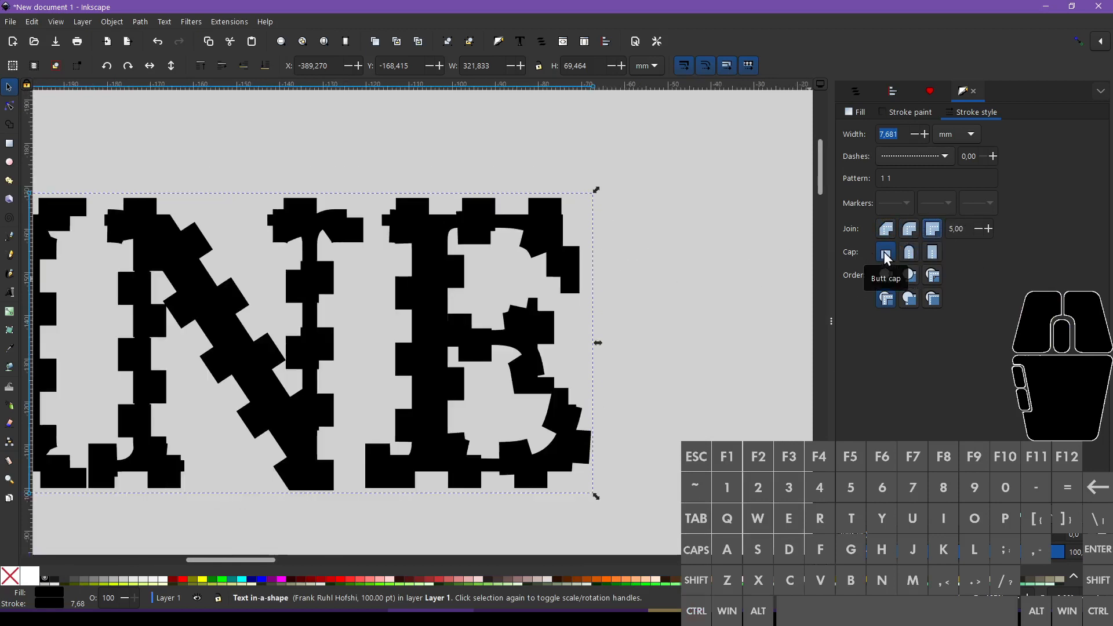
click(910, 253)
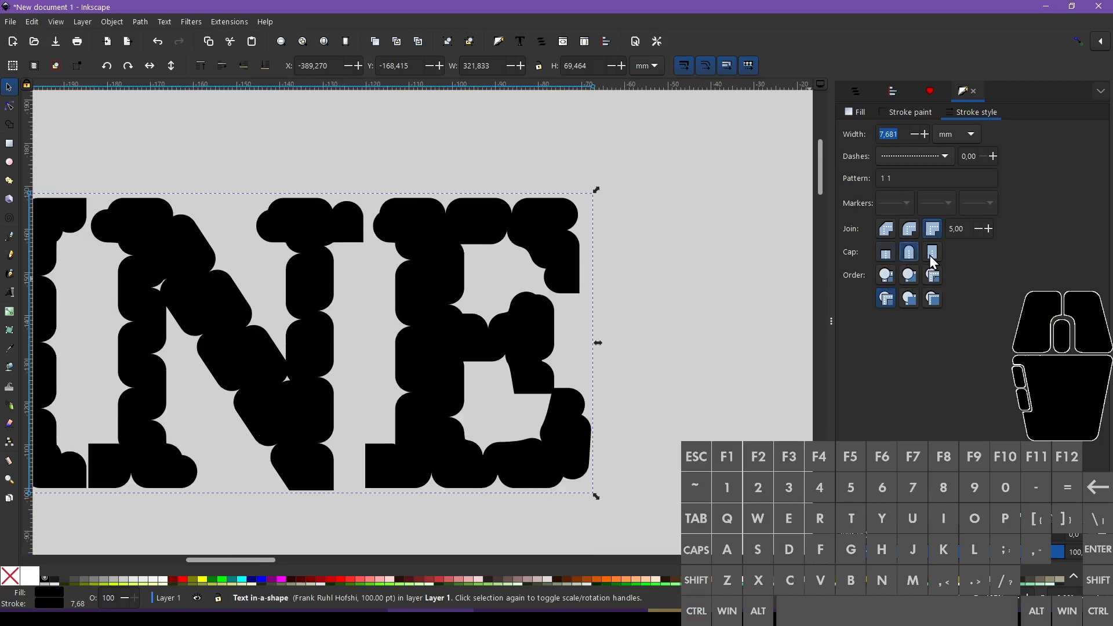
click(930, 255)
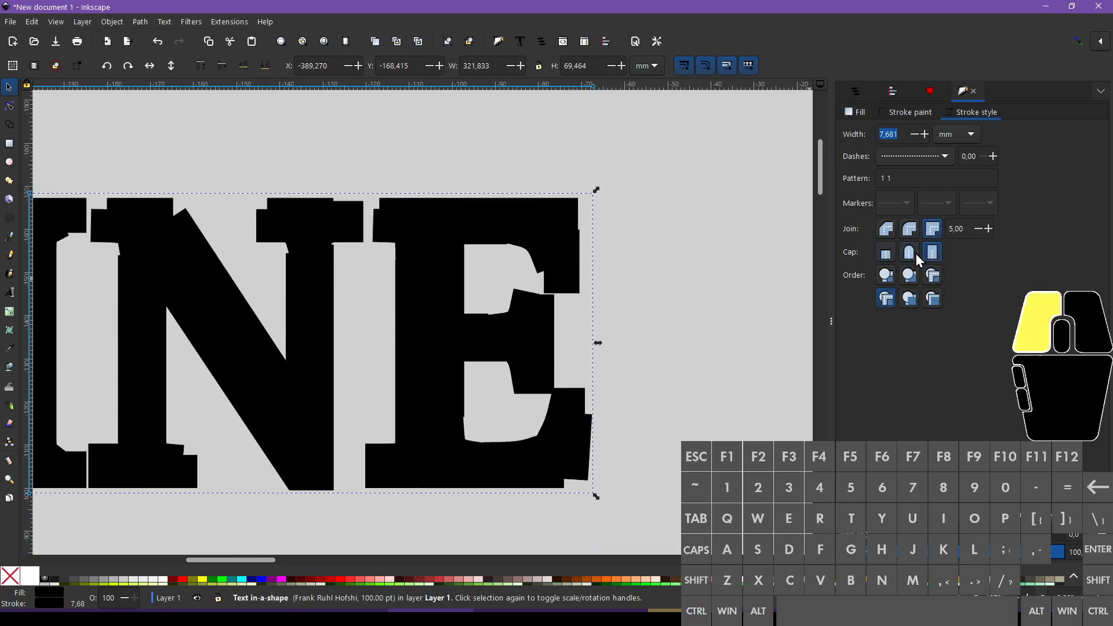
click(916, 253)
click(886, 253)
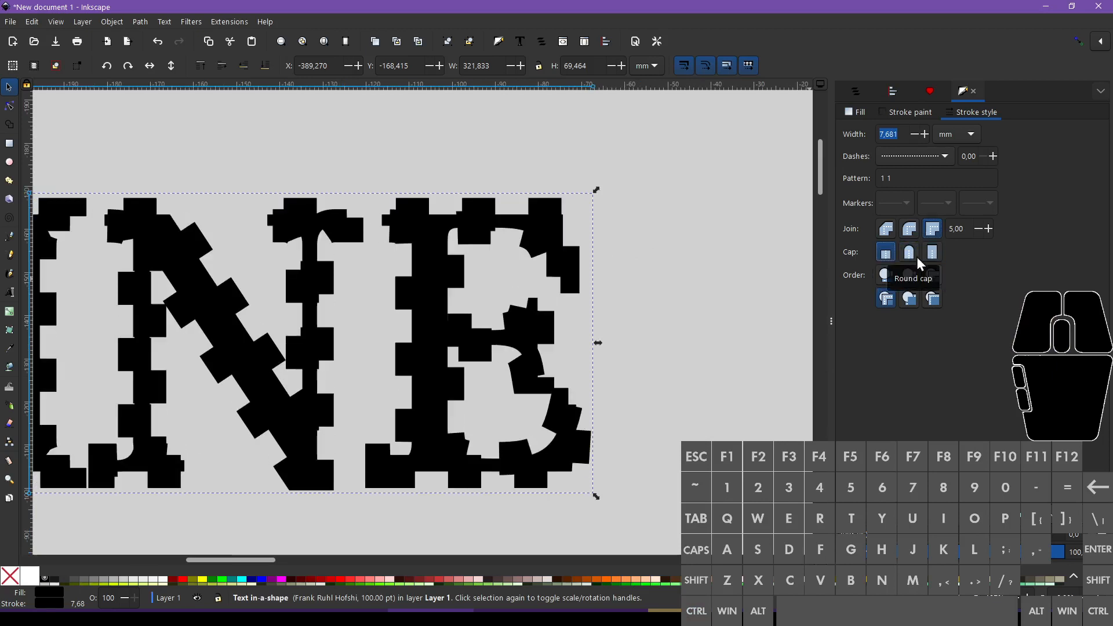
Step: Set the stroke width of the ENGINE text to 5 mm
scroll(589, 268, down, 4)
scroll(703, 236, up, 2)
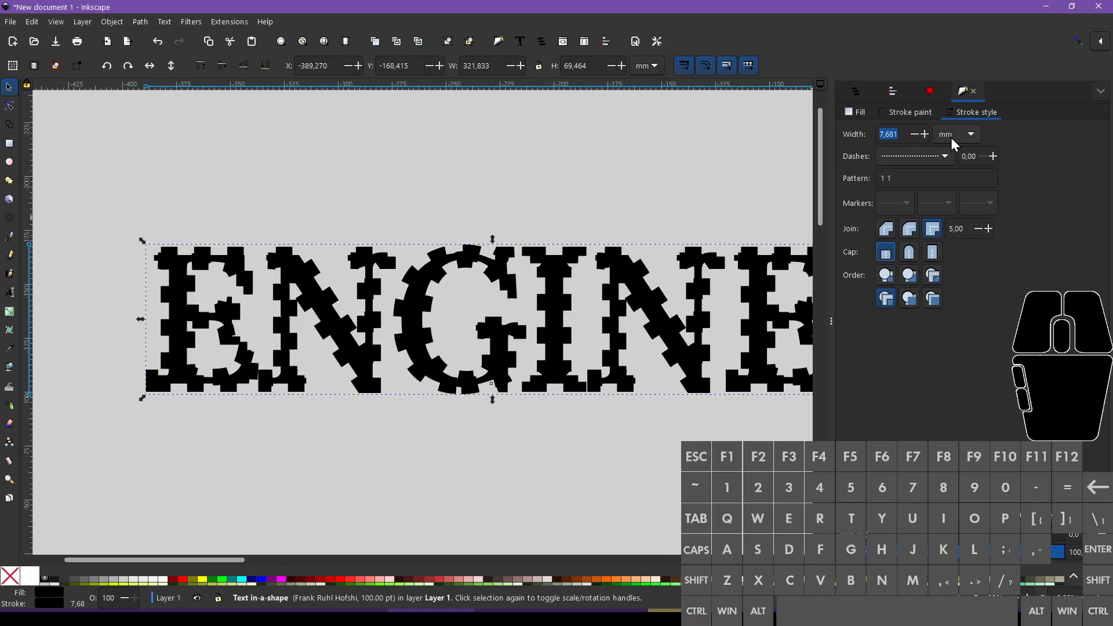
click(899, 136)
text(5)
key(Return)
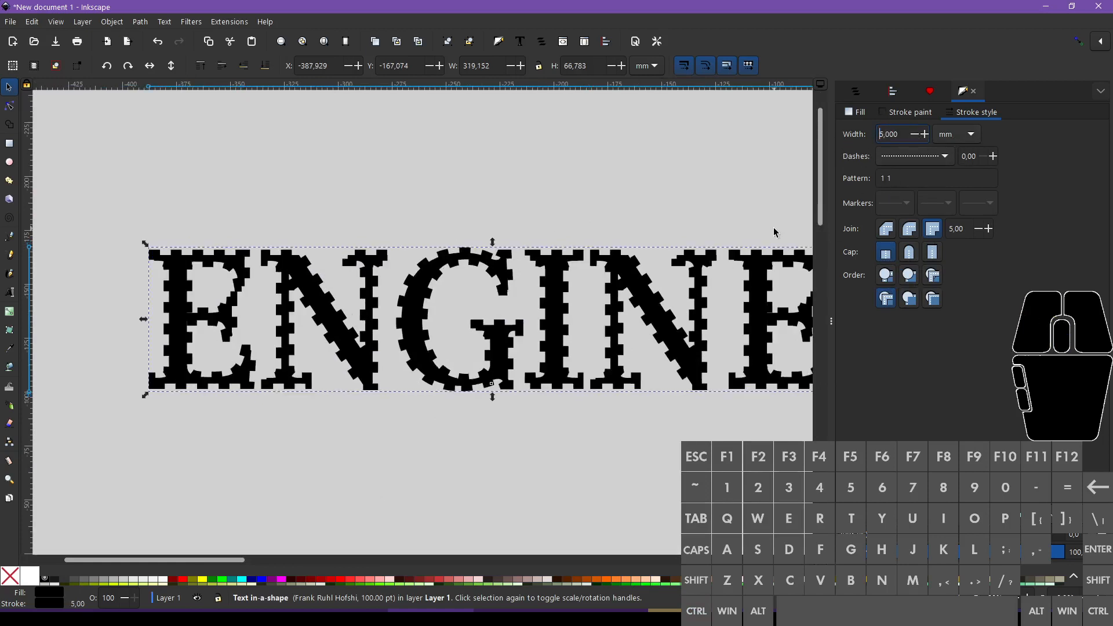
Step: Scale the text proportionally up to about 379 mm wide and back down to about 146 mm wide to check the dashes
scroll(770, 227, down, 2)
ctrl+scroll(771, 227, down, 1)
ctrl+scroll(770, 227, up, 1)
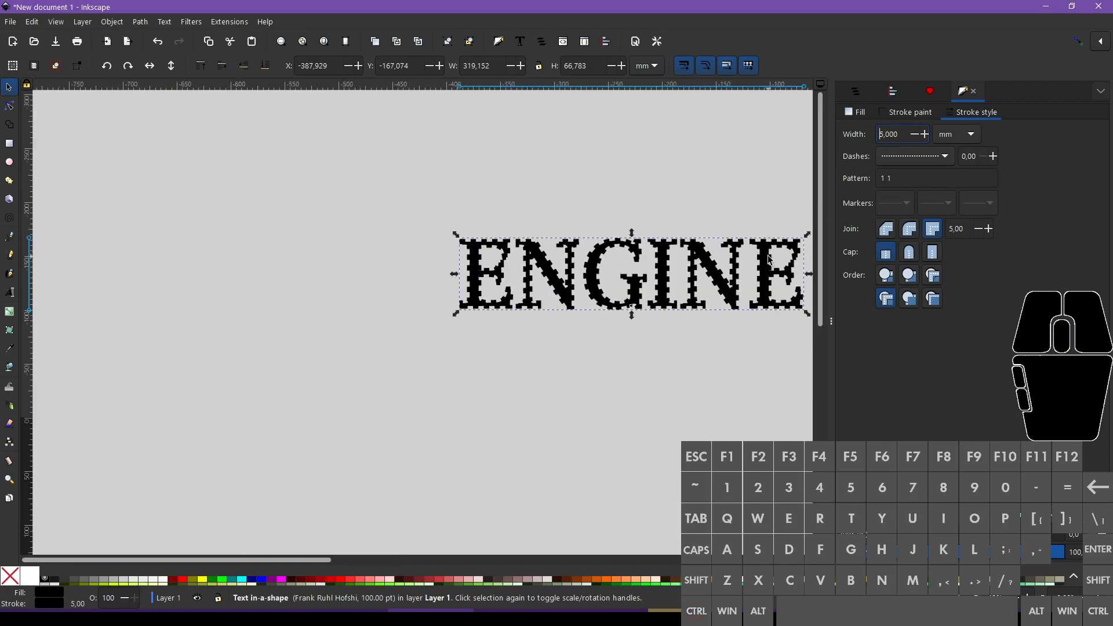
shift+scroll(763, 259, down, 3)
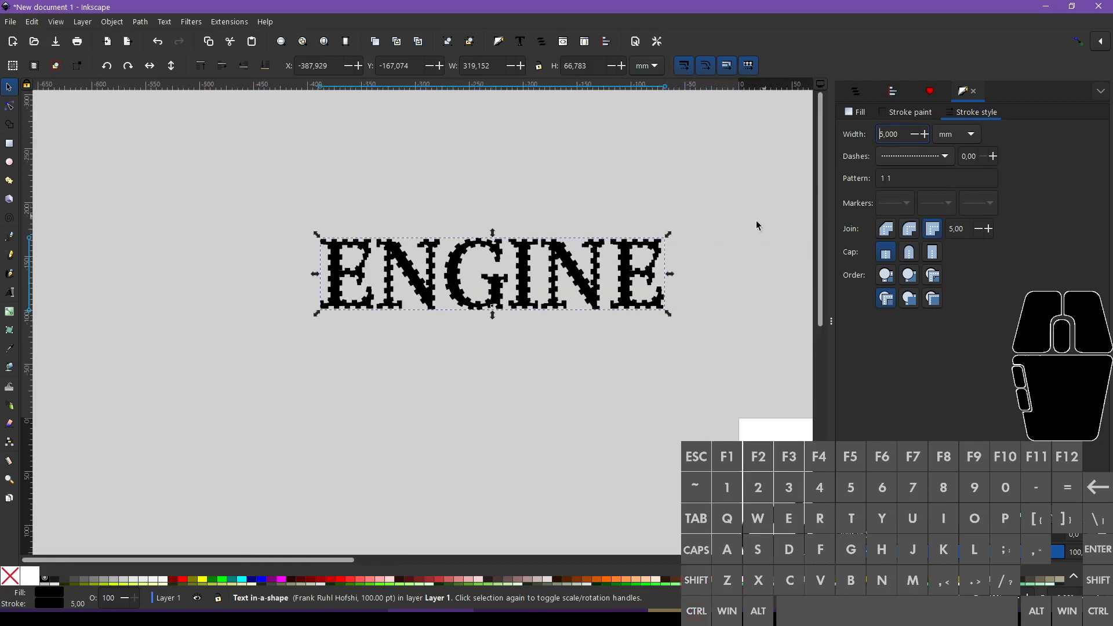
ctrl+scroll(705, 298, down, 3)
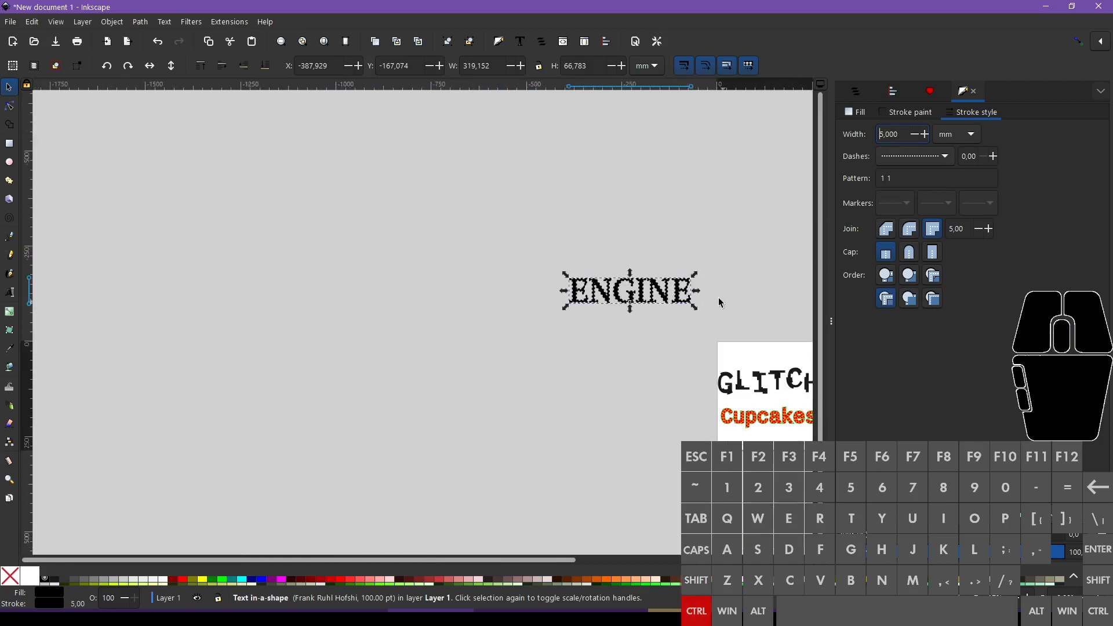
ctrl+scroll(719, 297, up, 3)
ctrl+scroll(653, 300, up, 1)
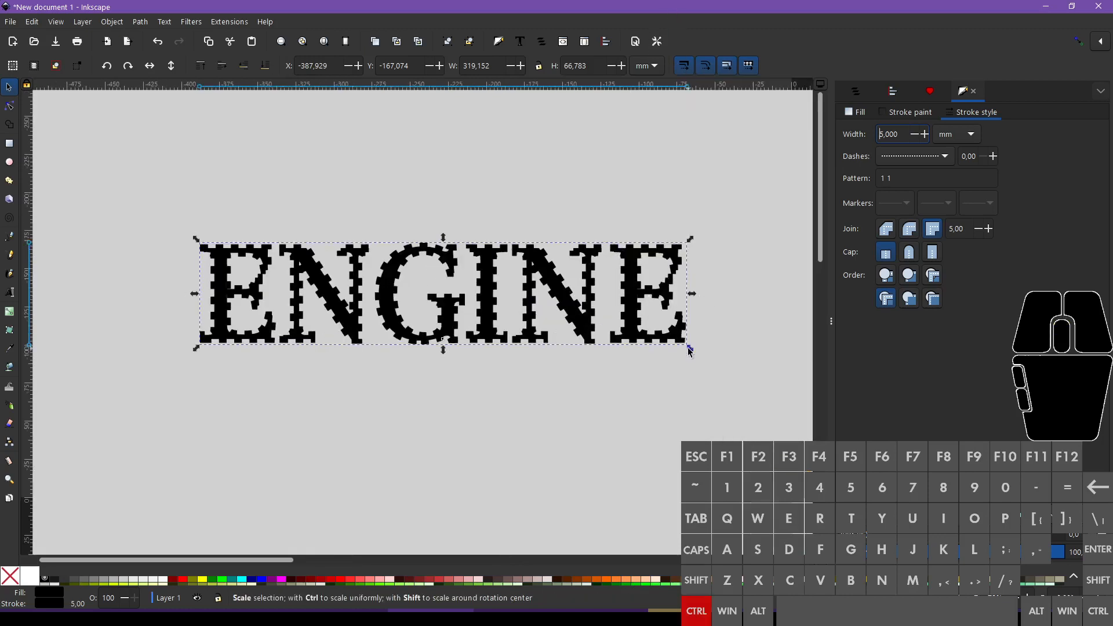
ctrl+drag(690, 349, 759, 412)
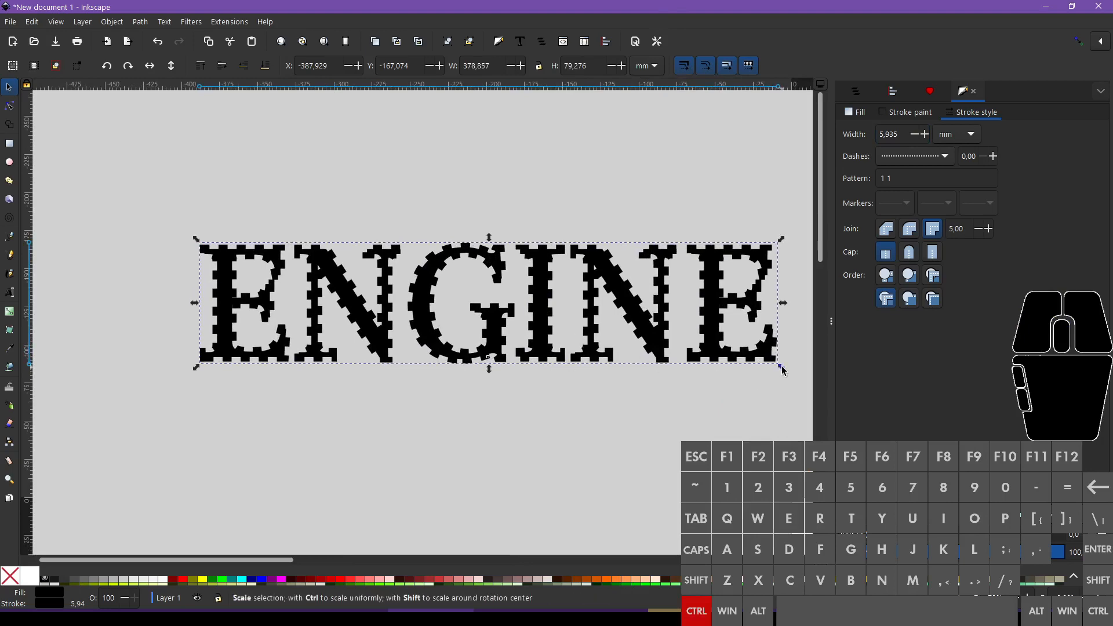
ctrl+drag(782, 370, 445, 291)
ctrl+scroll(288, 259, up, 5)
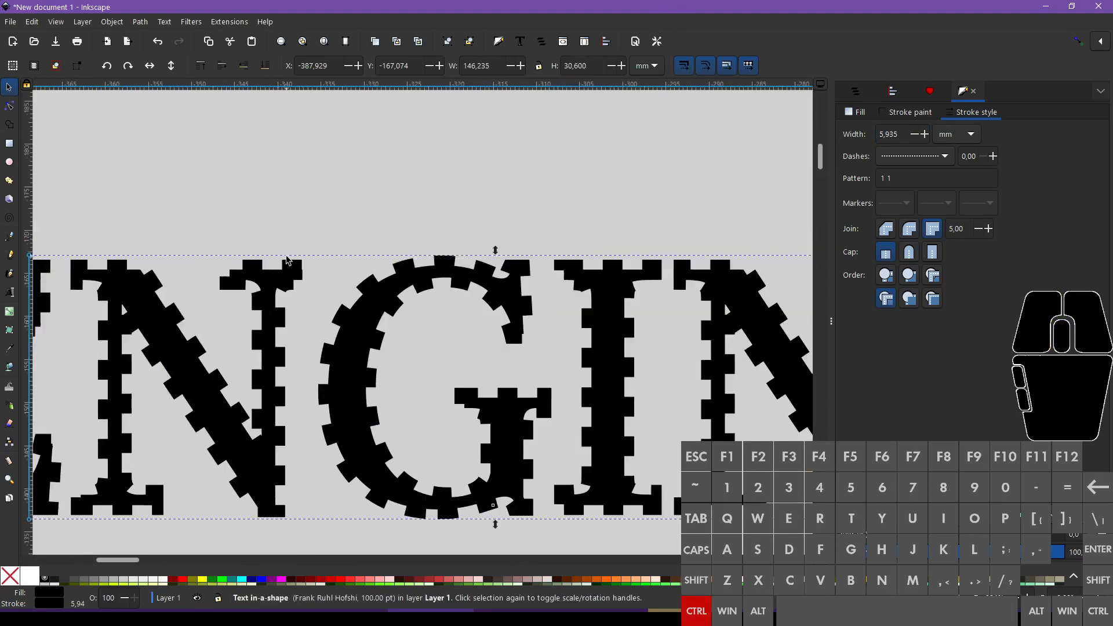
Step: Enlarge the ENGINE text proportionally, turn off stroke width scaling, and enlarge it further to about 244 mm wide
ctrl+scroll(287, 260, down, 4)
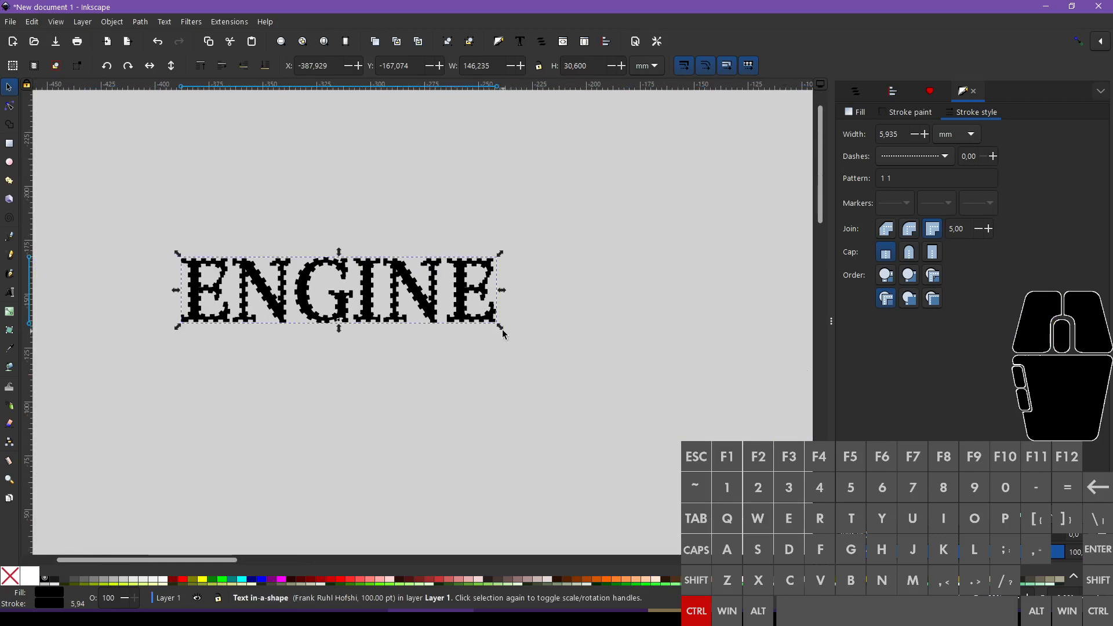
ctrl+drag(504, 335, 601, 351)
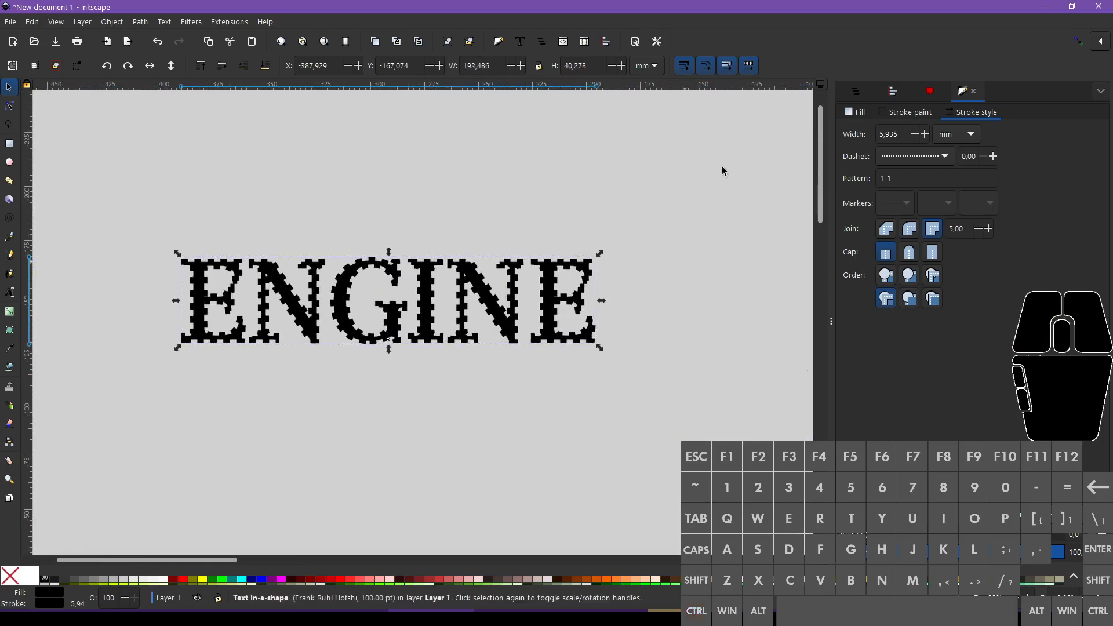
click(686, 65)
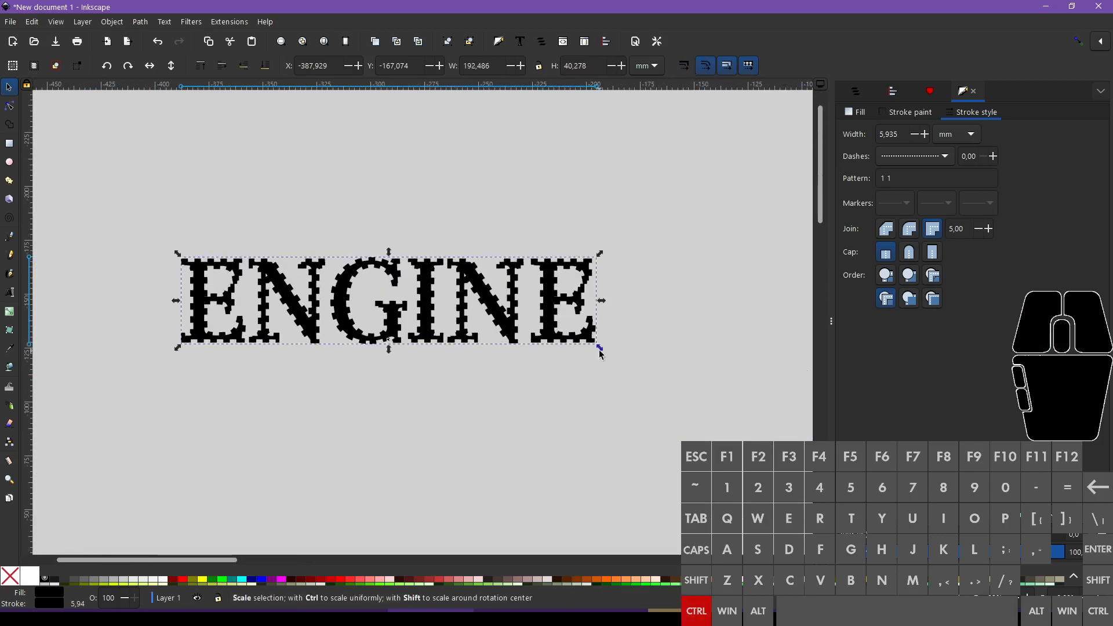
mouse_move(601, 354)
mouse_down()
mouse_move(547, 326)
mouse_move(500, 333)
mouse_move(628, 412)
mouse_up()
drag(627, 353, 710, 370)
ctrl+click(712, 376)
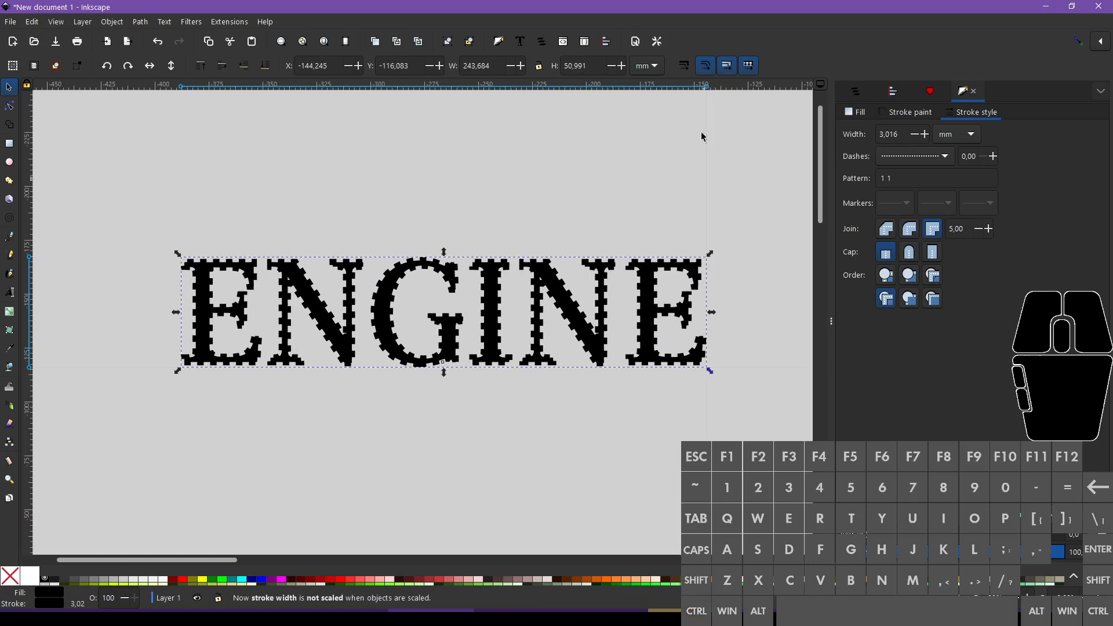
Step: Turn stroke width scaling back on and shrink the ENGINE text proportionally to about 170 mm wide
click(684, 65)
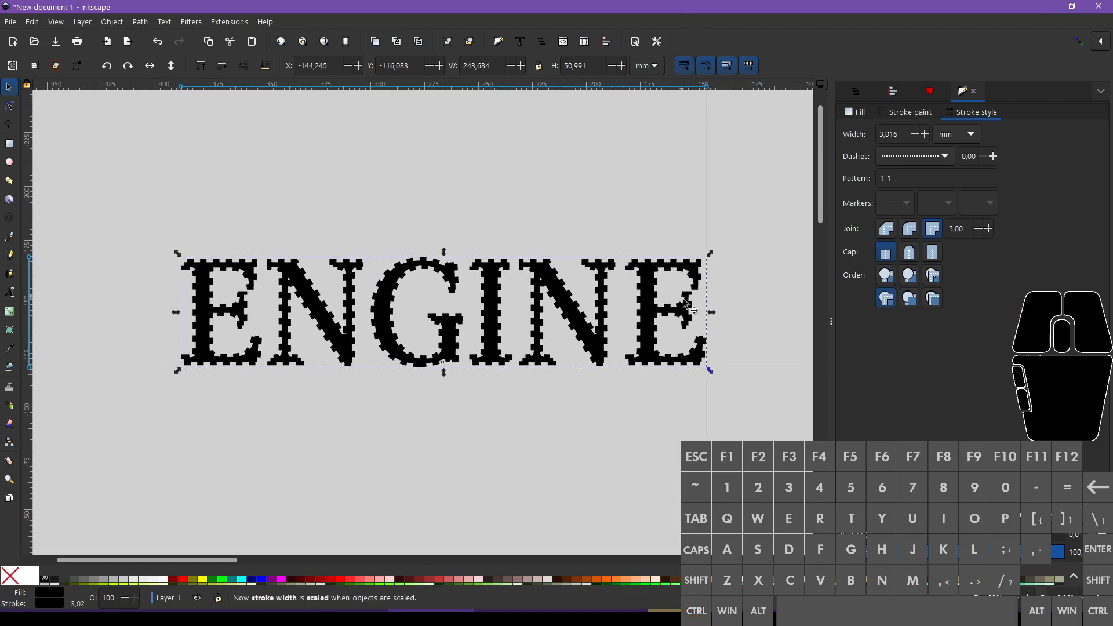
ctrl+click(713, 378)
drag(714, 378, 582, 340)
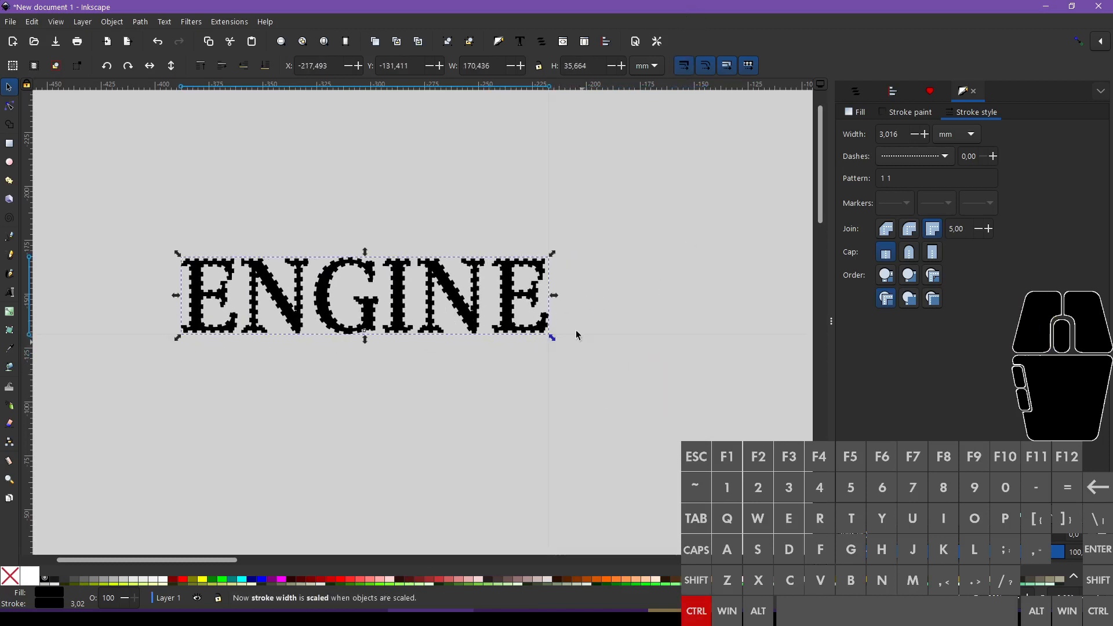
Step: Create a wide flowed text frame over the page's upper edge and enter WINTER
scroll(525, 306, down, 3)
scroll(532, 315, down, 4)
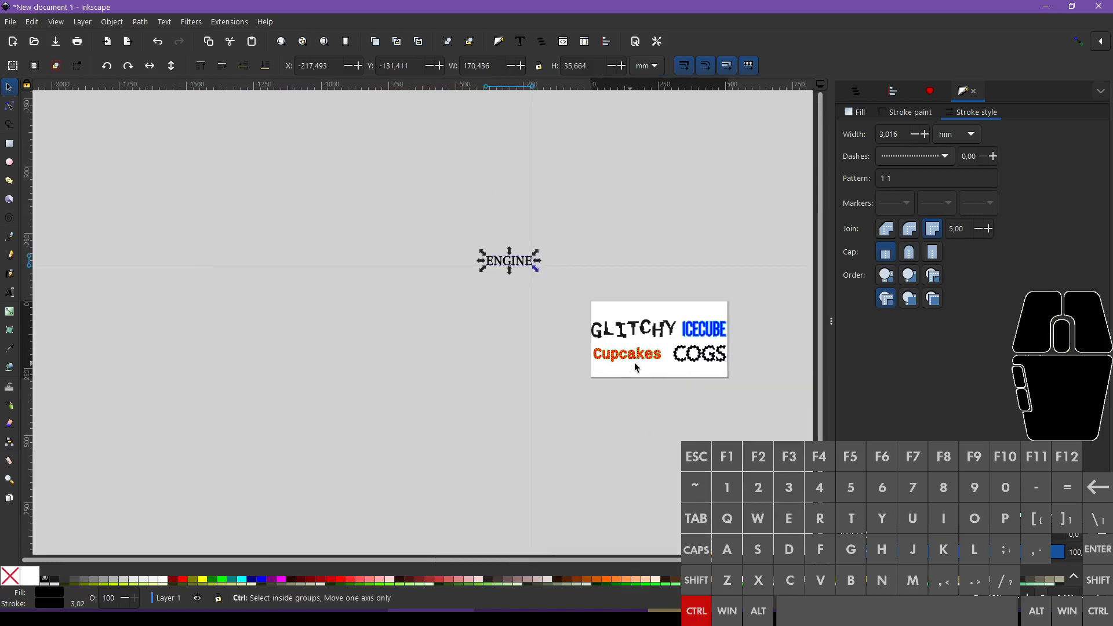
scroll(679, 348, up, 5)
scroll(719, 348, up, 3)
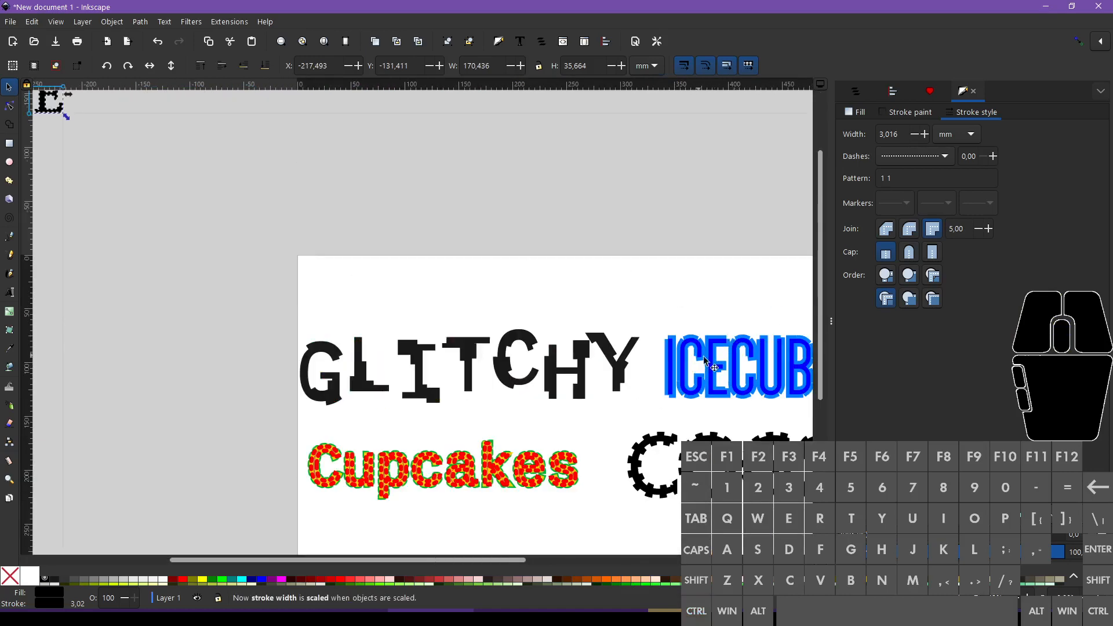
scroll(741, 371, right, 6)
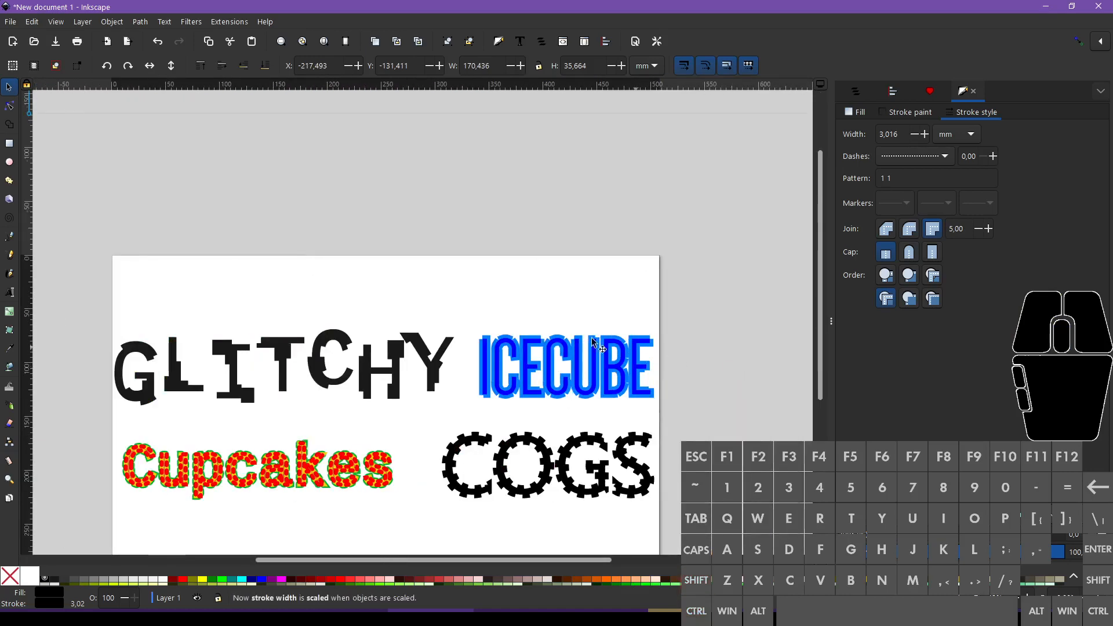
click(10, 292)
drag(156, 110, 673, 279)
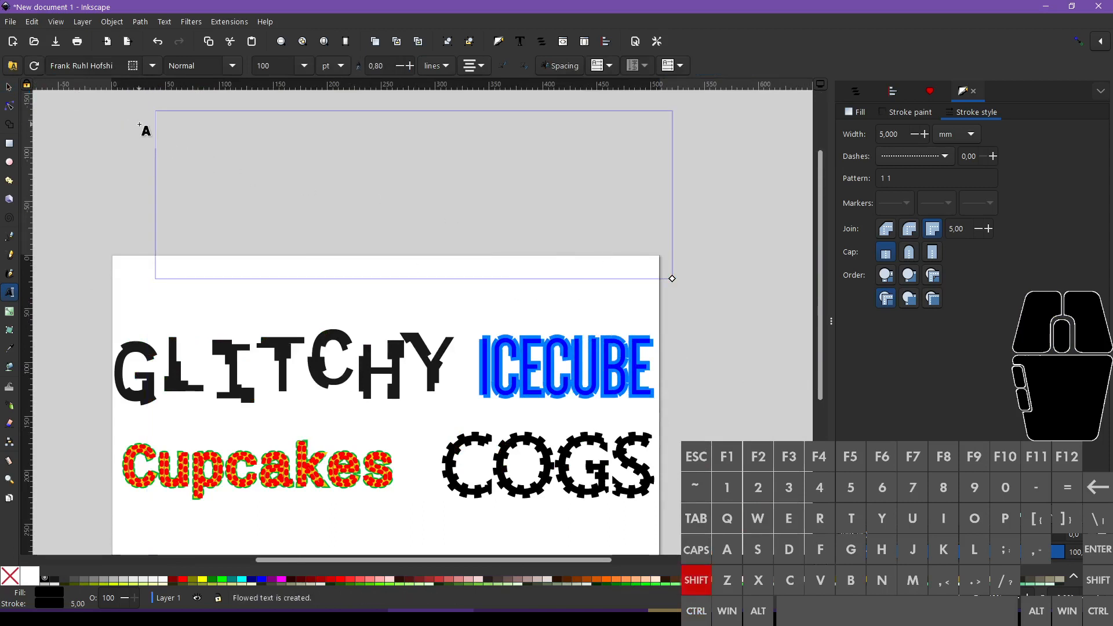
text(WINTER)
Step: Set the font of the whole WINTER text to Dense and make both its fill and stroke dark blue
key(ctrl+a)
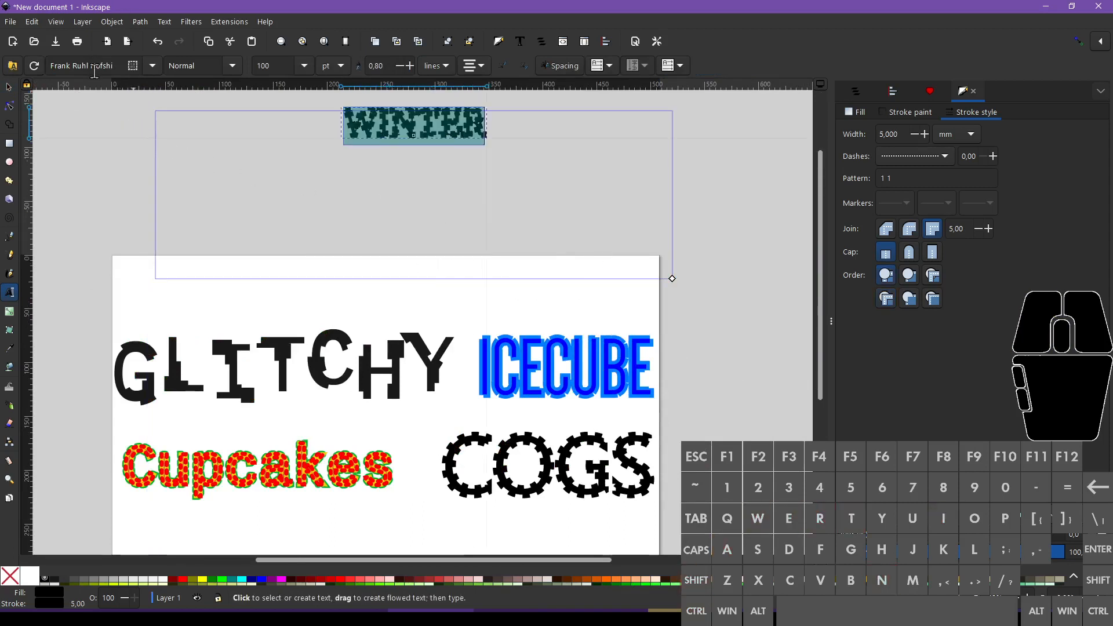
click(153, 64)
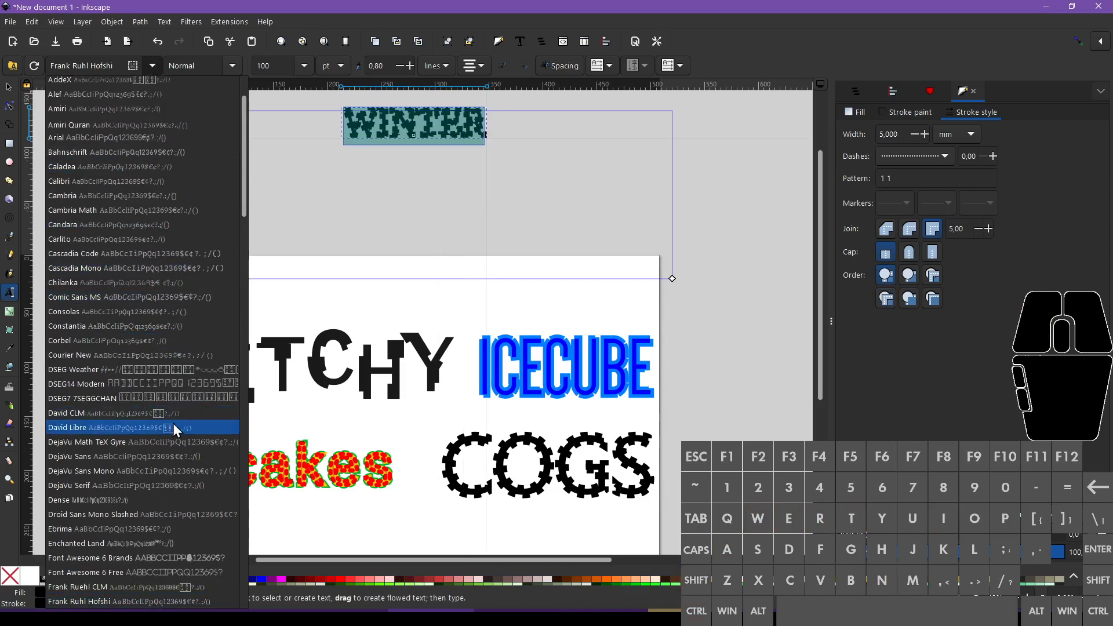
click(162, 497)
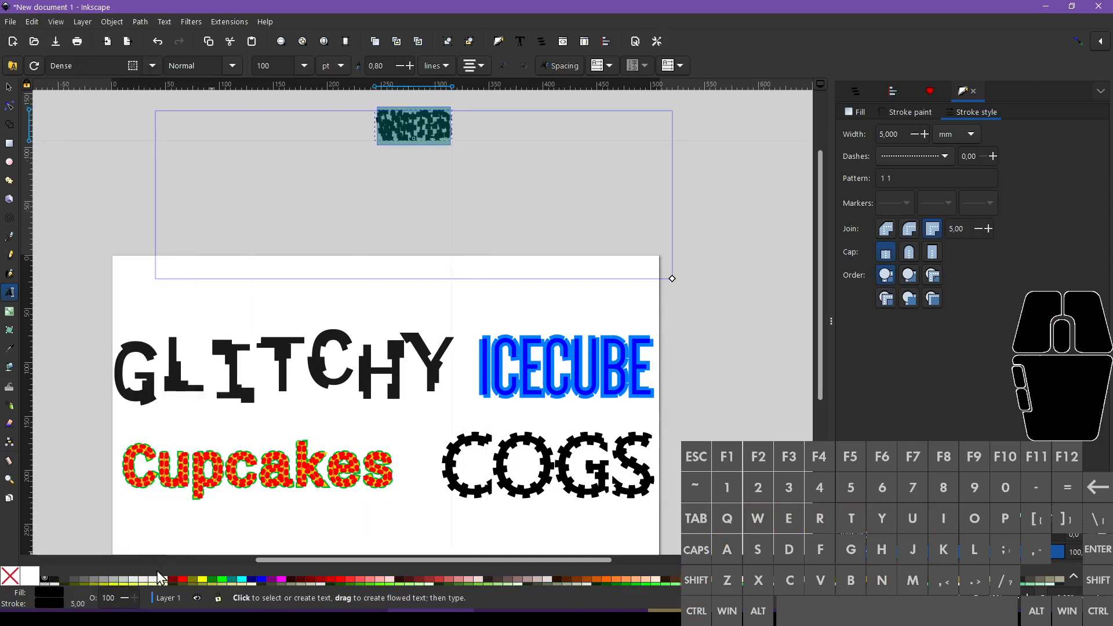
click(251, 580)
shift+click(251, 579)
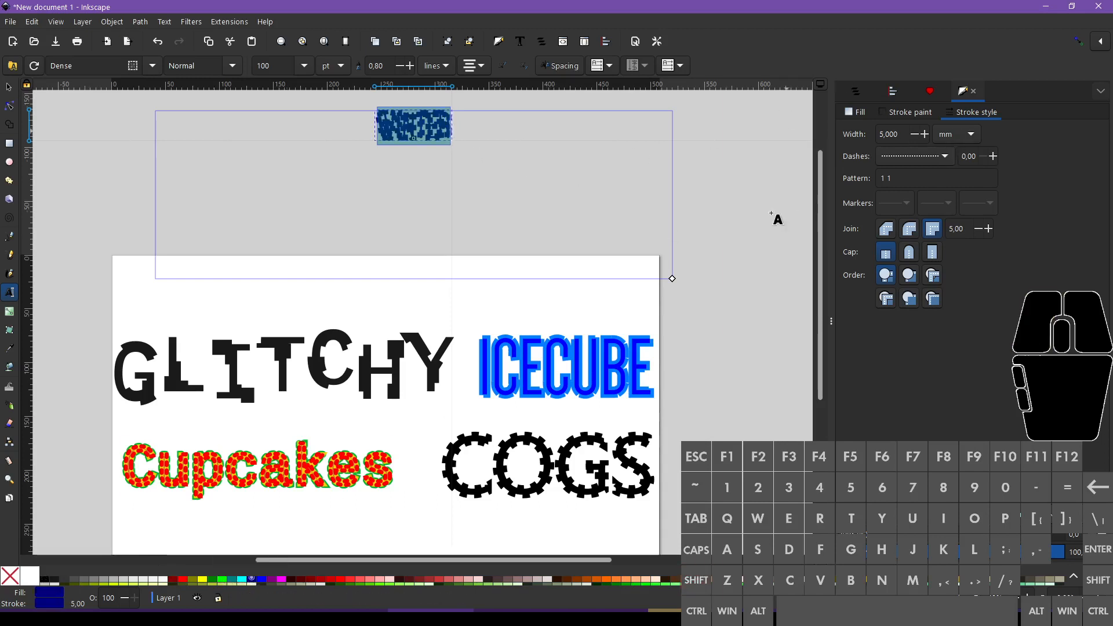
Step: Make the WINTER text bold and give its dashed outline square caps
scroll(447, 100, up, 2)
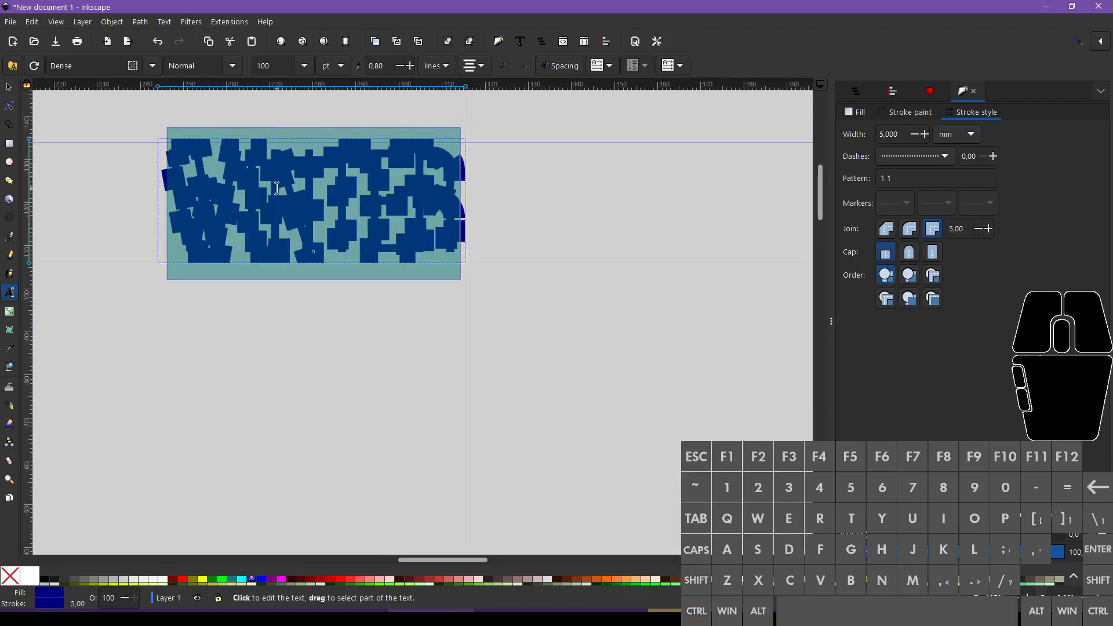
click(232, 64)
click(220, 108)
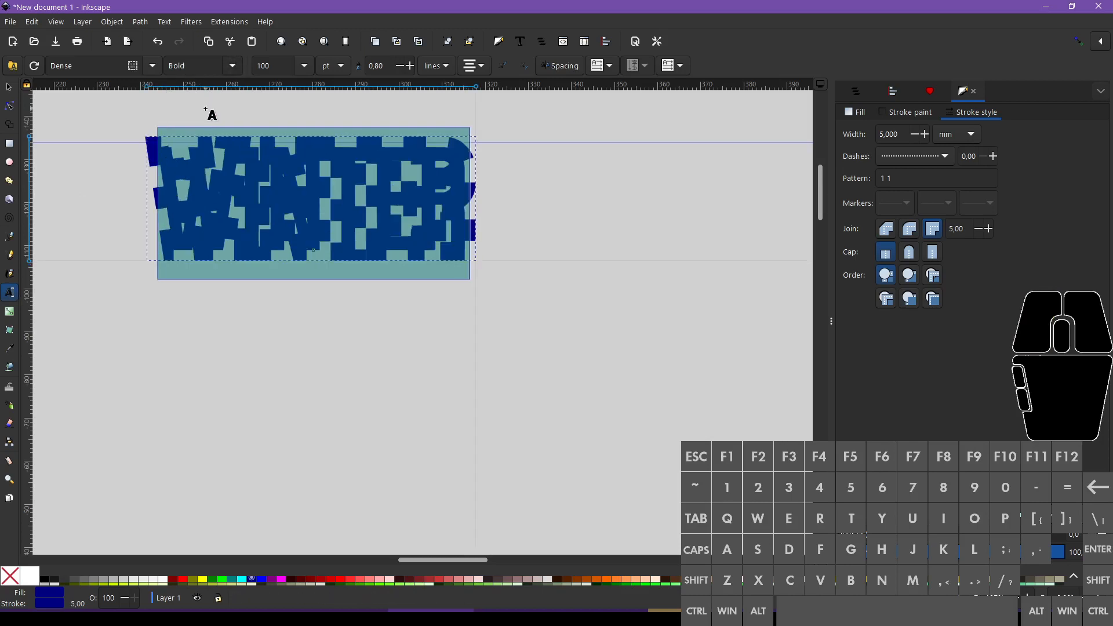
click(931, 259)
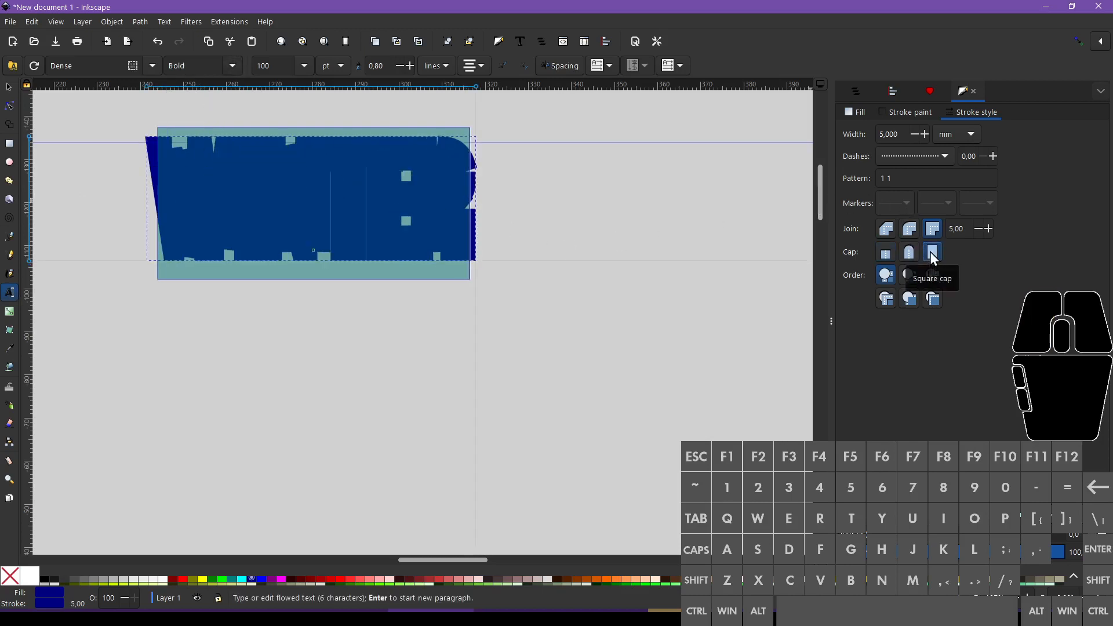
Step: Duplicate the dark blue WINTER text in place
click(326, 224)
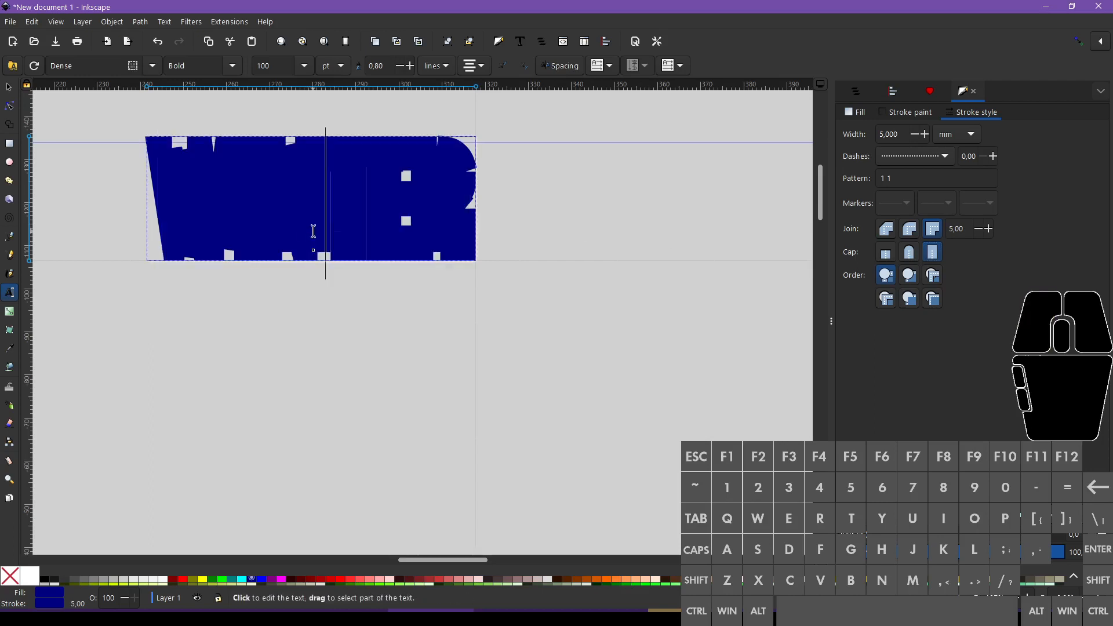
key(ctrl+a)
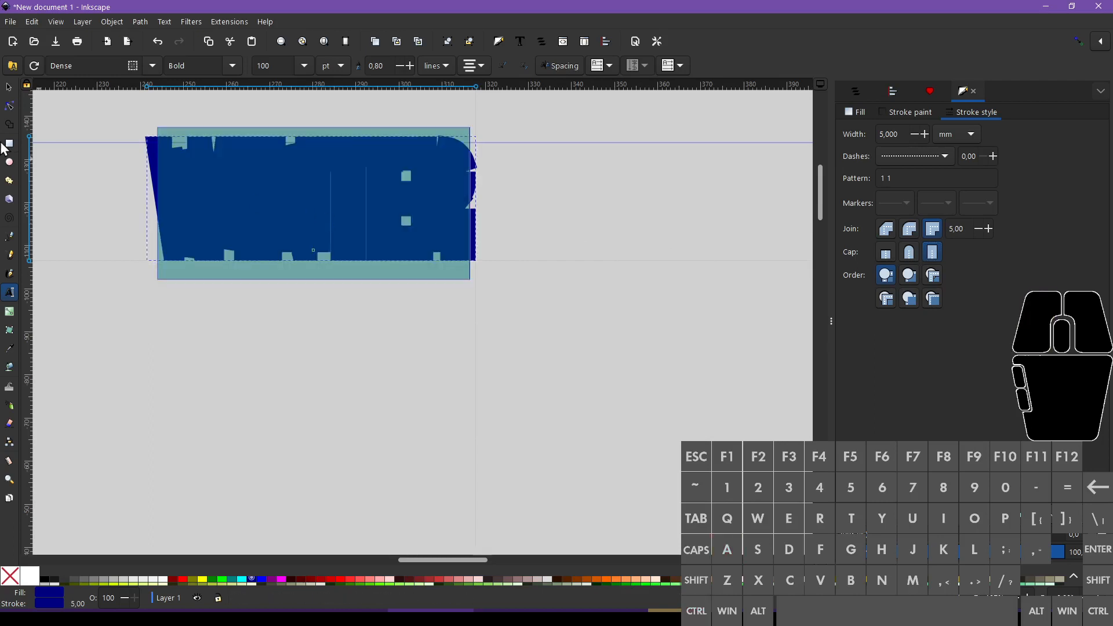
click(9, 89)
key(ctrl)
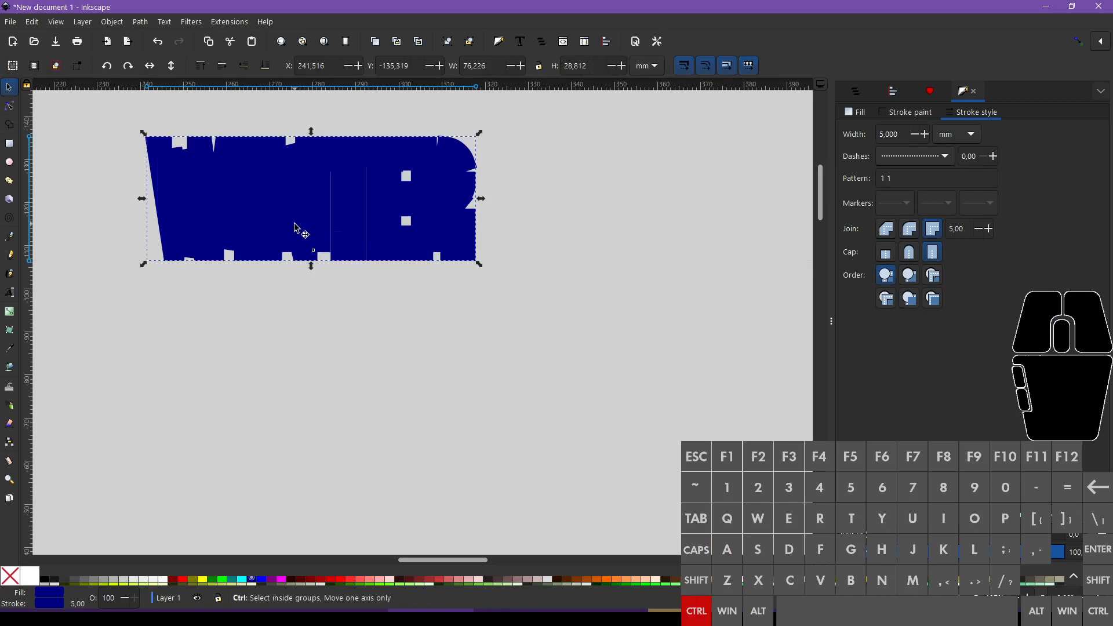
ctrl+click(321, 229)
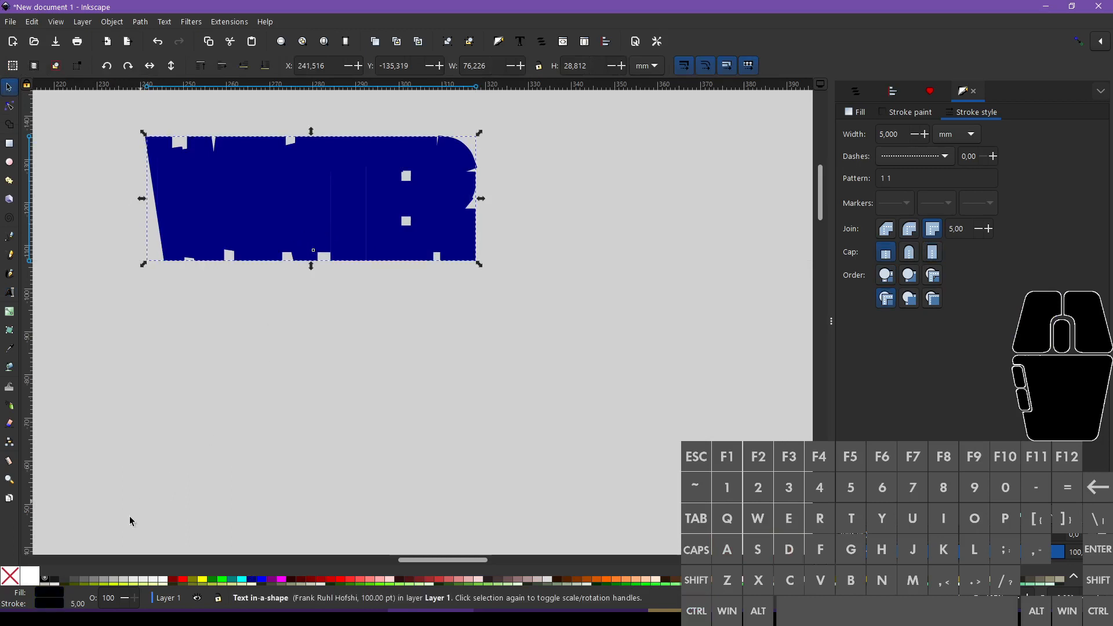
Step: Remove the stroke from the duplicated WINTER text and fill it with Aqua
right_click(81, 606)
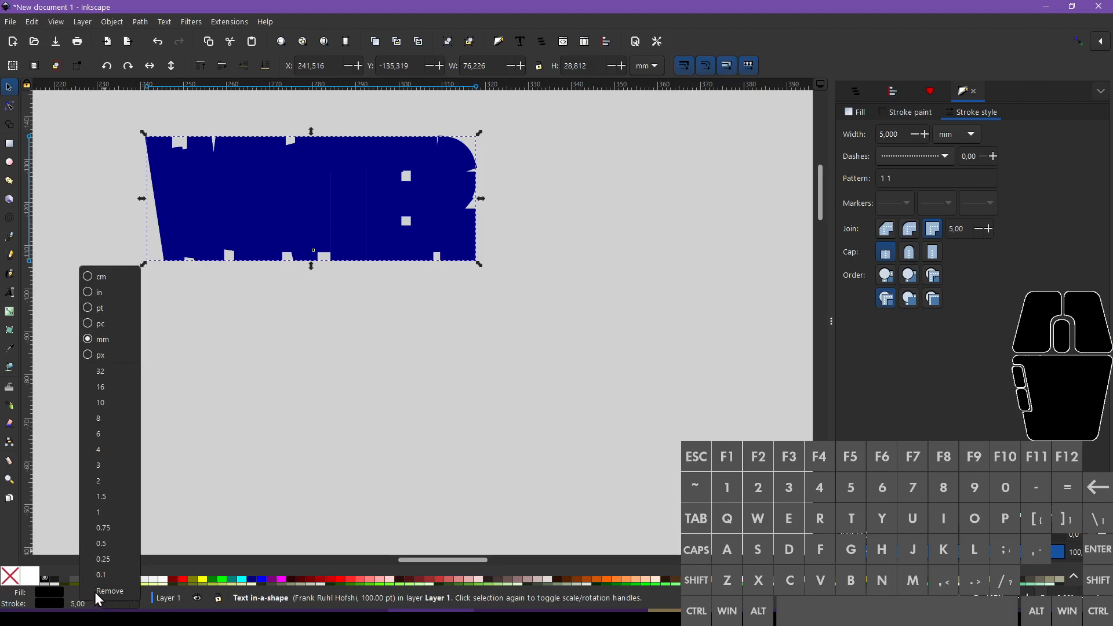
click(95, 592)
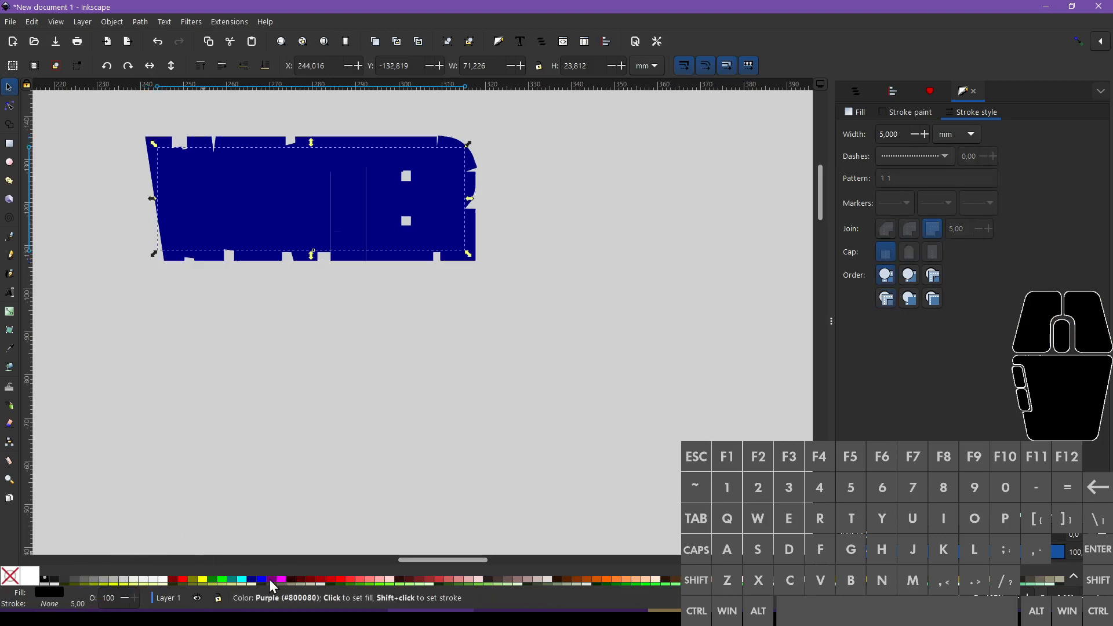
click(242, 580)
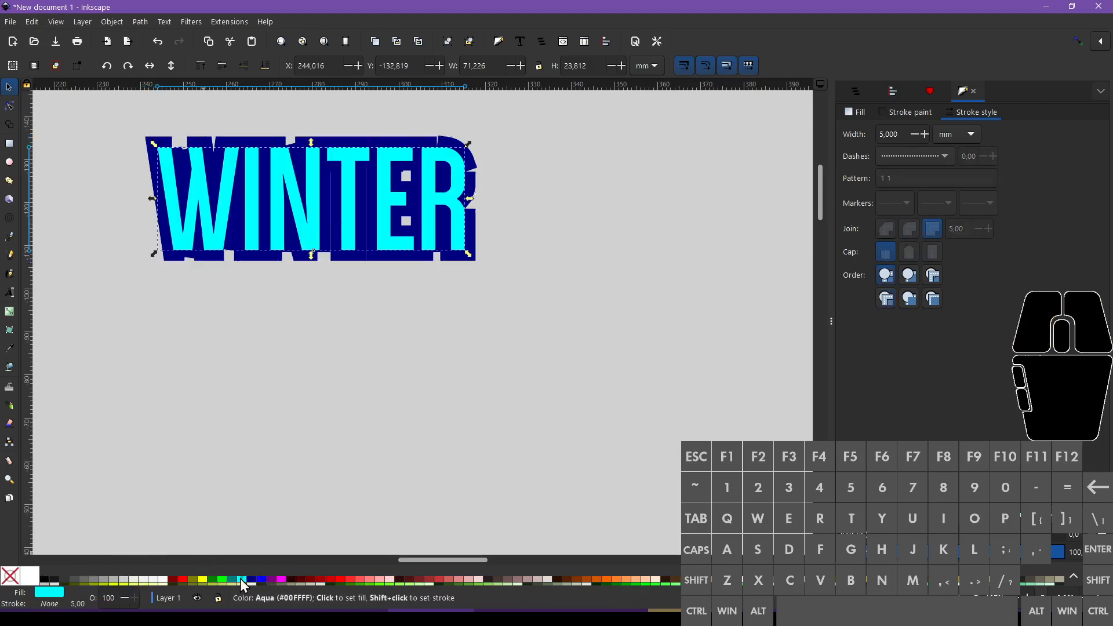
Step: Examine the layered WINTER lettering from near and far
ctrl+scroll(287, 367, down, 2)
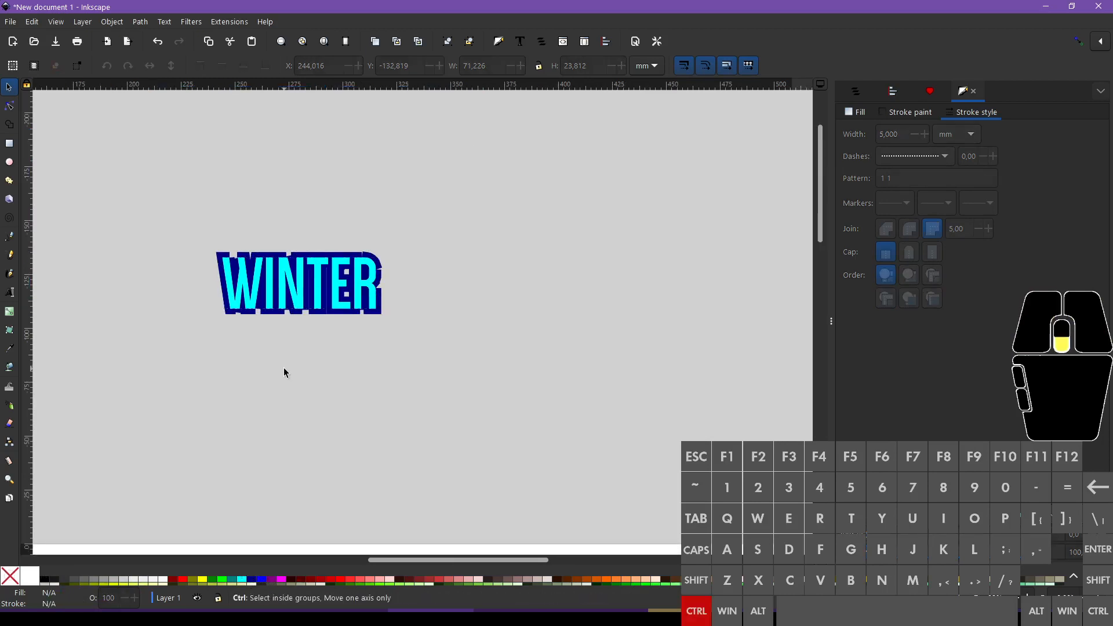
ctrl+scroll(284, 368, down, 2)
ctrl+scroll(281, 370, up, 3)
ctrl+scroll(288, 357, up, 3)
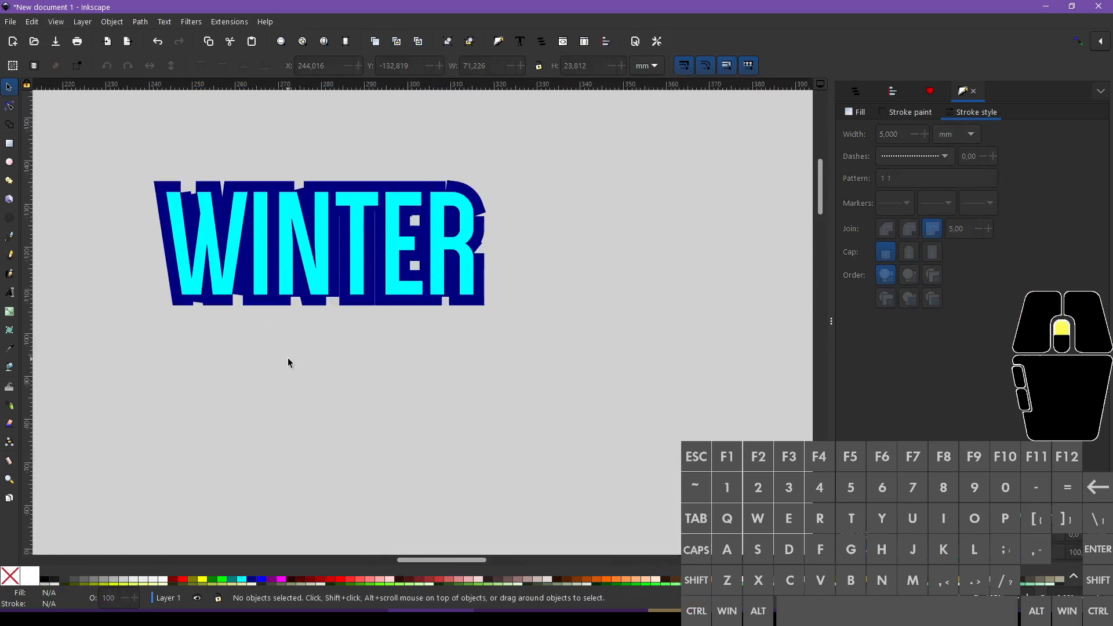
ctrl+scroll(286, 363, down, 1)
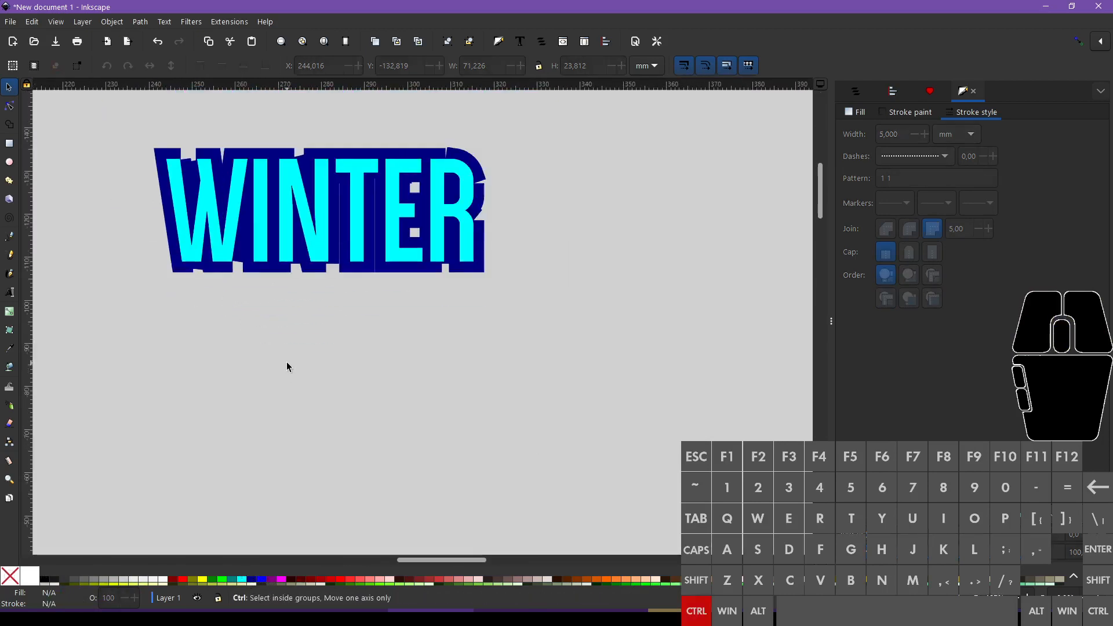
scroll(286, 363, down, 5)
ctrl+scroll(435, 307, down, 2)
scroll(406, 224, up, 3)
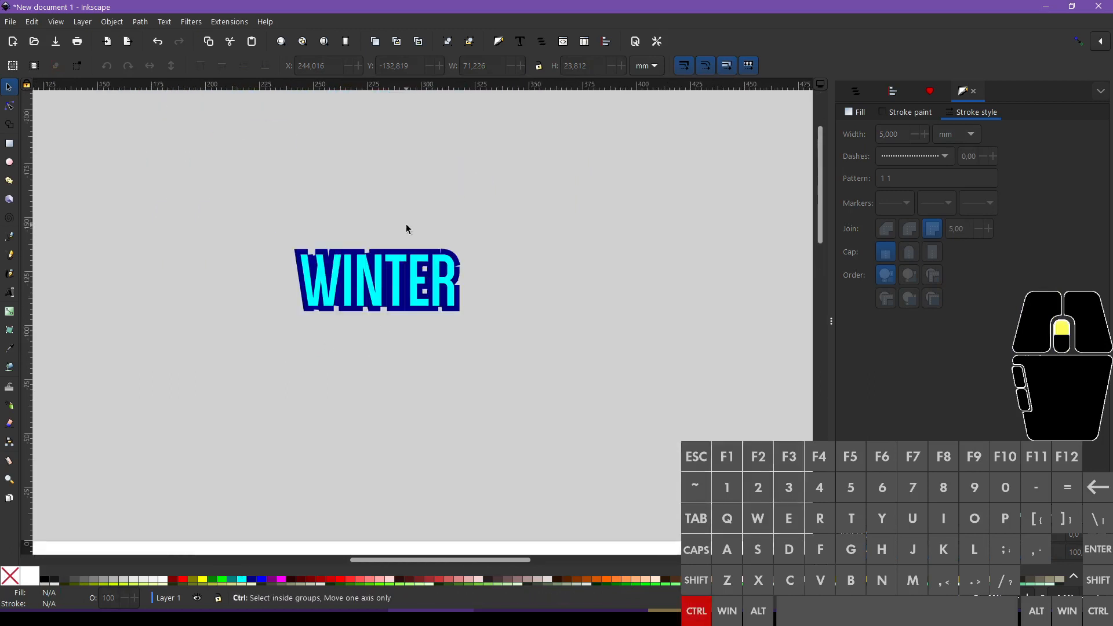
Step: Select the dark blue outline text behind the Aqua letters, try moving it downward, and undo the move
ctrl+scroll(408, 227, up, 3)
click(453, 300)
drag(453, 301, 442, 400)
key(ctrl+z)
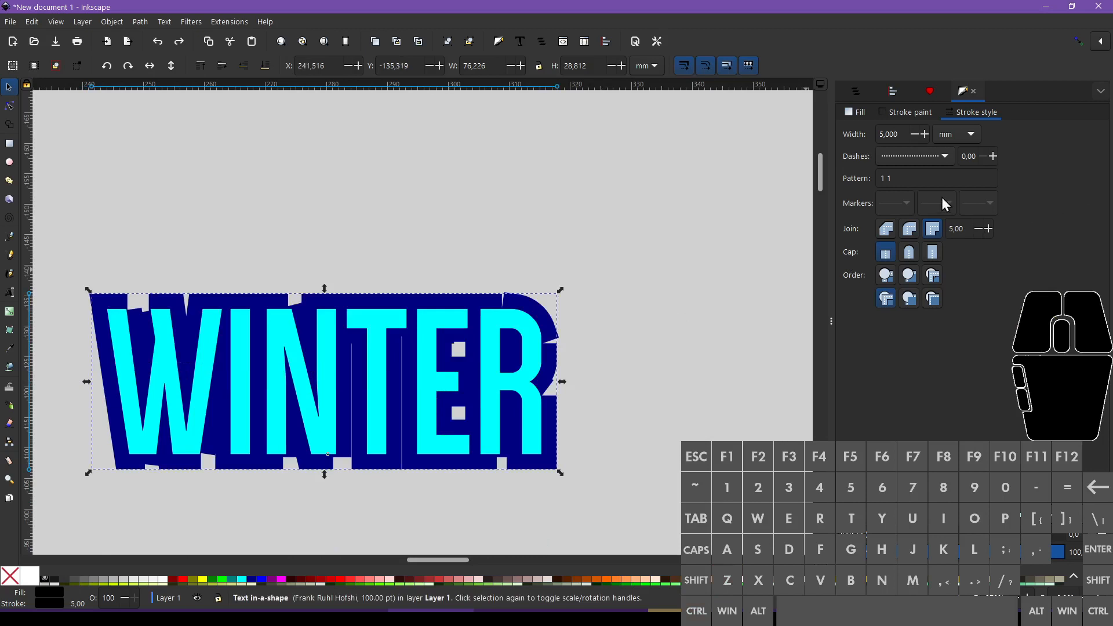
Step: Try the 3 3 dash pattern on the dark blue outline text and switch it to the 4 8 pattern
click(928, 157)
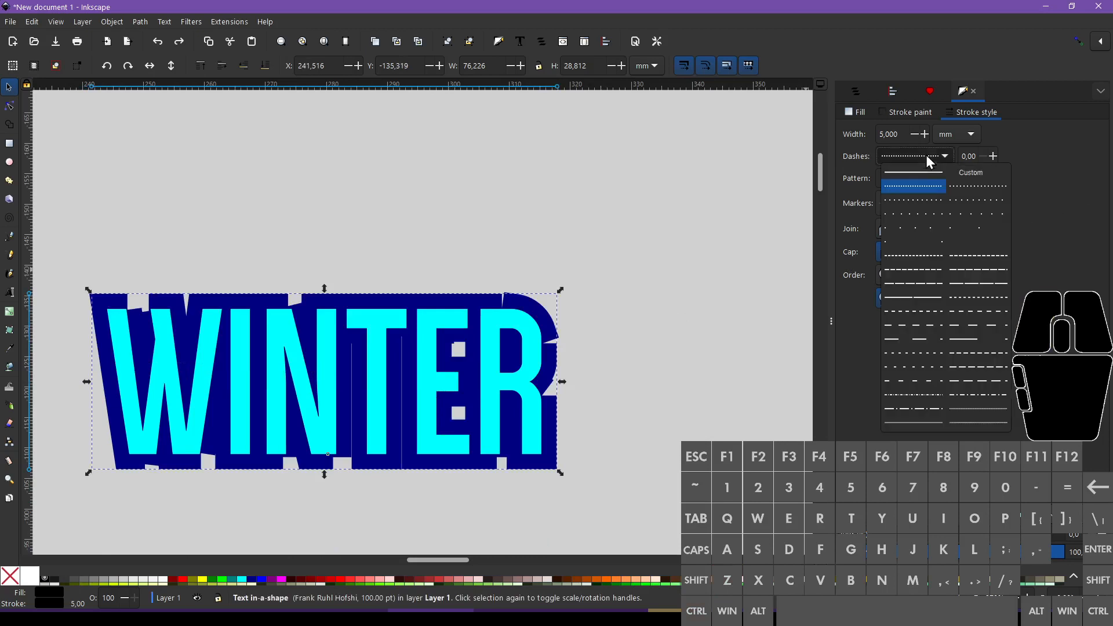
click(912, 347)
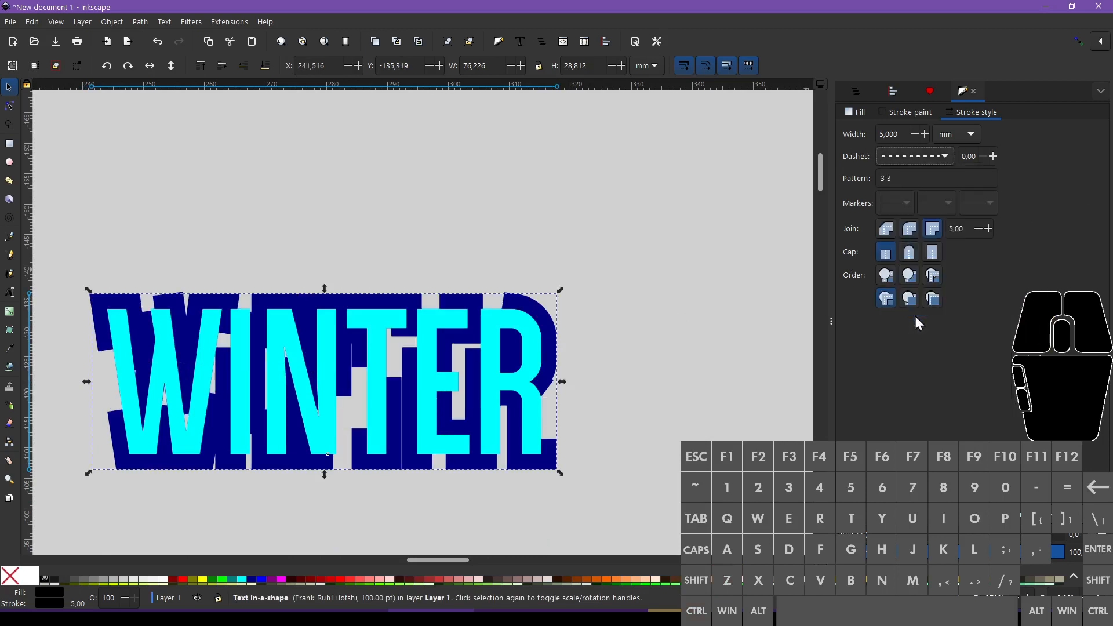
click(931, 165)
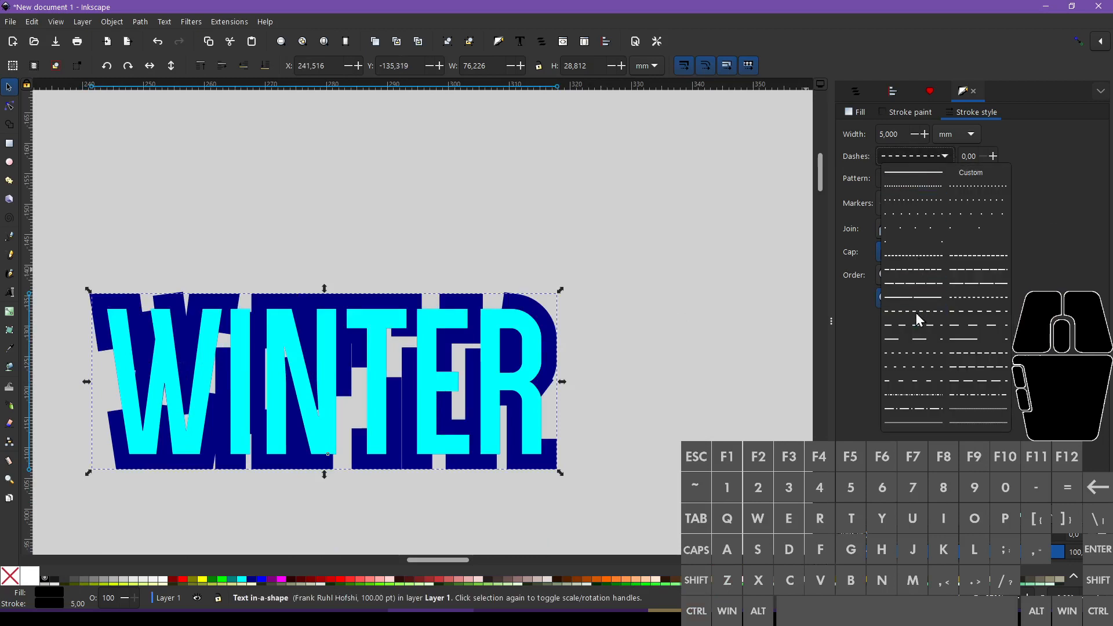
drag(924, 341, 925, 399)
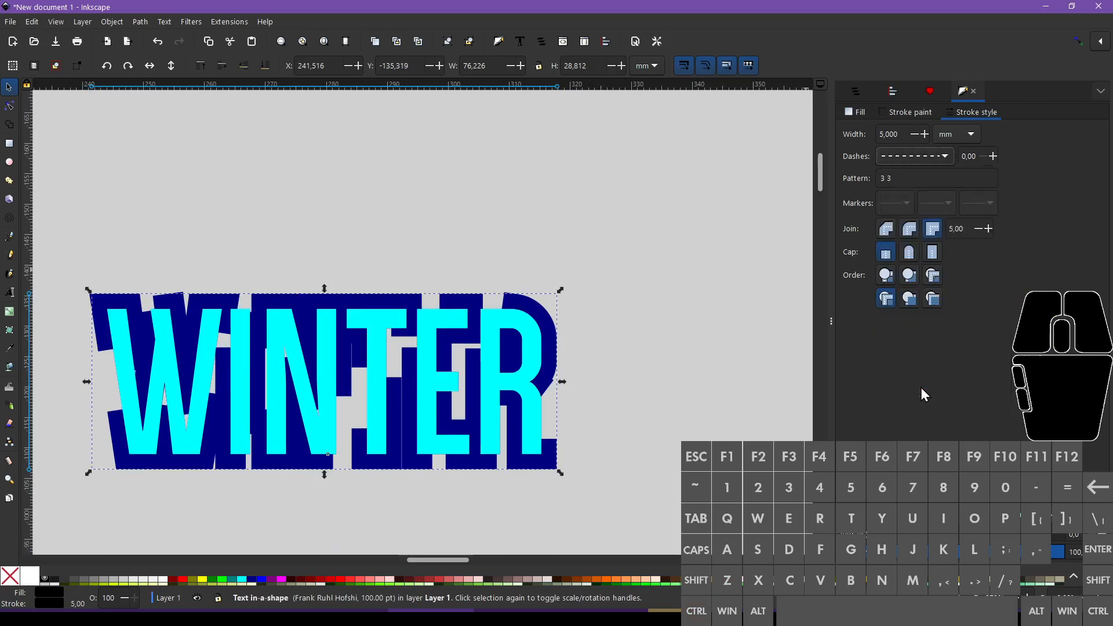
click(922, 156)
click(915, 377)
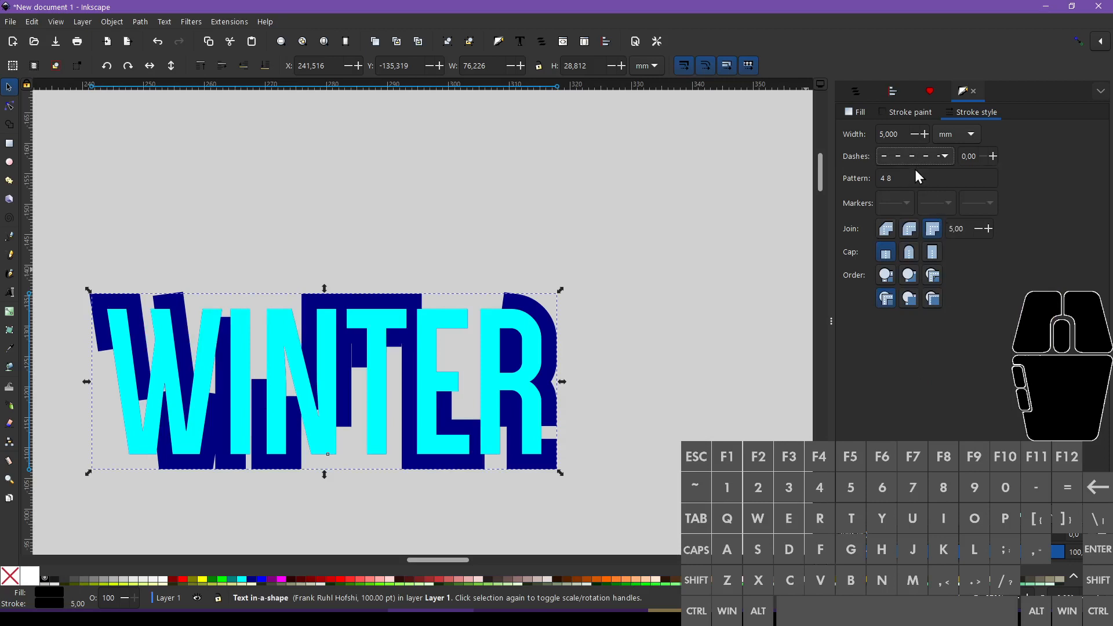
scroll(377, 371, down, 3)
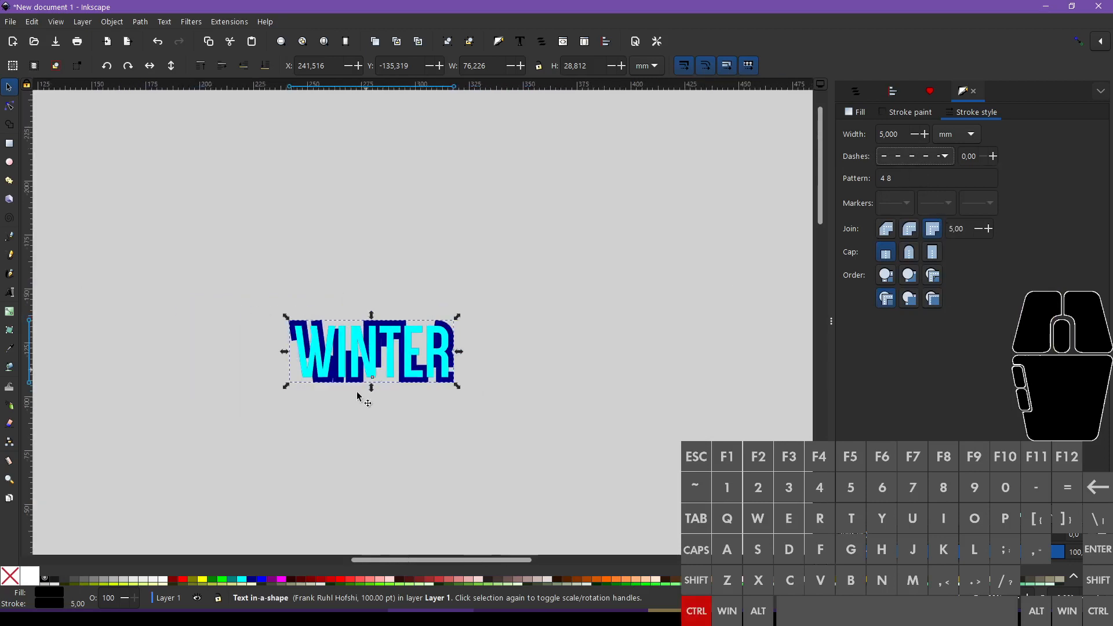
Step: Examine the WINTER lettering with the 4 8 dashed outline from near and far and compare it with the ICECUBE sample
scroll(366, 393, up, 1)
scroll(360, 388, down, 3)
scroll(357, 386, up, 4)
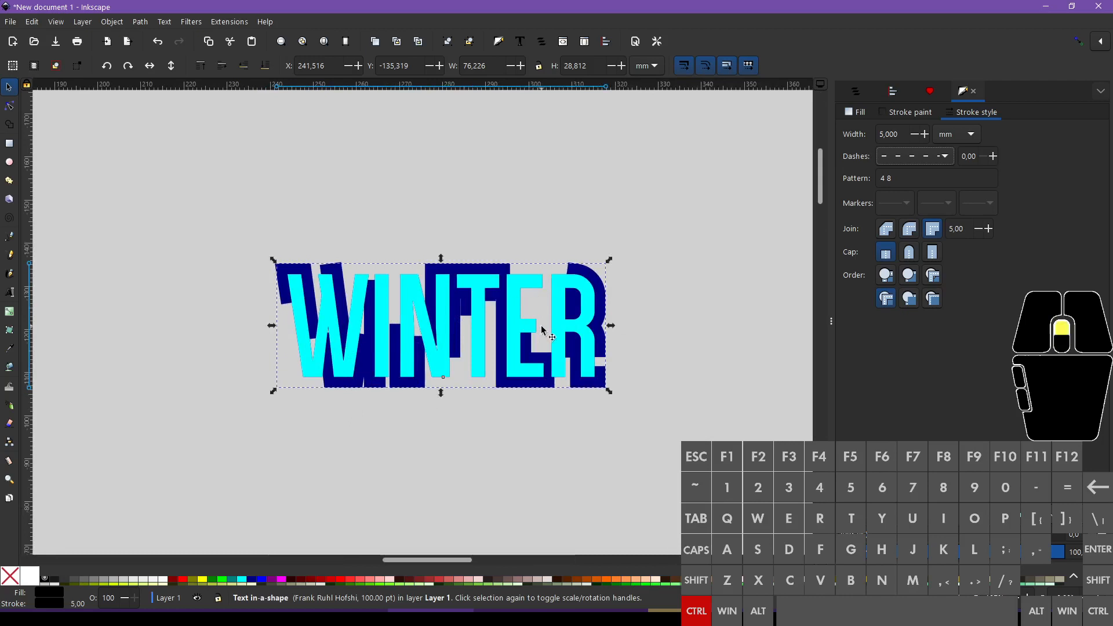
scroll(540, 323, up, 1)
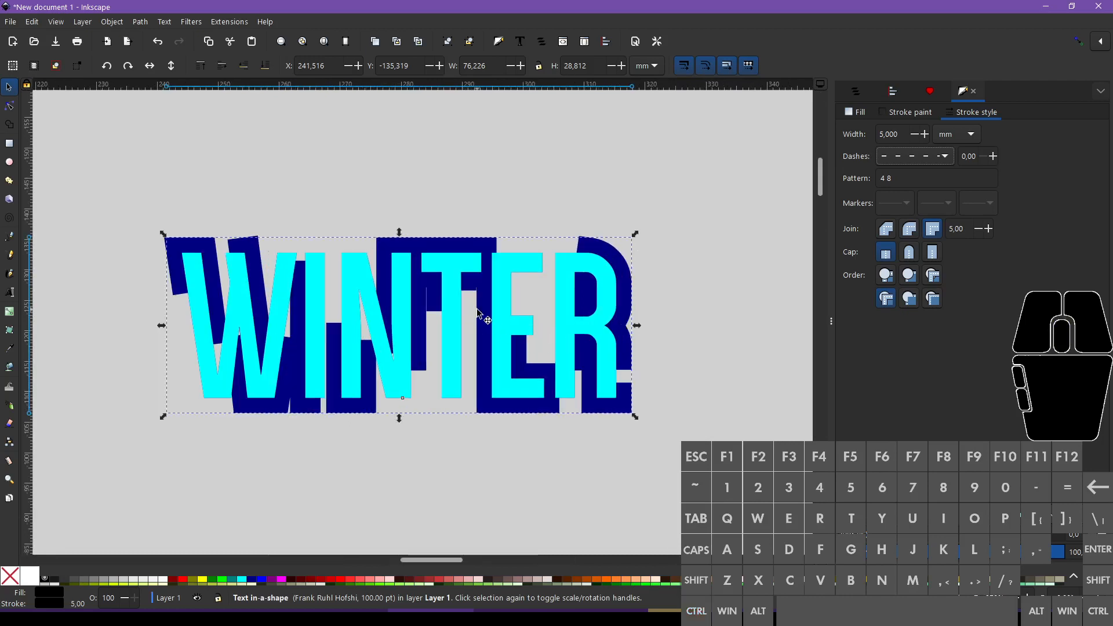
scroll(492, 299, down, 4)
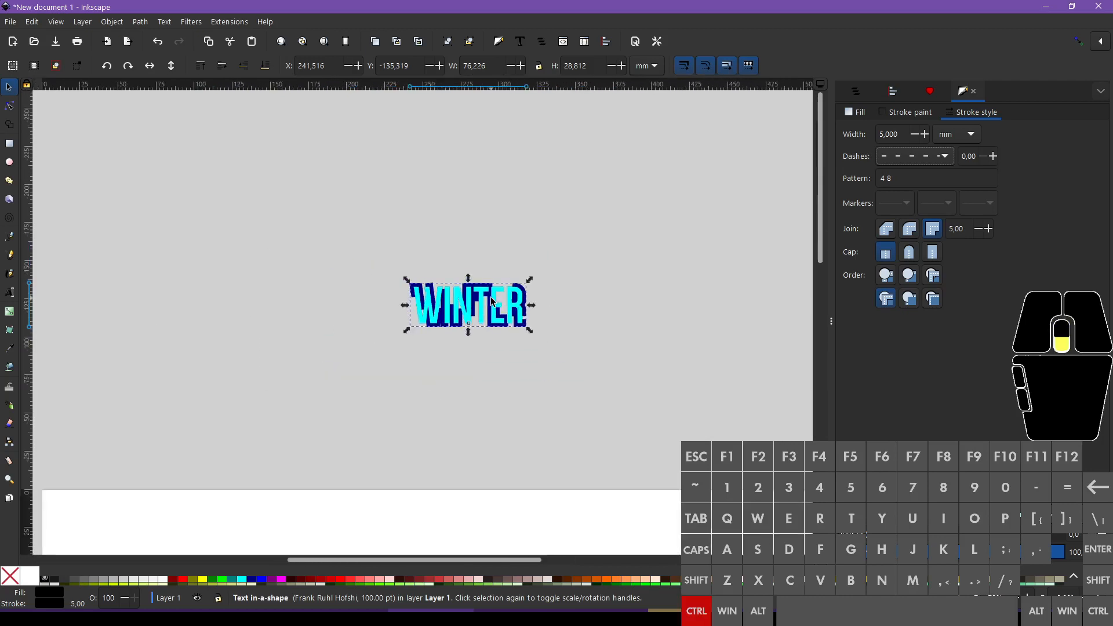
scroll(493, 305, down, 1)
scroll(502, 320, up, 3)
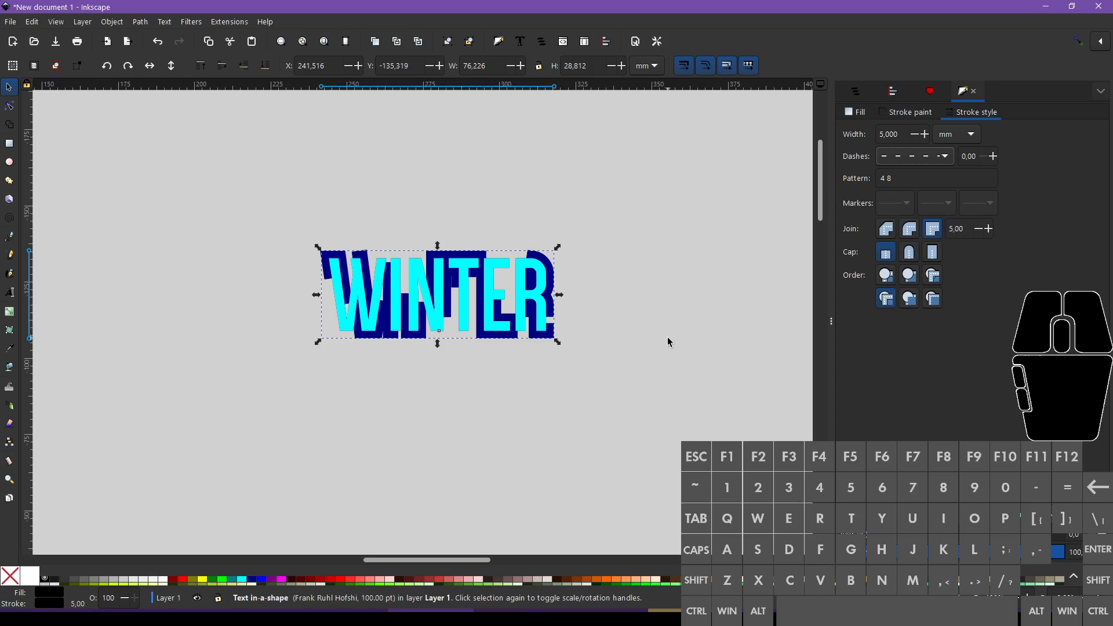
ctrl+scroll(667, 339, down, 4)
scroll(681, 340, down, 3)
ctrl+scroll(679, 348, up, 1)
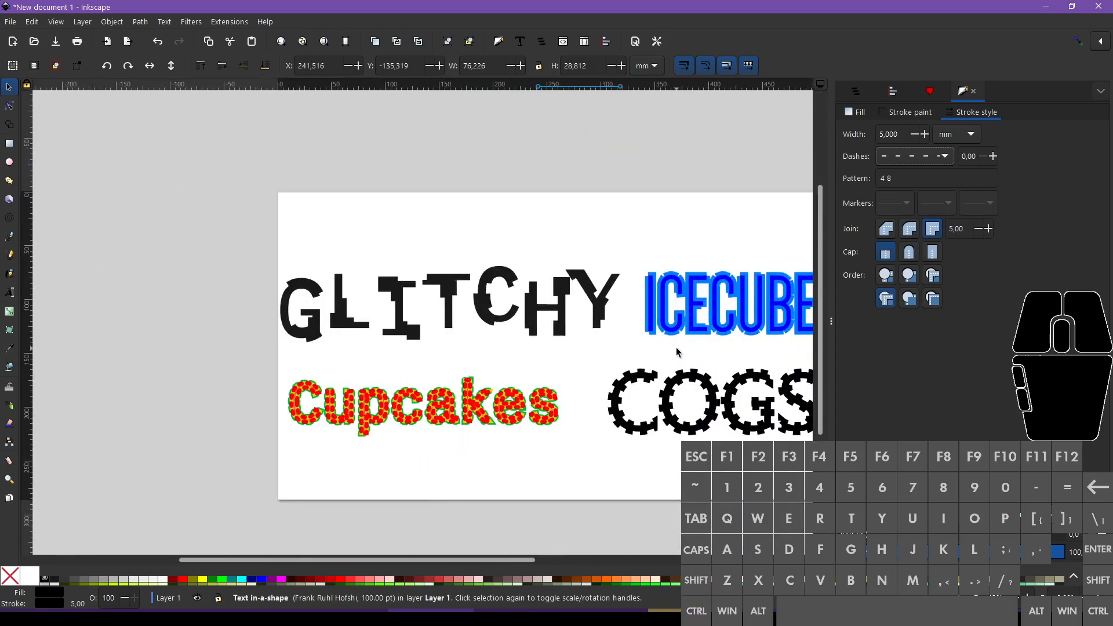
ctrl+scroll(677, 351, down, 1)
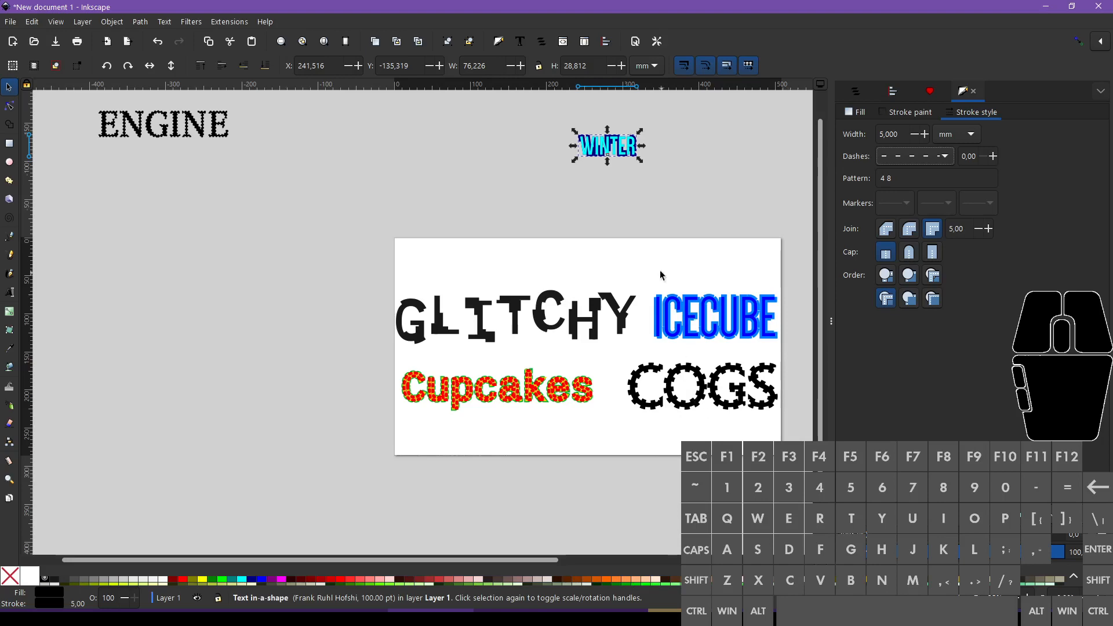
Step: Try moving the Aqua WINTER letters down off the dark blue outline and undo the move
ctrl+scroll(649, 167, up, 4)
scroll(619, 173, up, 4)
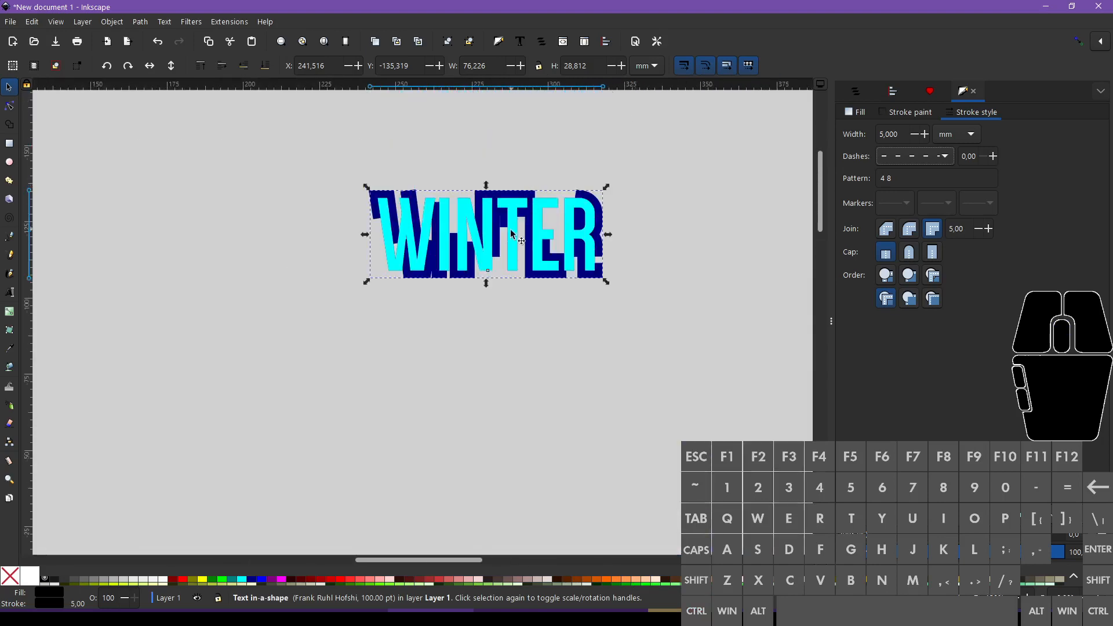
drag(512, 234, 542, 350)
key(ctrl+z)
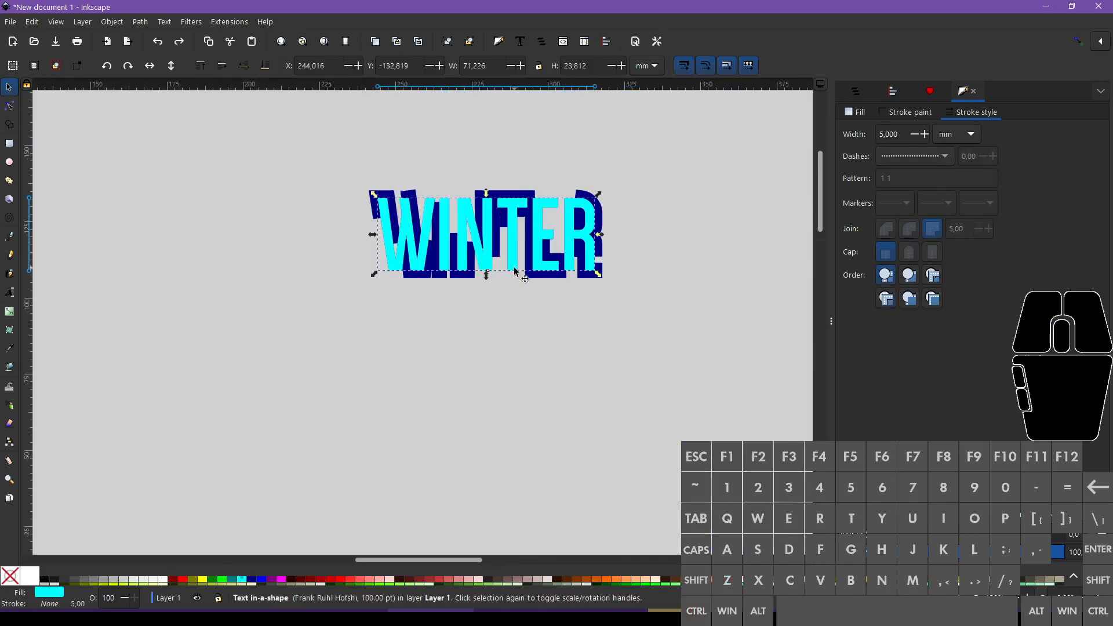
Step: Duplicate the dashed black ENGINE text and fill the upper copy with Red
key(ctrl)
ctrl+scroll(486, 251, down, 4)
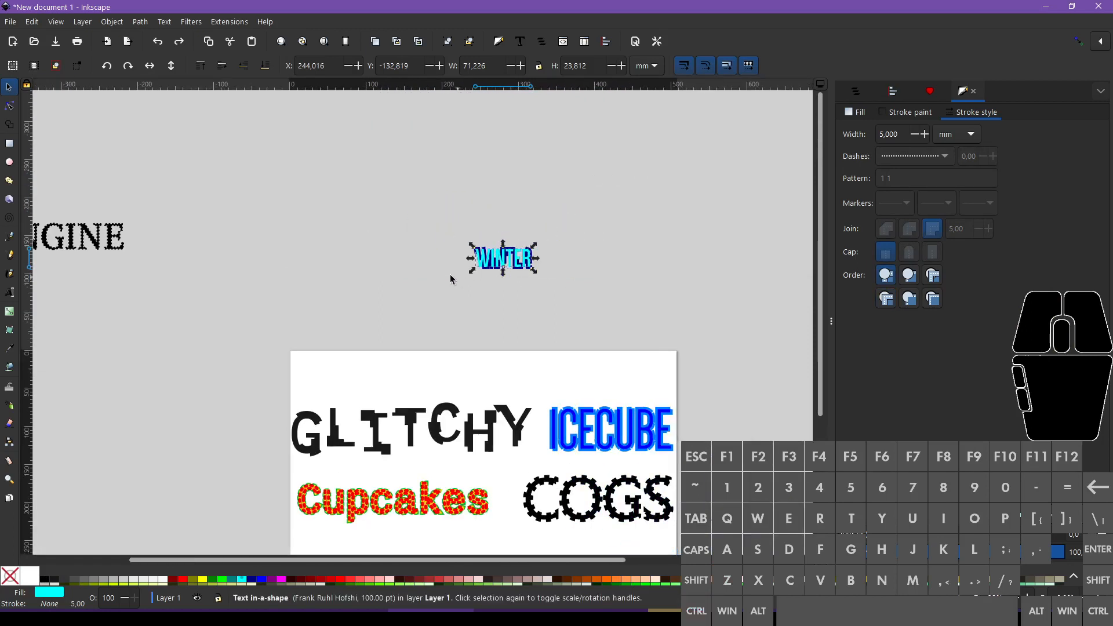
shift+scroll(551, 260, left, 3)
shift+scroll(373, 265, left, 2)
ctrl+scroll(383, 250, up, 3)
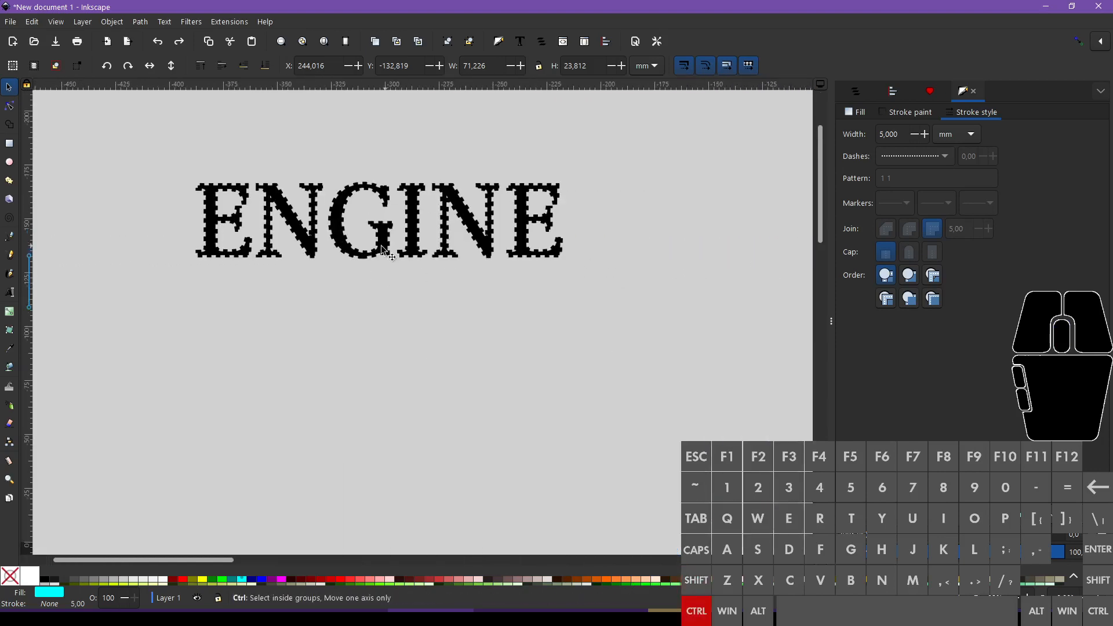
click(320, 253)
ctrl+scroll(281, 236, up, 3)
ctrl+scroll(281, 236, down, 1)
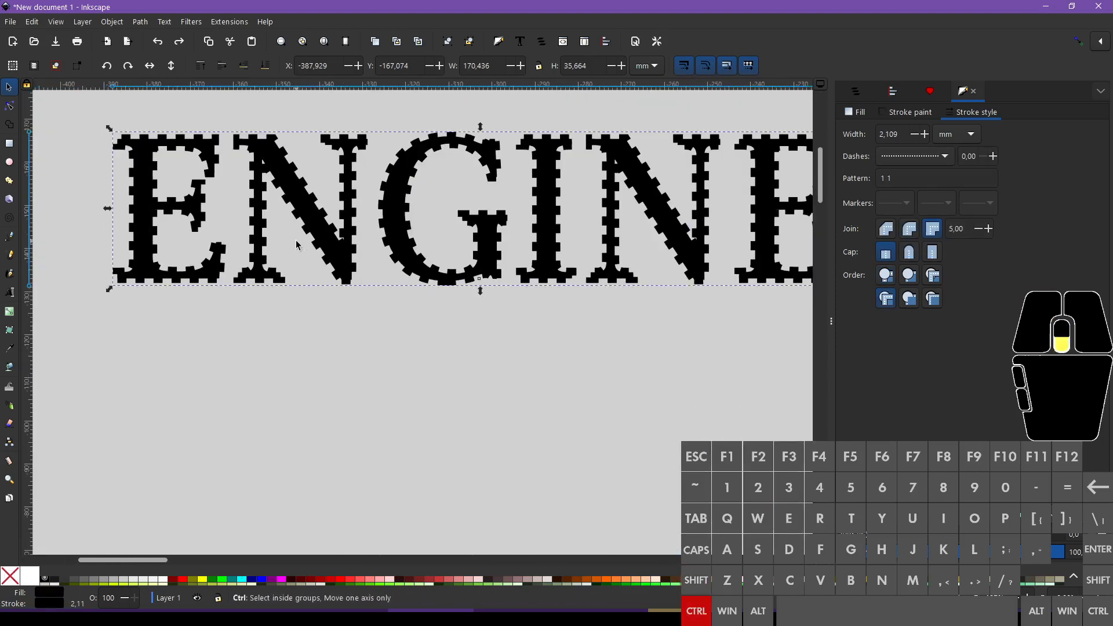
click(180, 578)
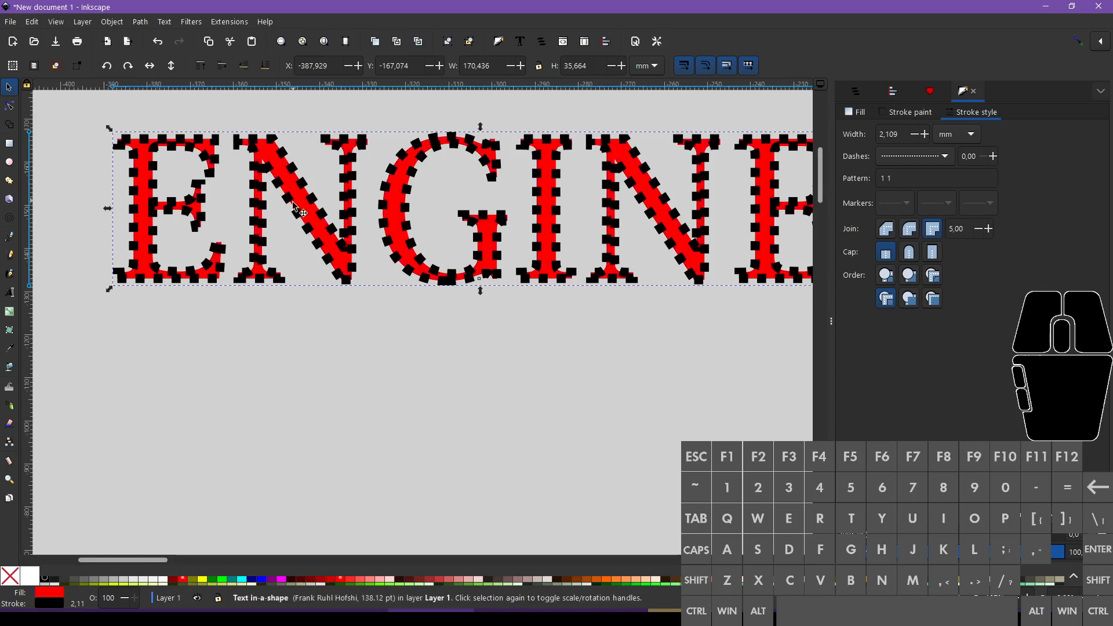
Step: Inspect the dashes along the red ENGINE letters, try moving the text downward, and undo the move
ctrl+scroll(308, 235, up, 6)
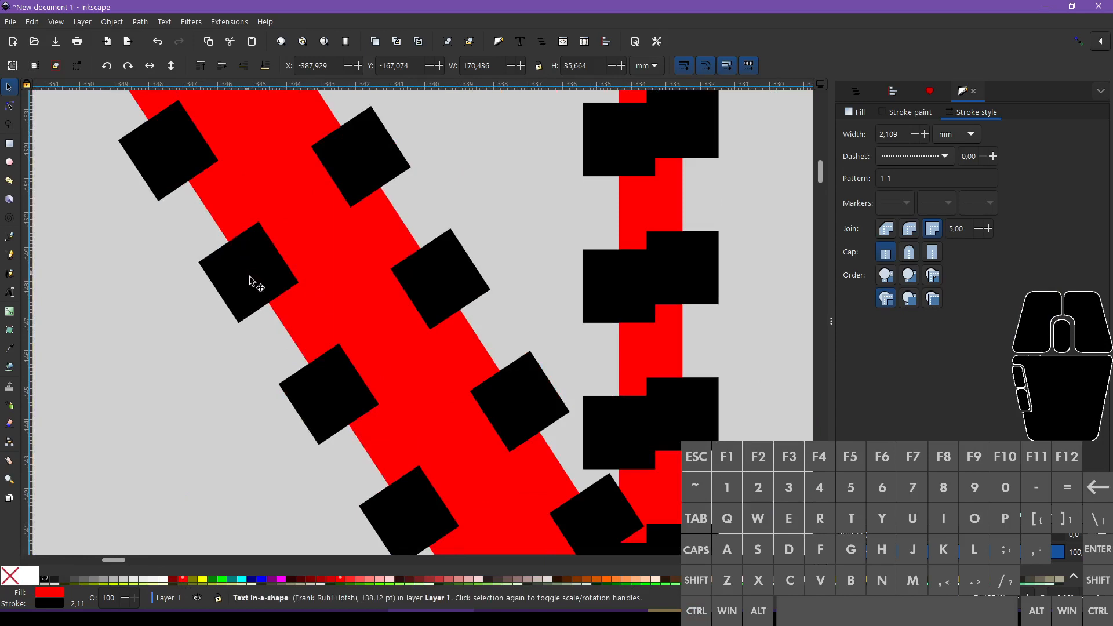
ctrl+scroll(325, 283, down, 5)
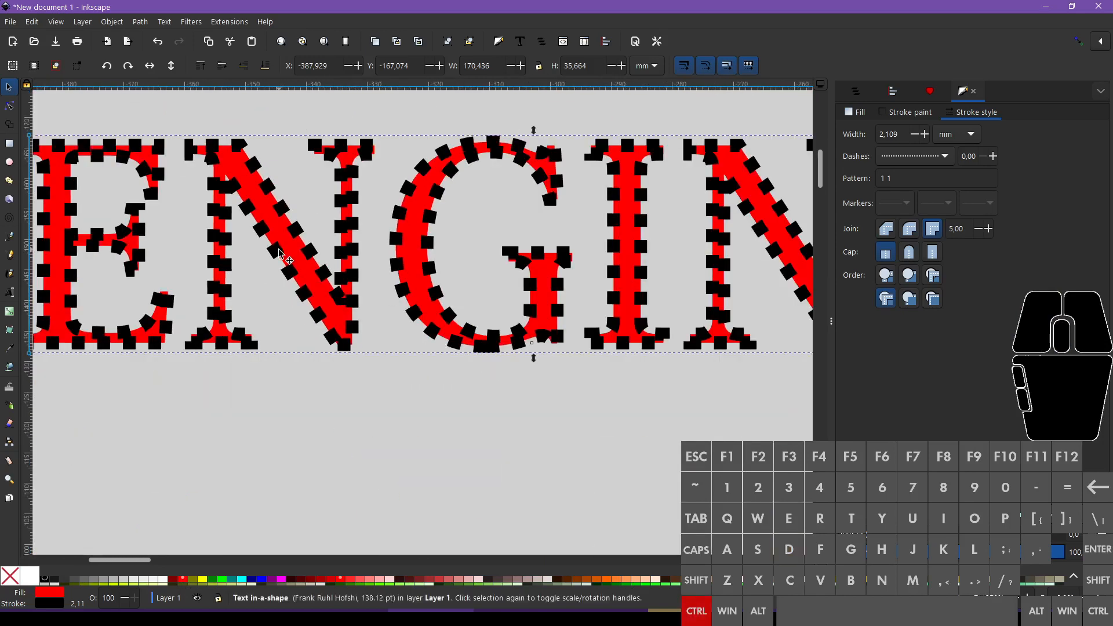
drag(230, 327, 355, 461)
key(ctrl+z)
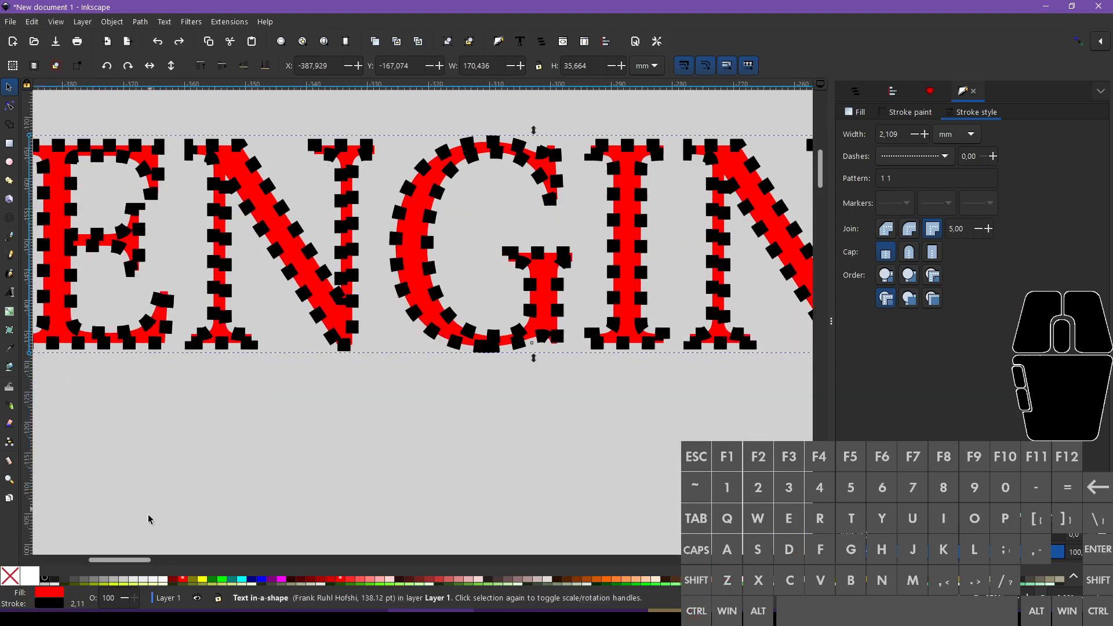
Step: Remove the stroke from the red ENGINE copy and inspect its letters against the black dashes behind them
right_click(49, 606)
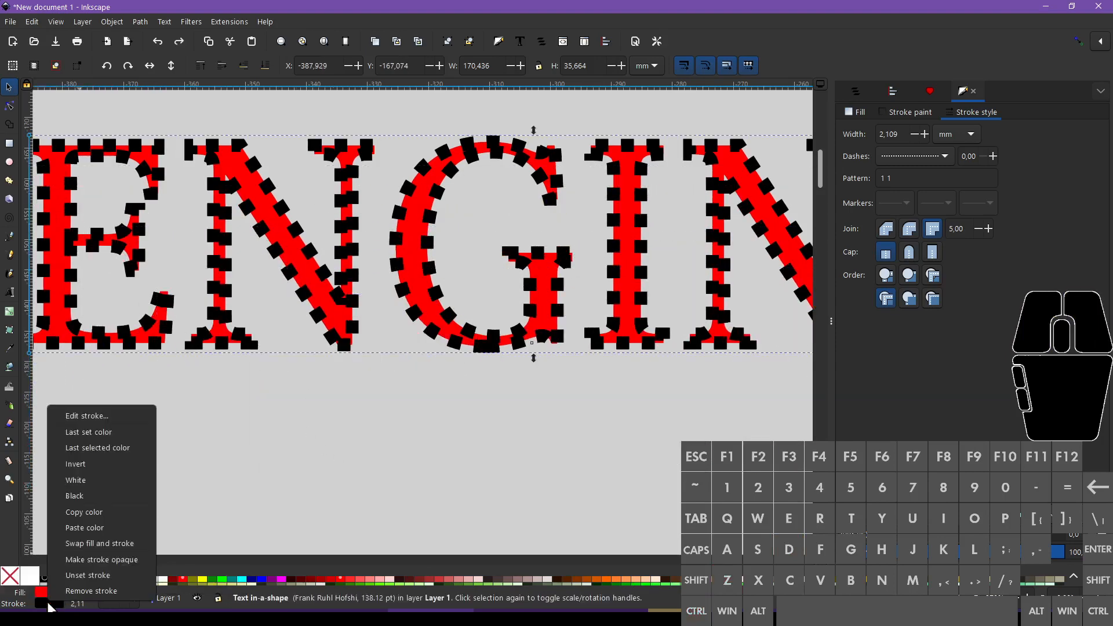
click(58, 591)
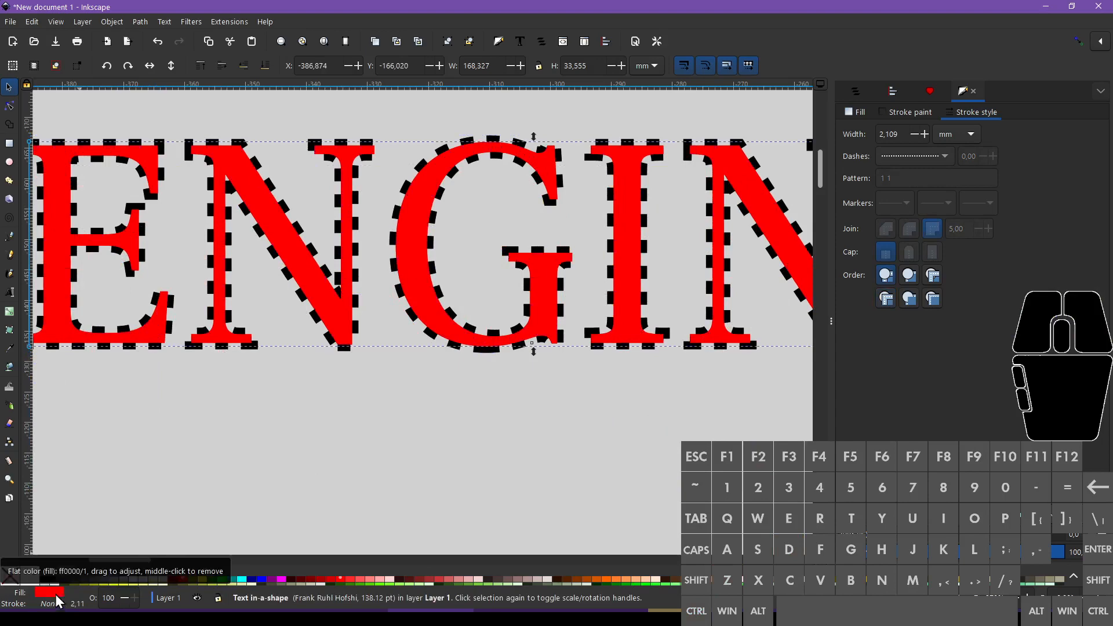
scroll(286, 319, down, 2)
scroll(249, 288, up, 4)
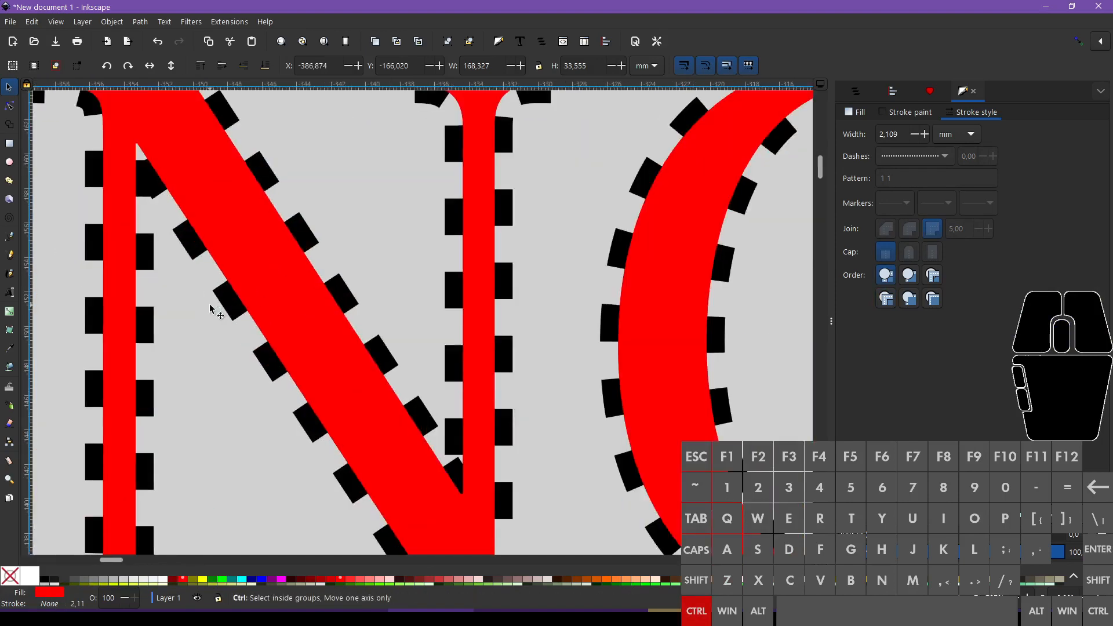
scroll(210, 308, down, 3)
scroll(210, 310, down, 2)
scroll(210, 319, up, 4)
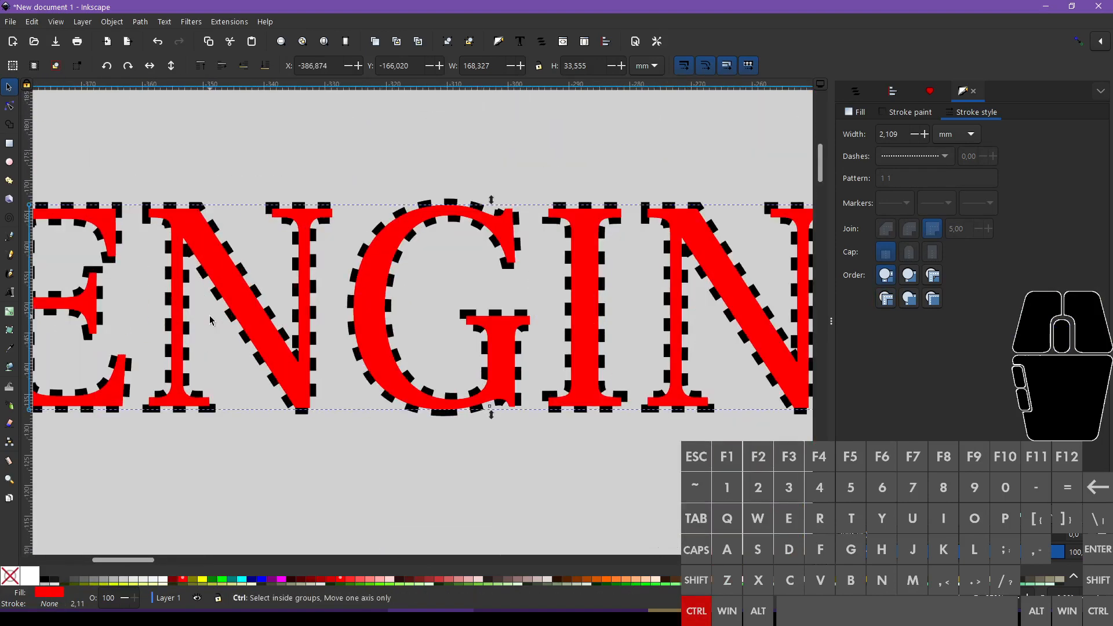
scroll(402, 358, down, 3)
scroll(416, 362, up, 1)
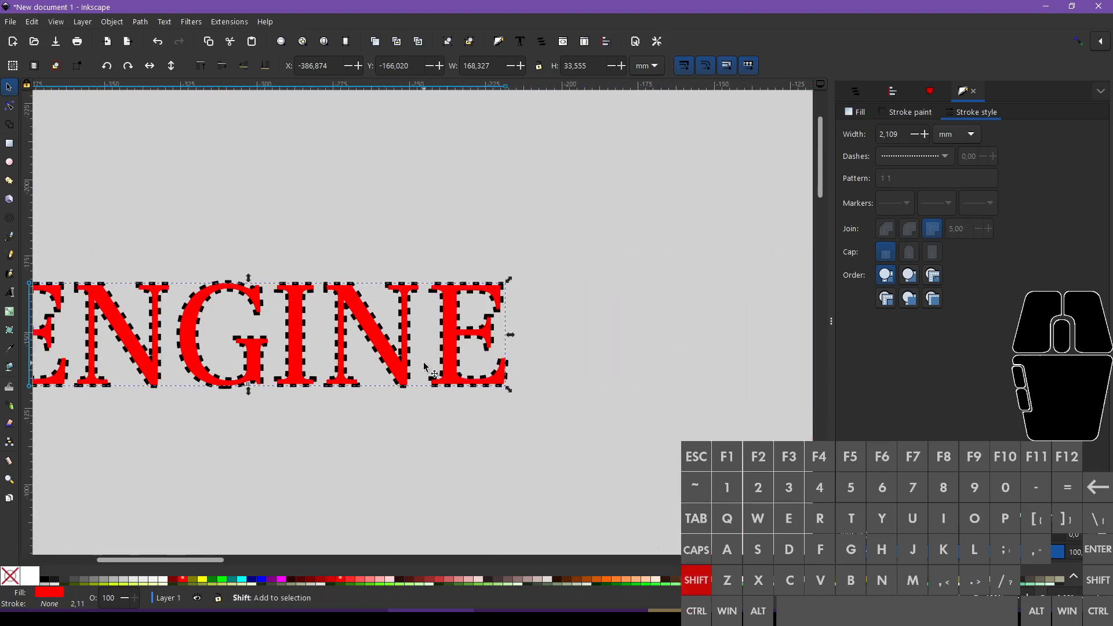
Step: Create a flowed text reading "Sweet" in a wide frame below the Cupcakes sample
scroll(423, 367, down, 2)
scroll(561, 352, down, 5)
scroll(554, 353, down, 4)
scroll(642, 400, up, 4)
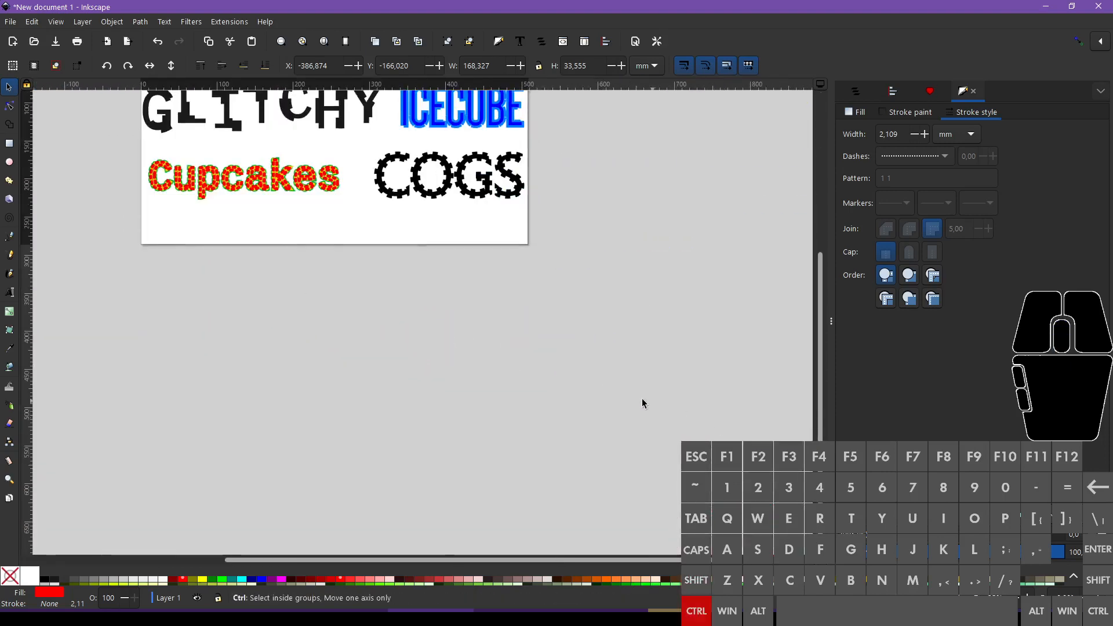
scroll(337, 244, up, 5)
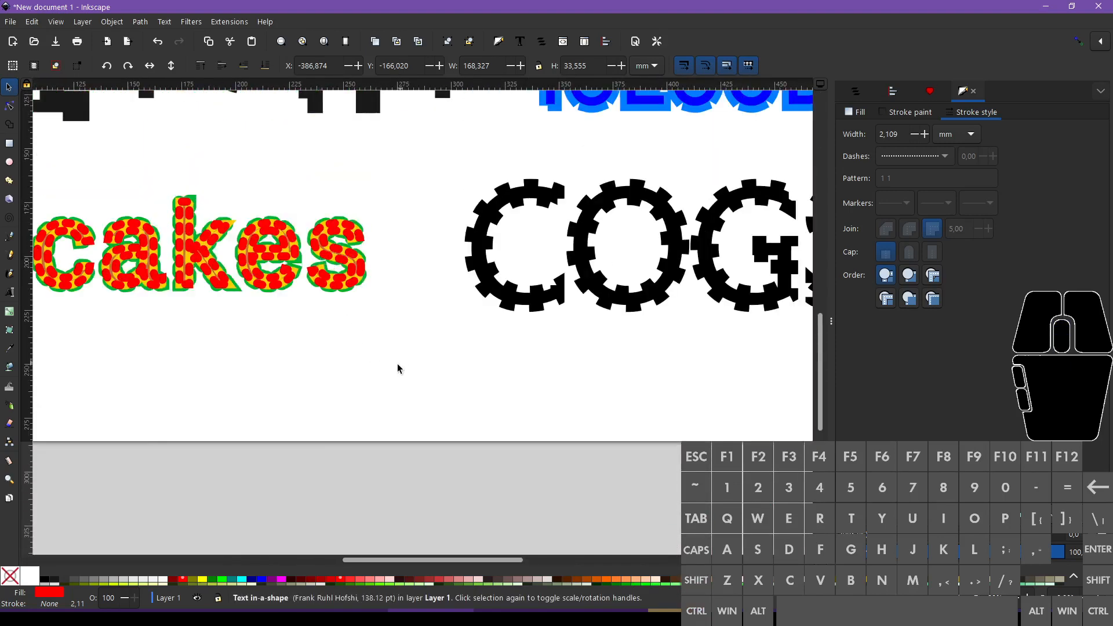
scroll(384, 371, left, 4)
scroll(384, 352, down, 1)
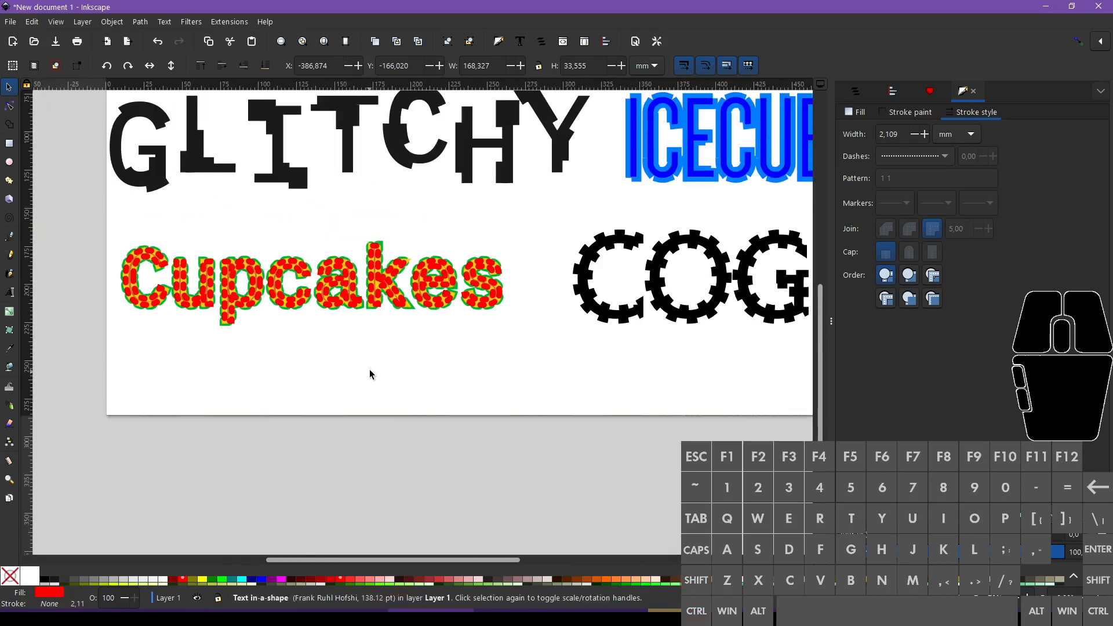
click(9, 292)
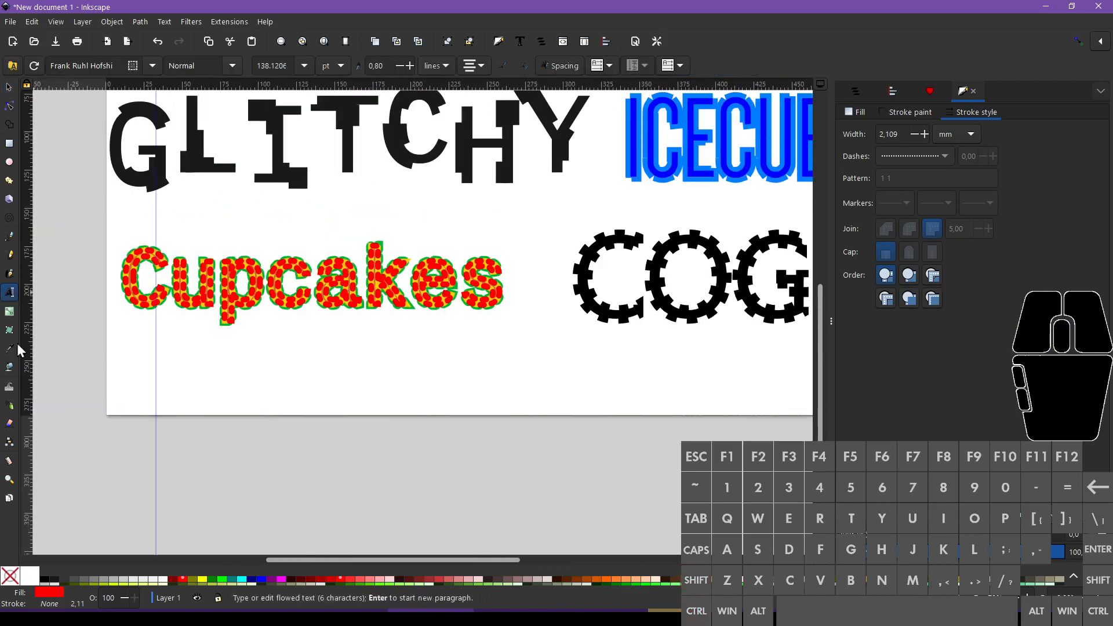
drag(82, 384, 514, 497)
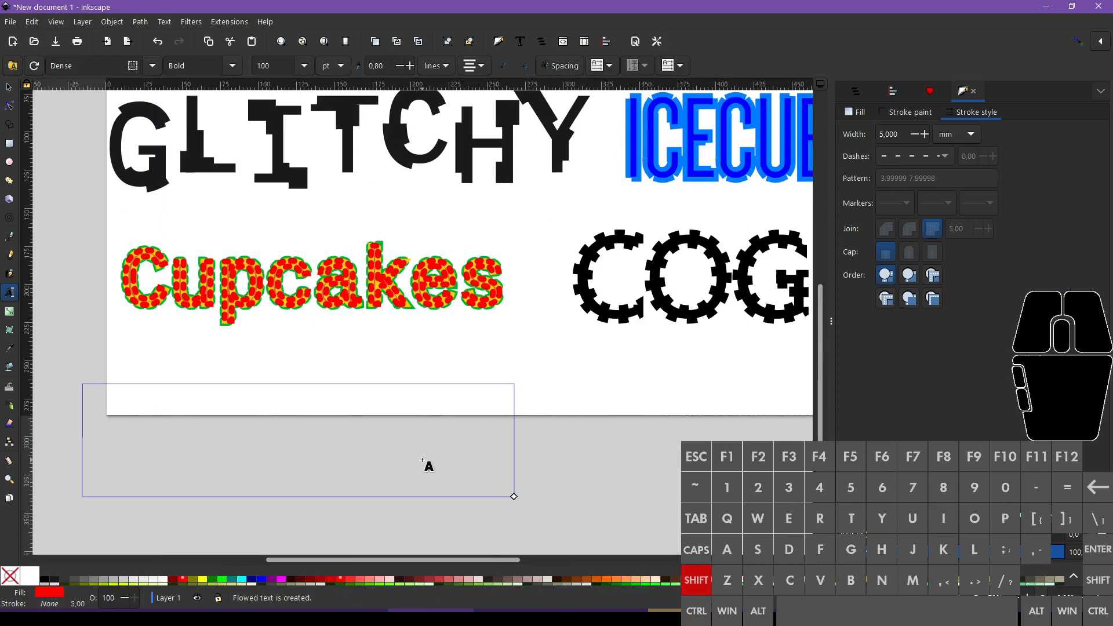
text(Sweet)
Step: Set the Sweet text's font to Comic Sans MS and its style to Bold
key(ctrl+a)
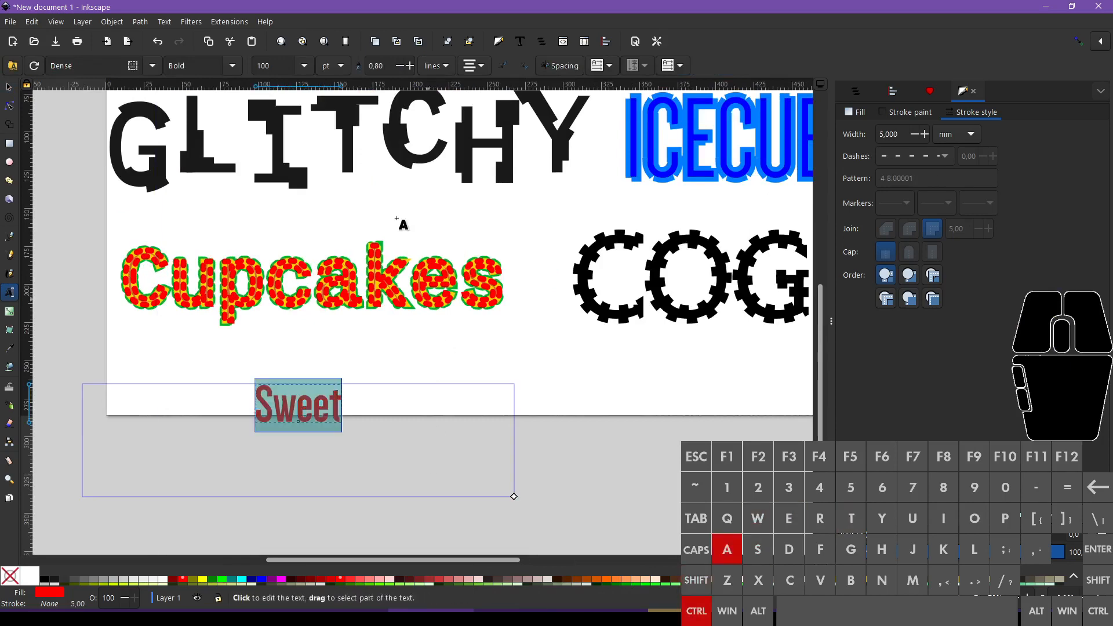
click(151, 65)
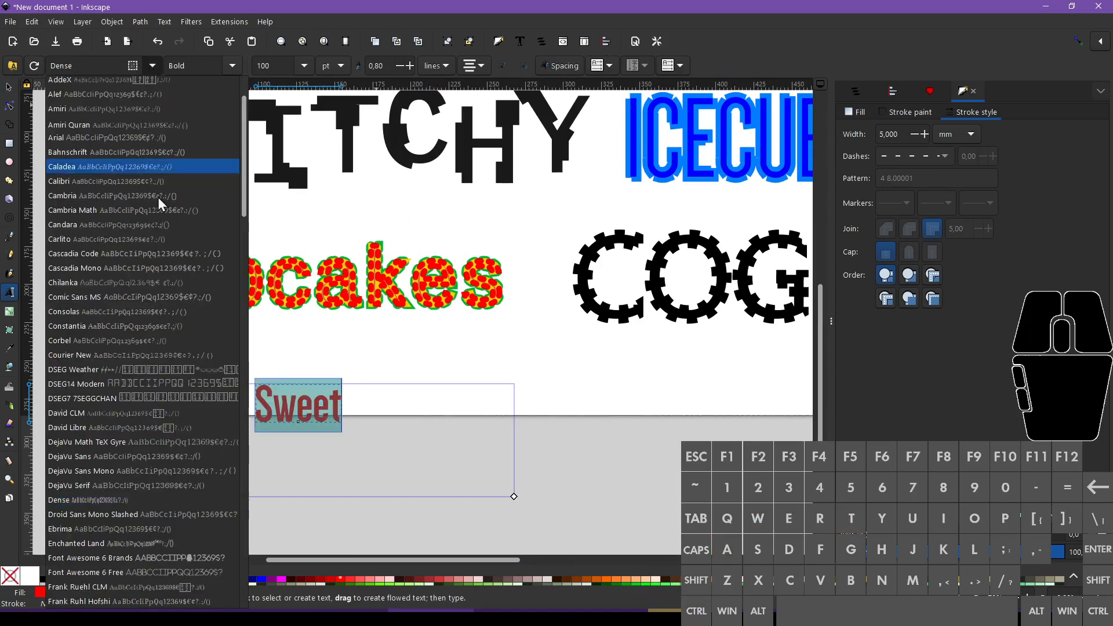
click(154, 306)
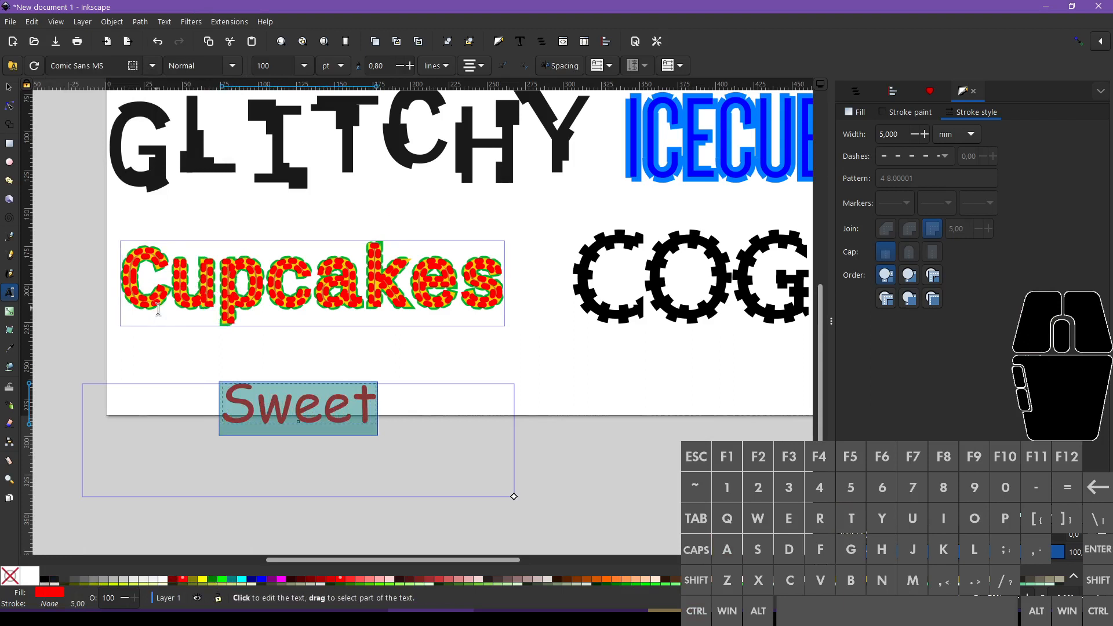
click(9, 87)
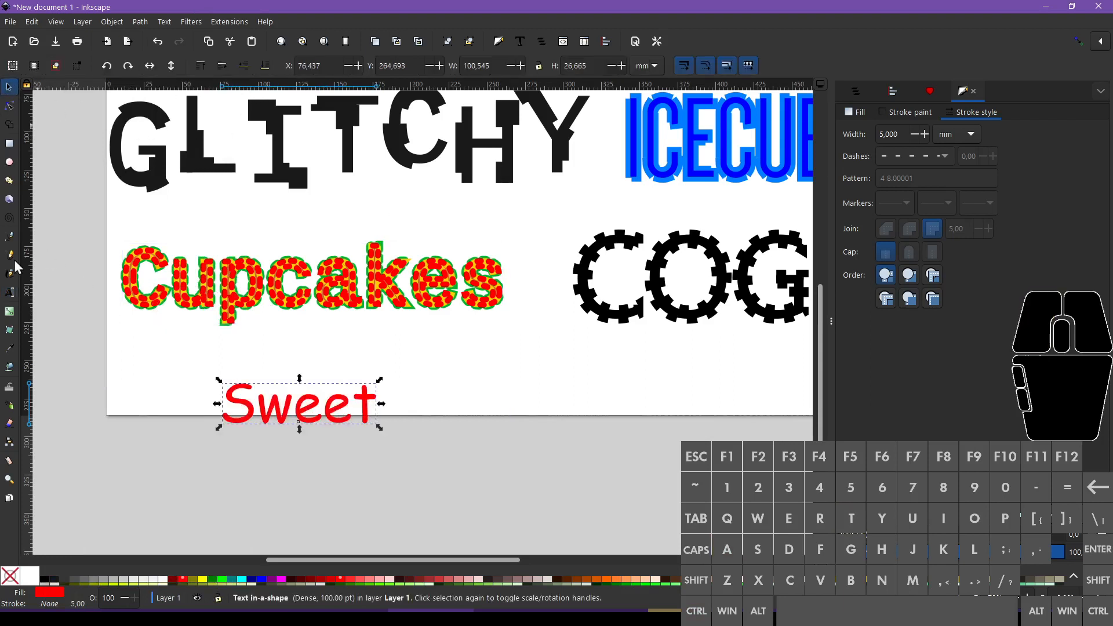
click(9, 293)
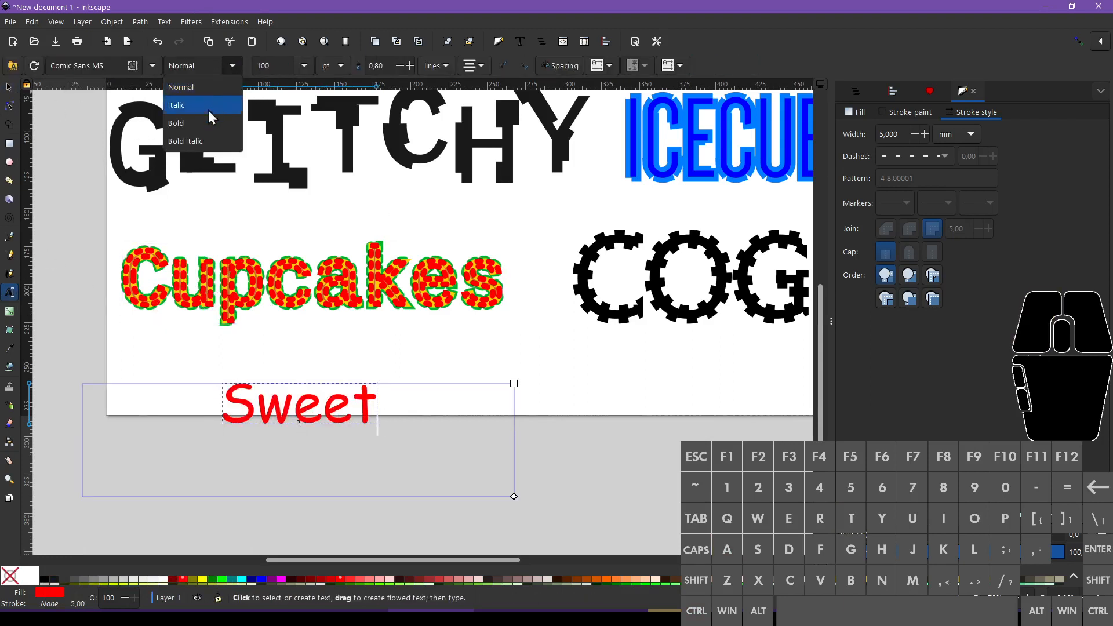
click(9, 87)
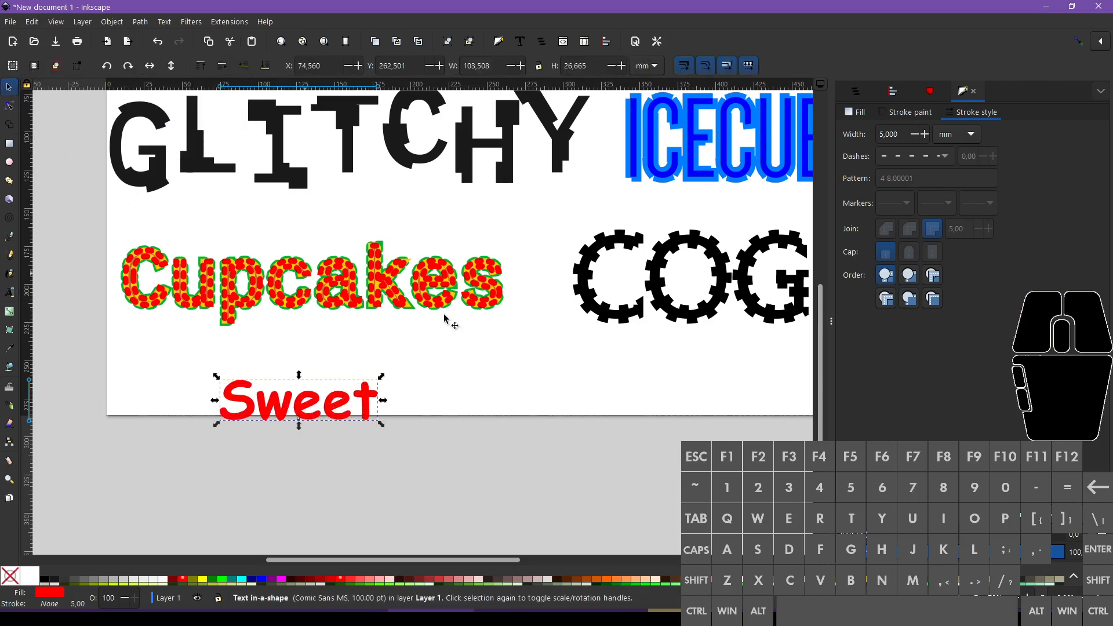
Step: Give the red Sweet text a flat black stroke and inspect the dashes around its letters
click(859, 112)
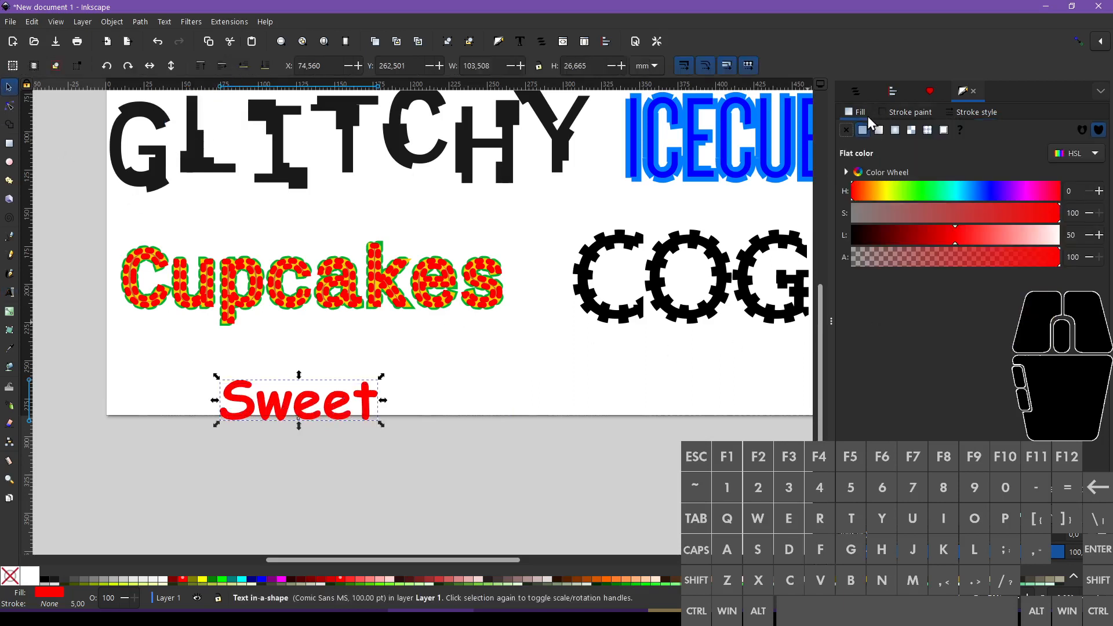
click(907, 114)
click(863, 130)
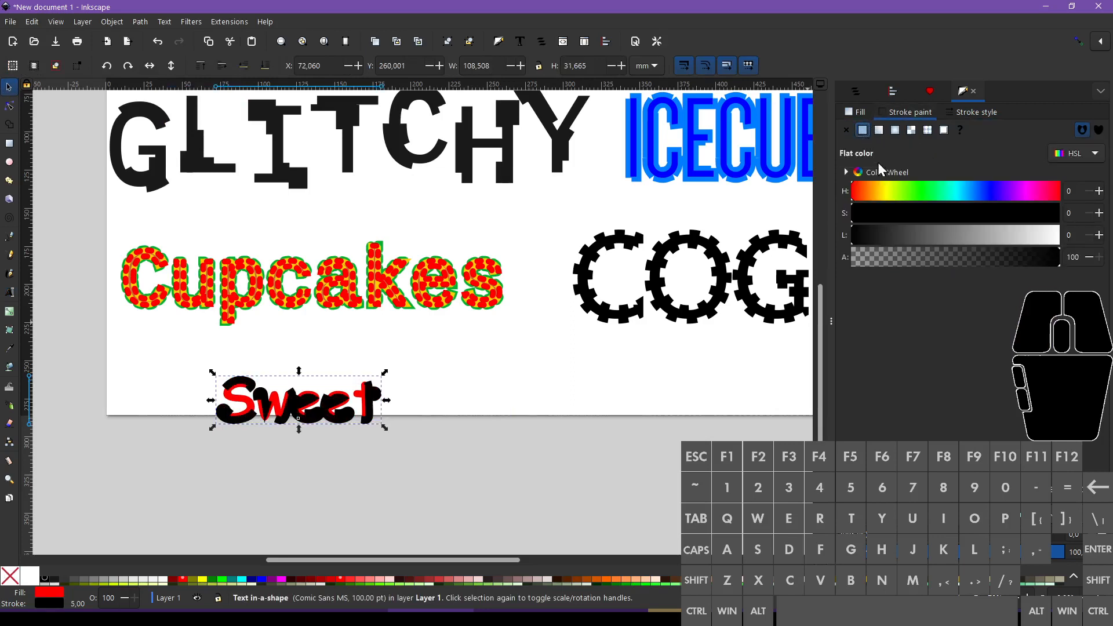
ctrl+scroll(406, 406, up, 1)
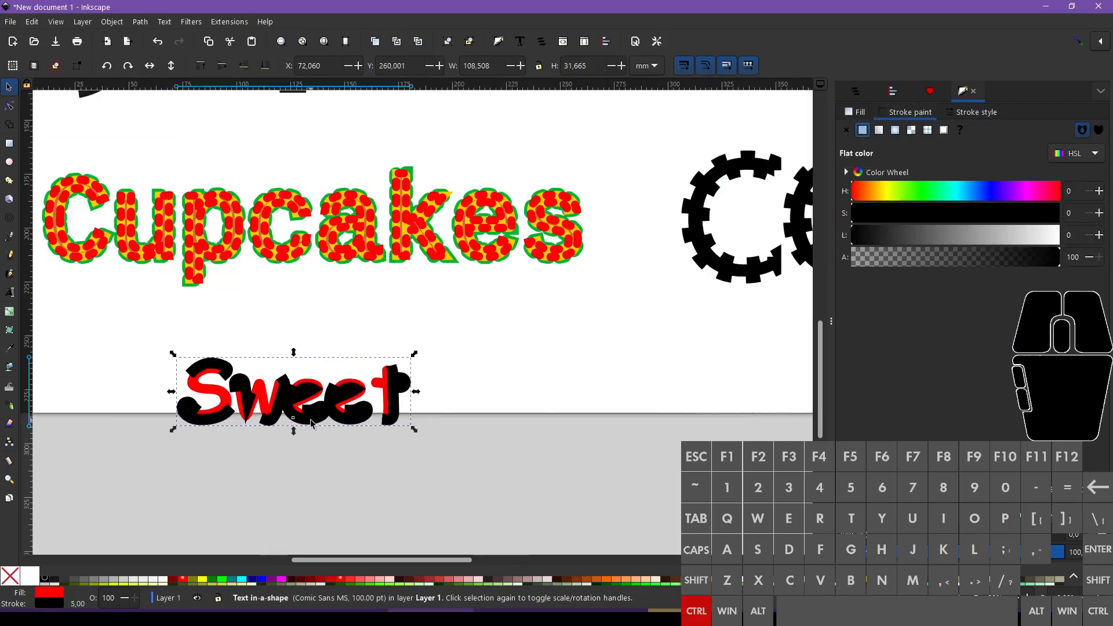
ctrl+scroll(374, 411, up, 2)
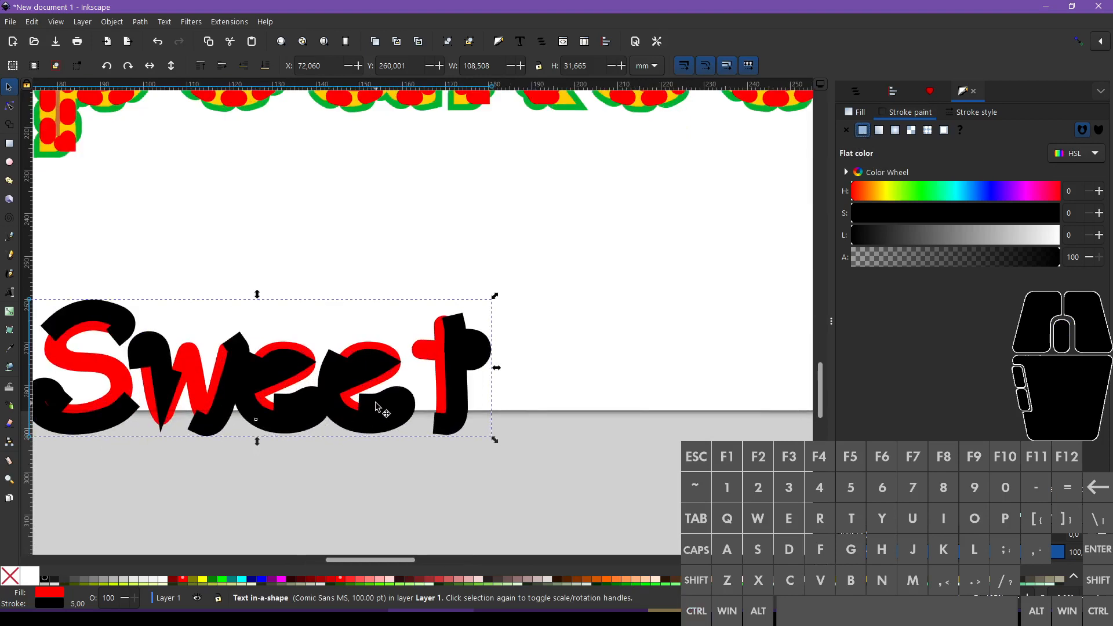
Step: Set the stroke width of the Sweet text to 1 mm
ctrl+scroll(318, 406, down, 1)
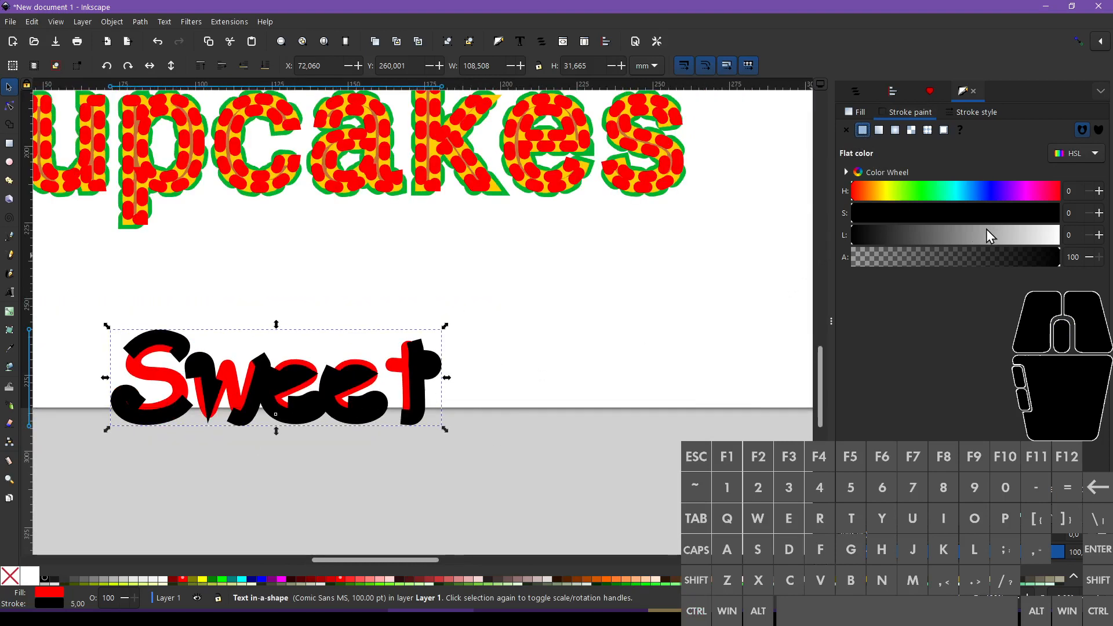
click(987, 197)
right_click(92, 603)
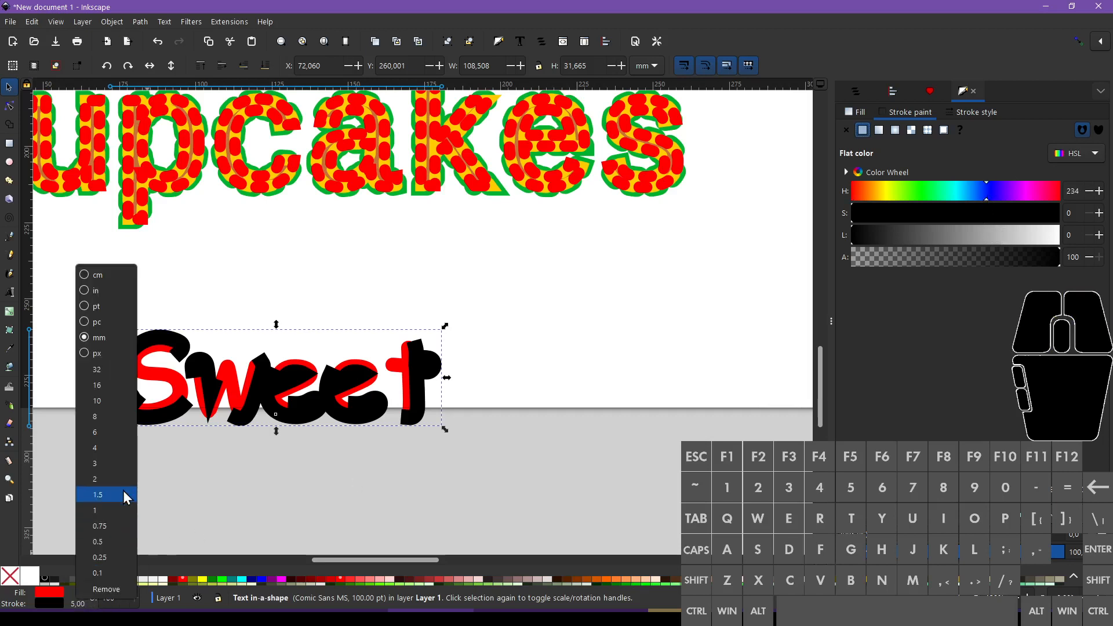
click(115, 508)
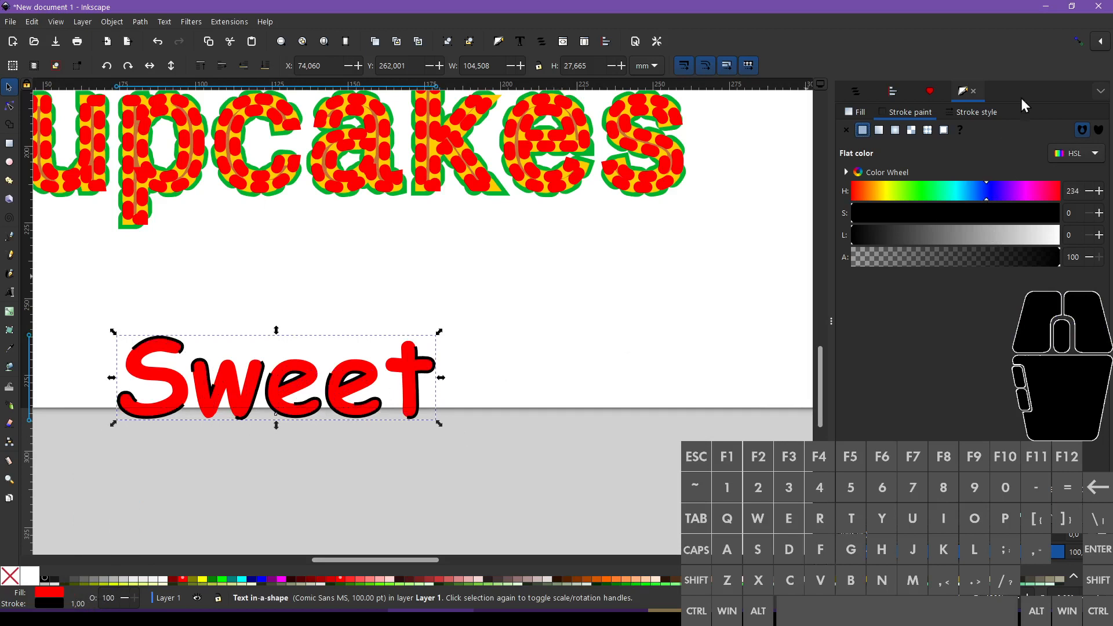
Step: Give the Sweet text's stroke the dotted 1 6 dash pattern with round caps
click(986, 113)
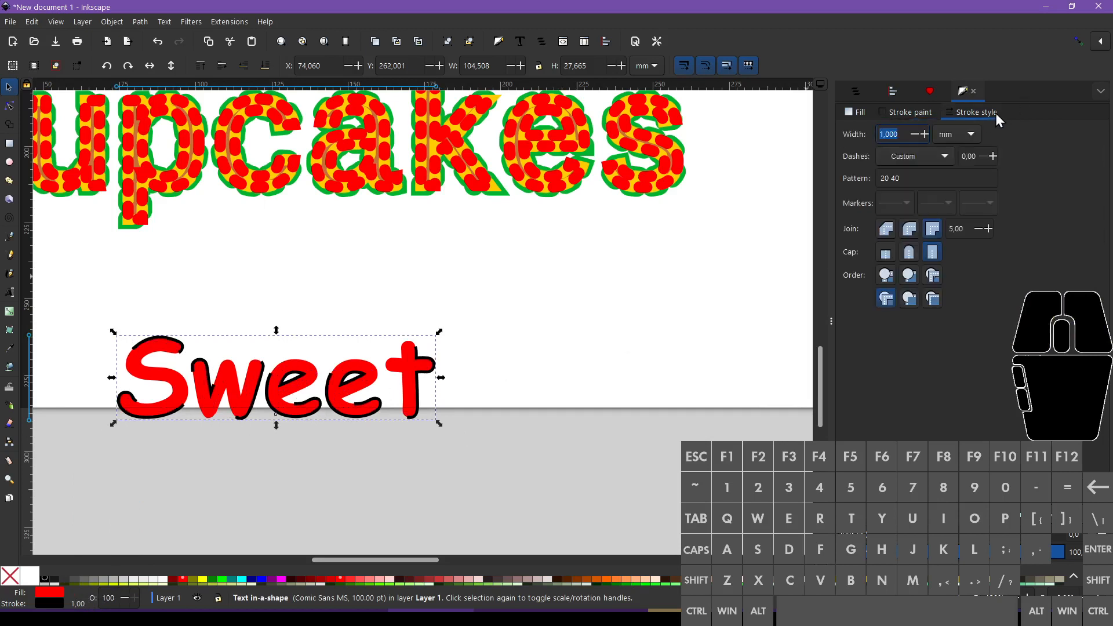
click(924, 157)
click(913, 191)
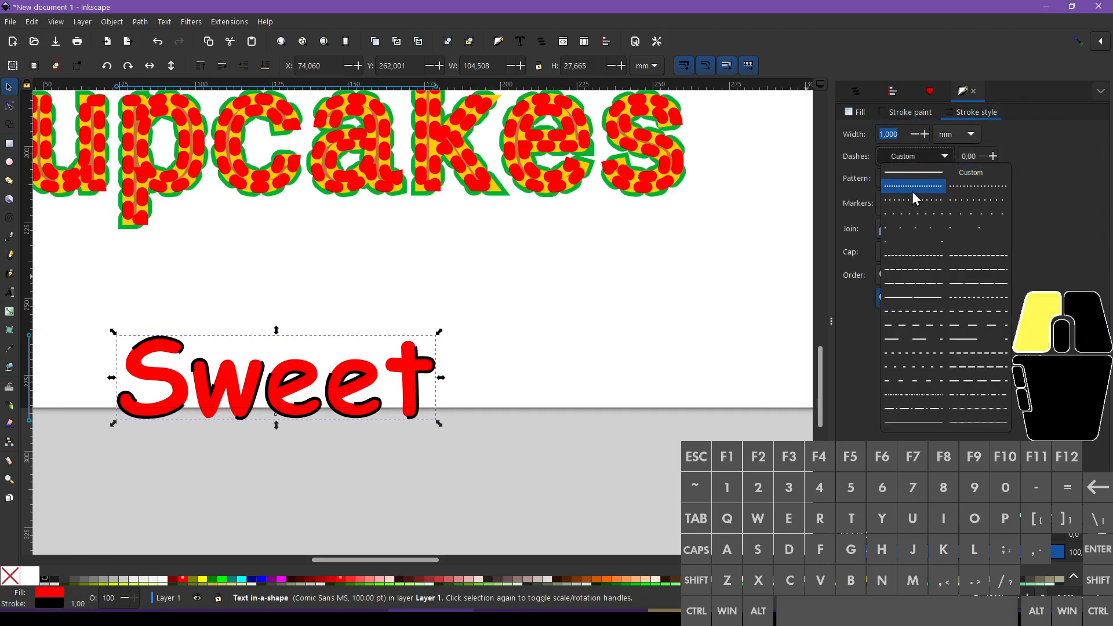
click(938, 159)
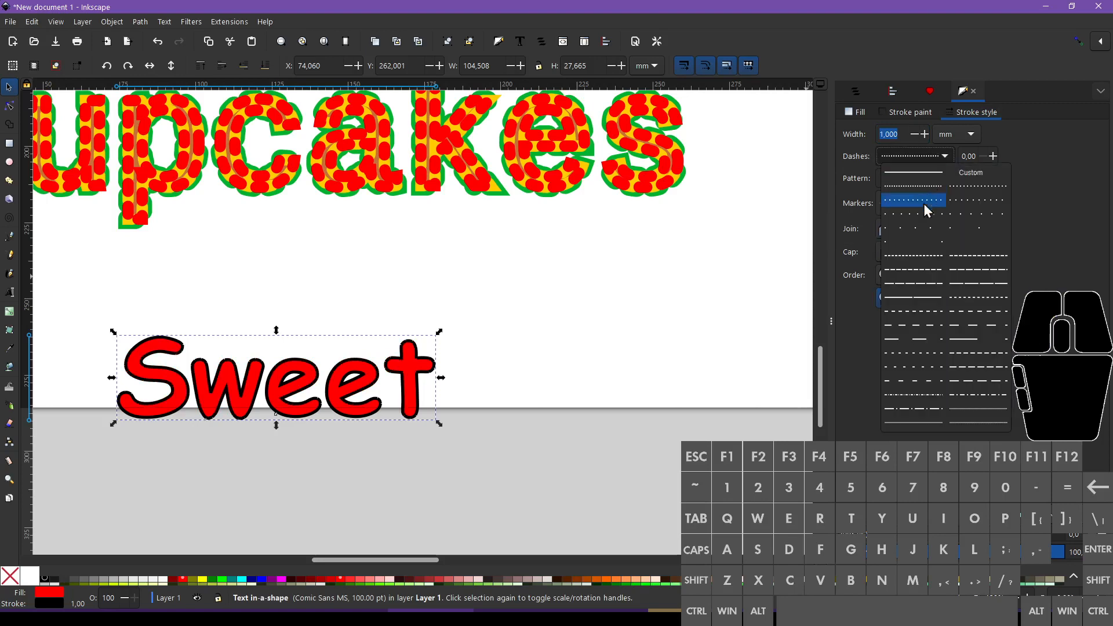
click(927, 222)
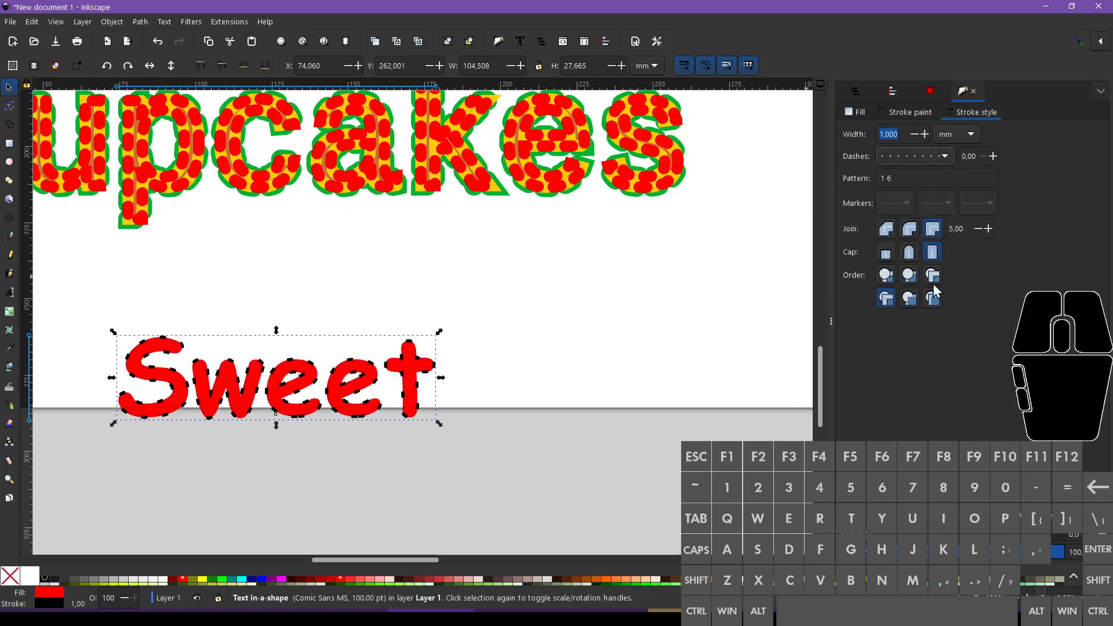
click(909, 252)
Step: Duplicate the Sweet text, remove the copy's fill and make its dashed stroke lime
scroll(299, 365, up, 4)
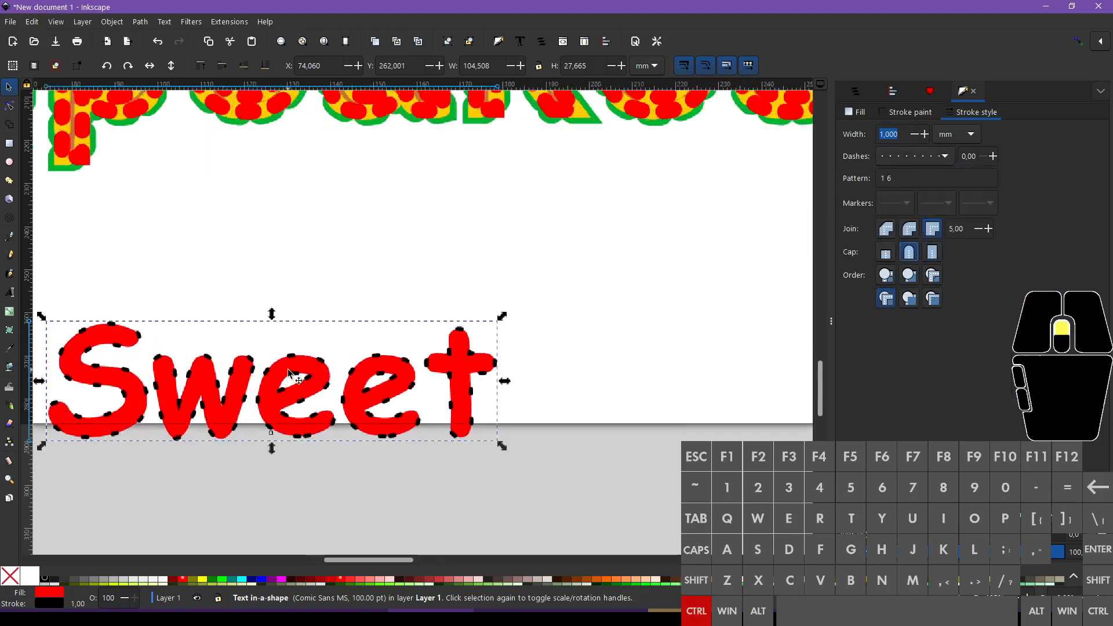
scroll(296, 364, down, 1)
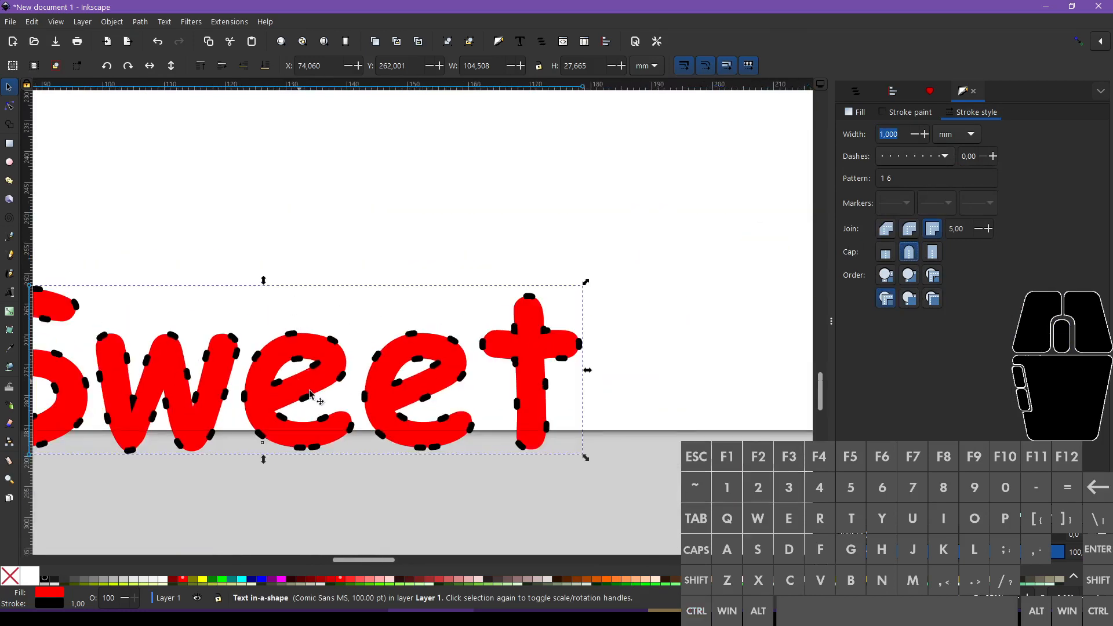
scroll(316, 397, left, 4)
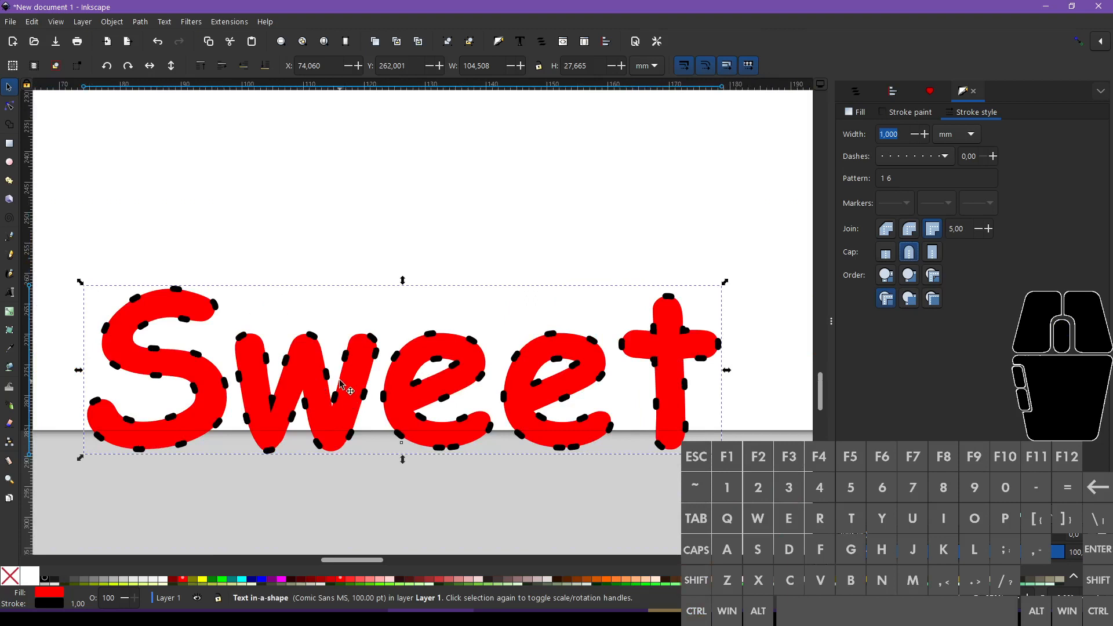
key(ctrl+d)
right_click(58, 597)
click(93, 567)
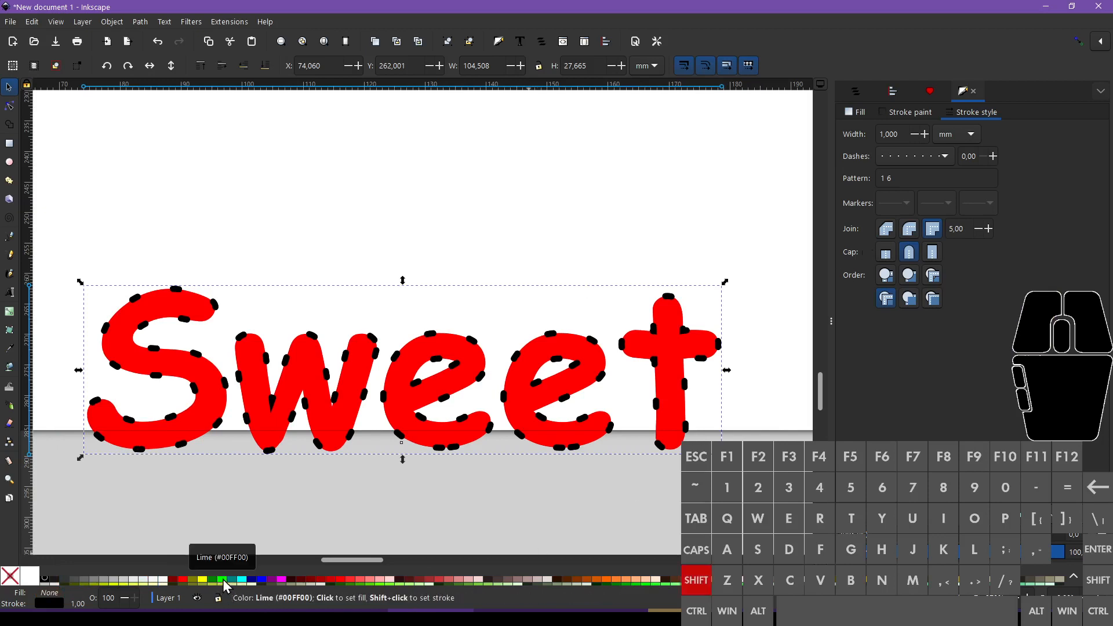
shift+click(225, 581)
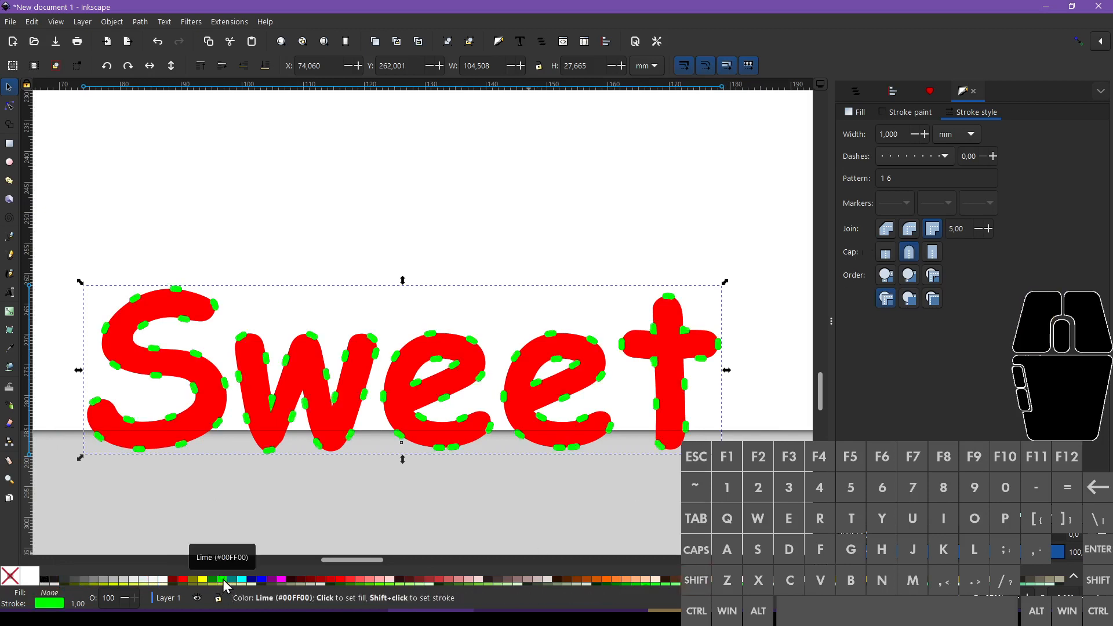
Step: Try moving the lime-dashed copy away from the letters, and undo the move
ctrl+scroll(316, 330, up, 7)
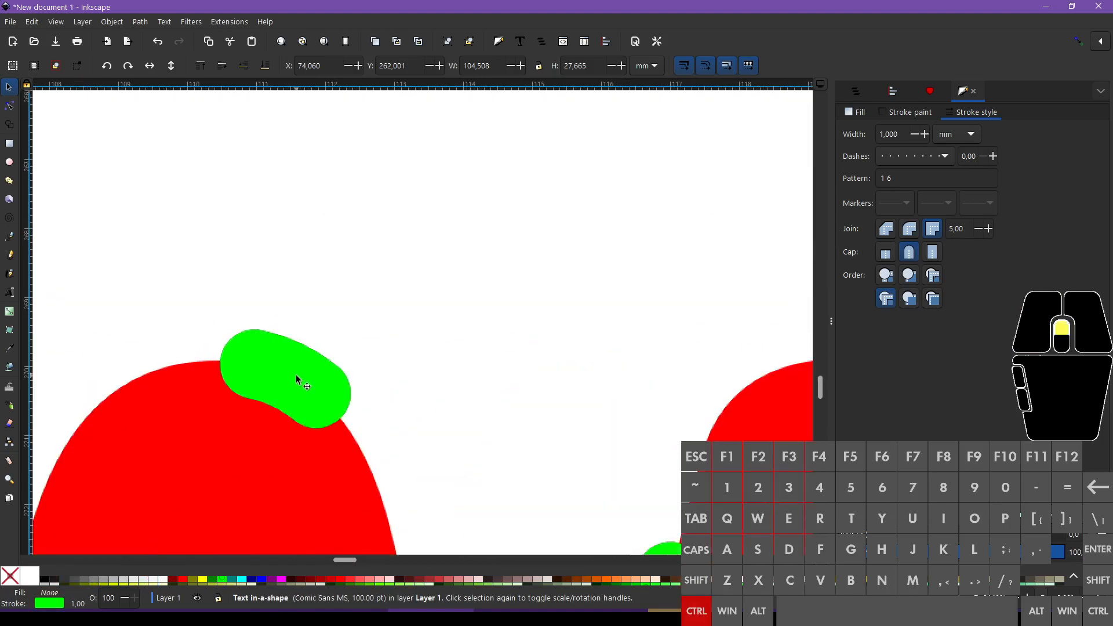
drag(273, 378, 450, 456)
key(ctrl+z)
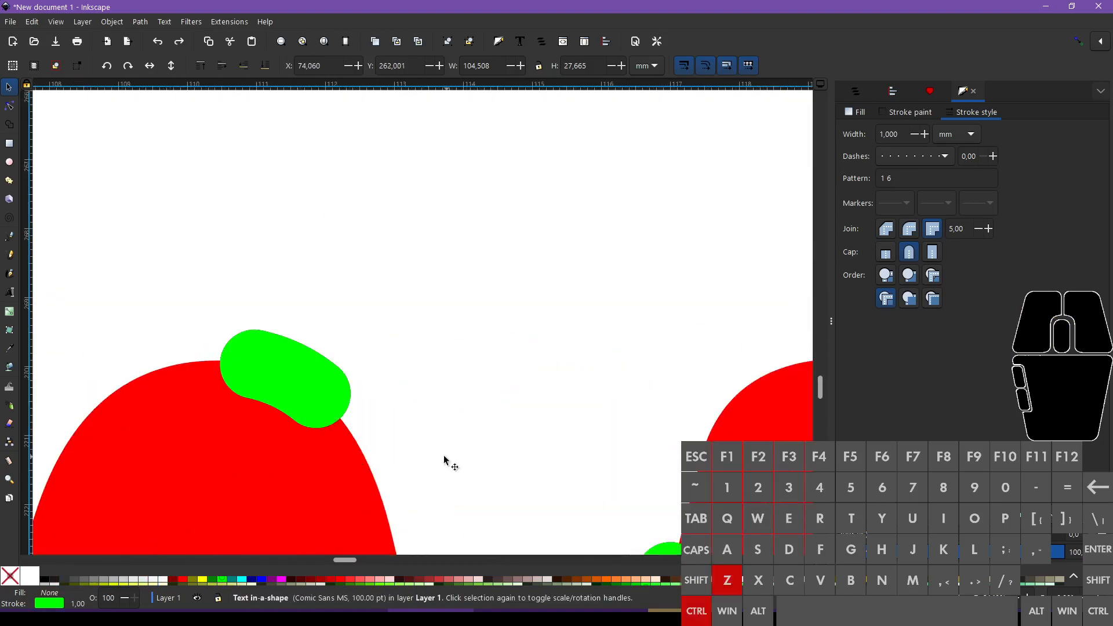
ctrl+scroll(334, 408, down, 8)
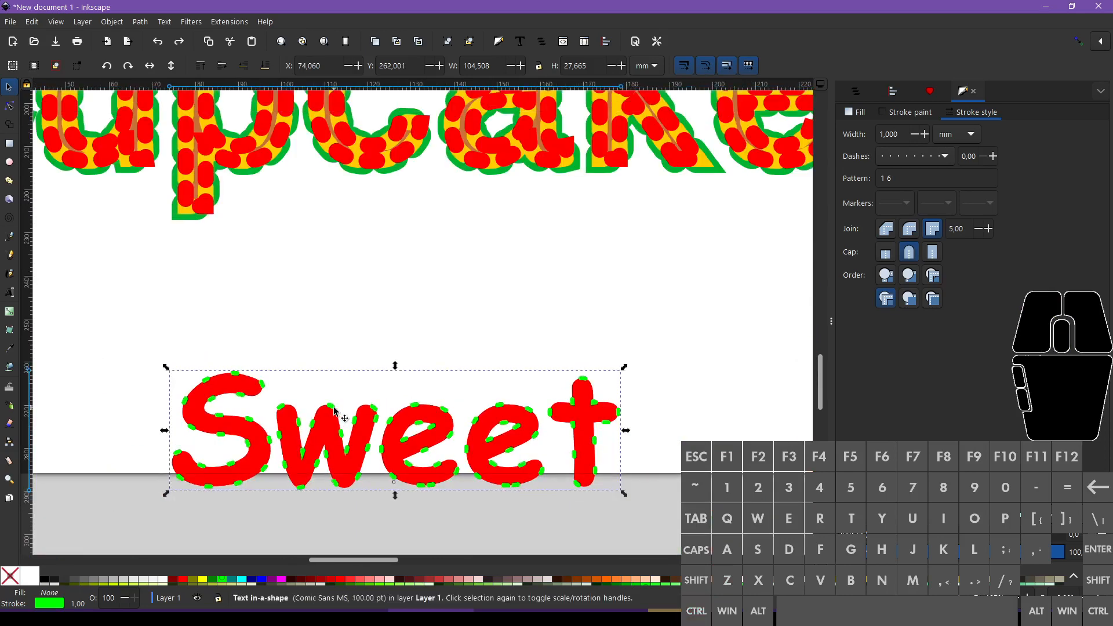
Step: Set the lime copy's dash pattern offset to 2.10 so its dashes fall beside the black ones
click(993, 154)
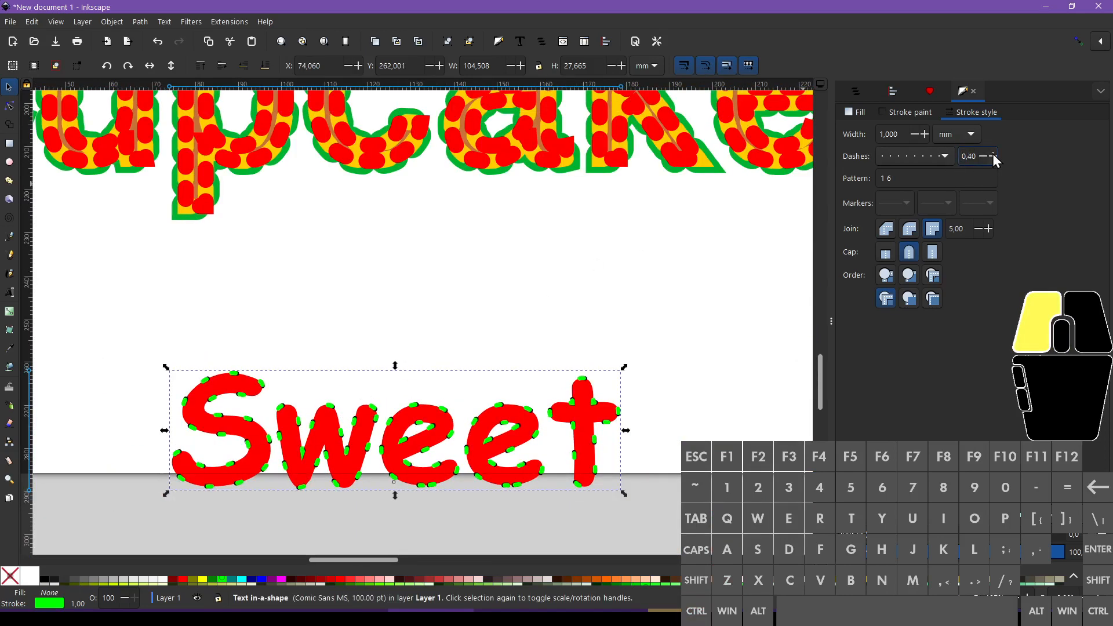
click(993, 155)
click(993, 154)
click(992, 154)
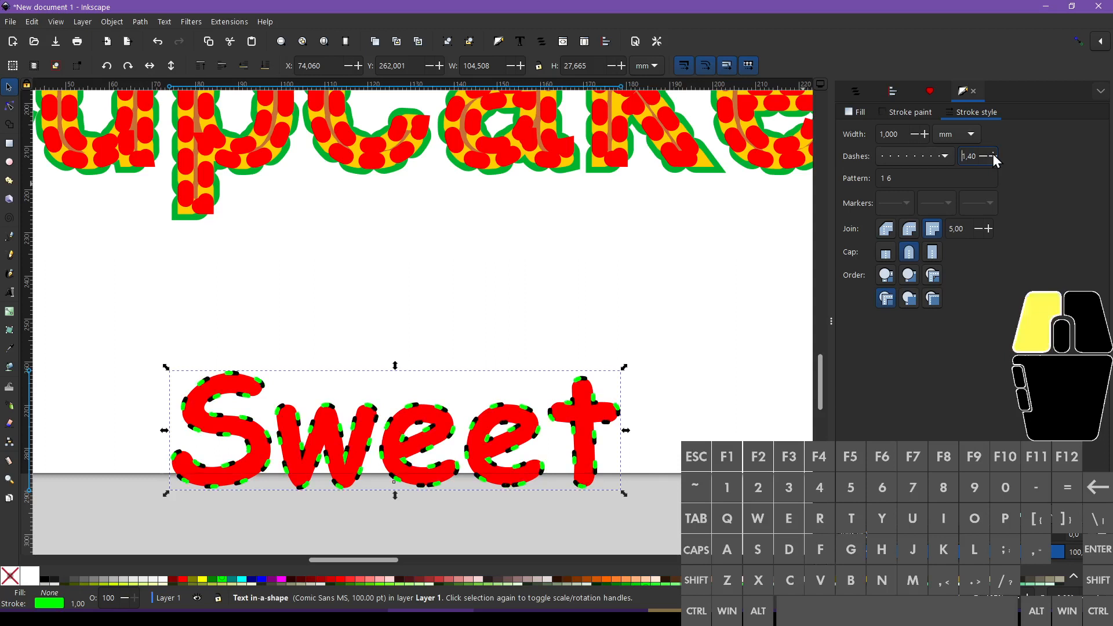
click(993, 154)
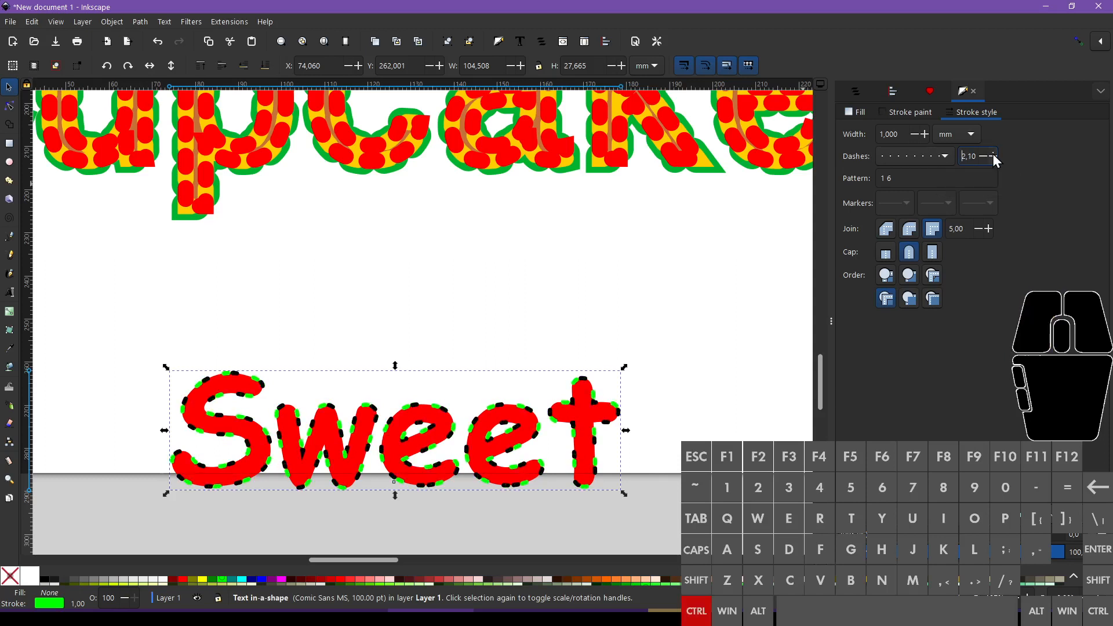
Step: Duplicate the lime-dashed outline as a cyan one with a dash pattern offset of 5.10
key(ctrl+d)
click(992, 155)
click(993, 153)
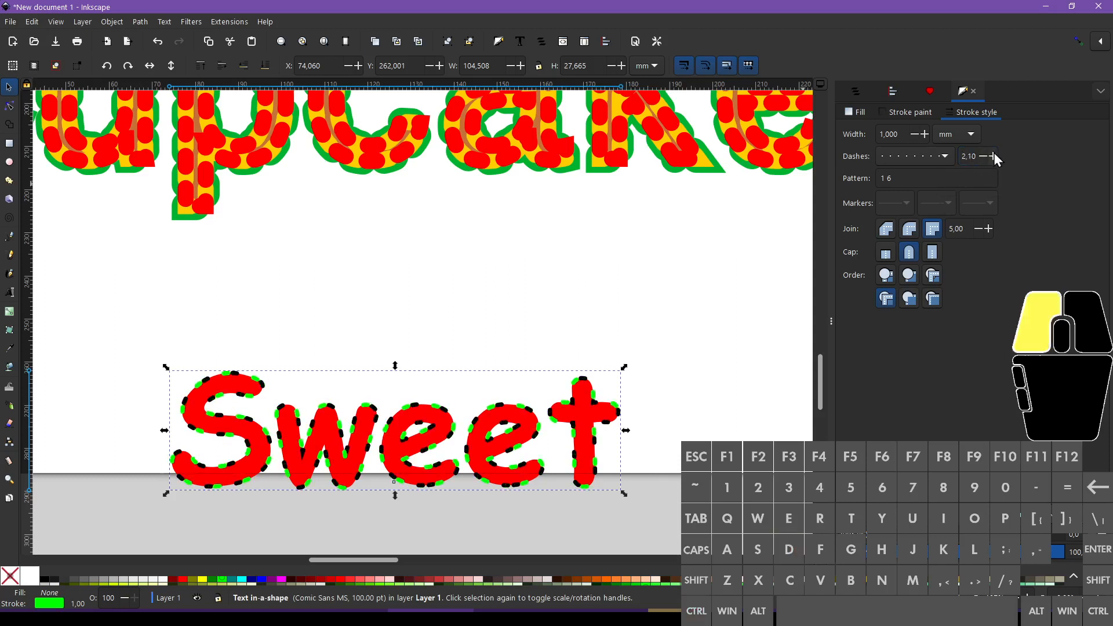
click(993, 154)
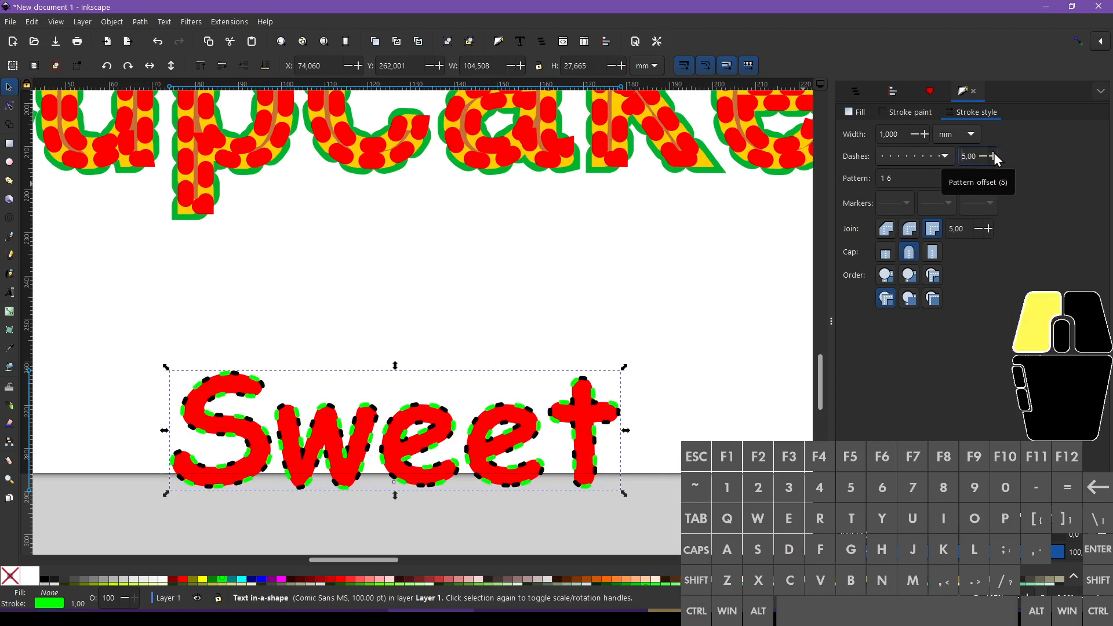
click(982, 155)
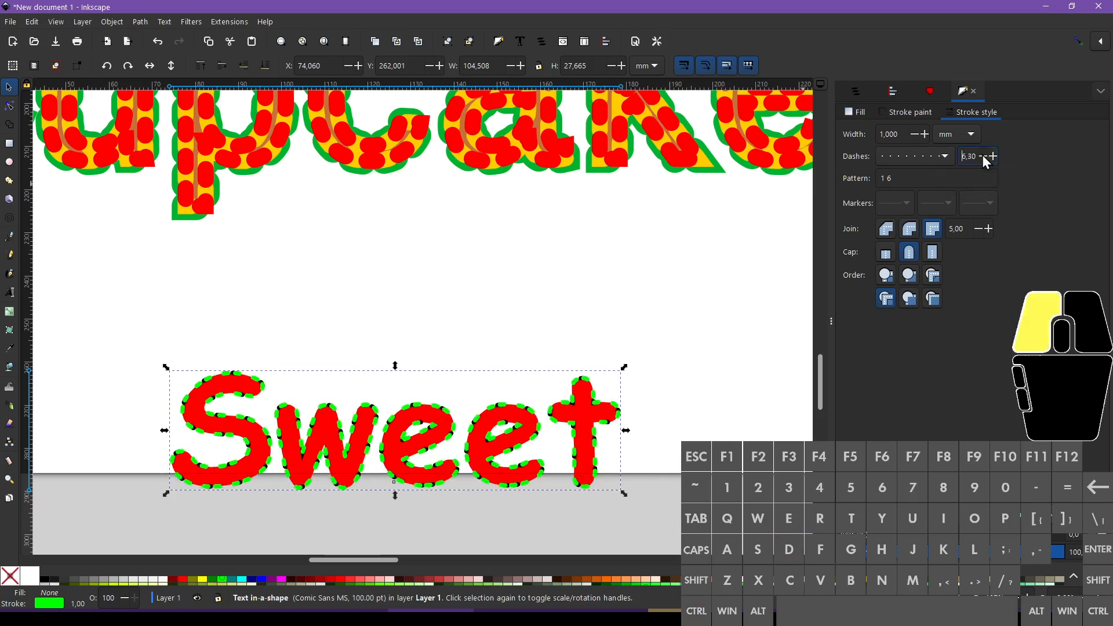
click(982, 155)
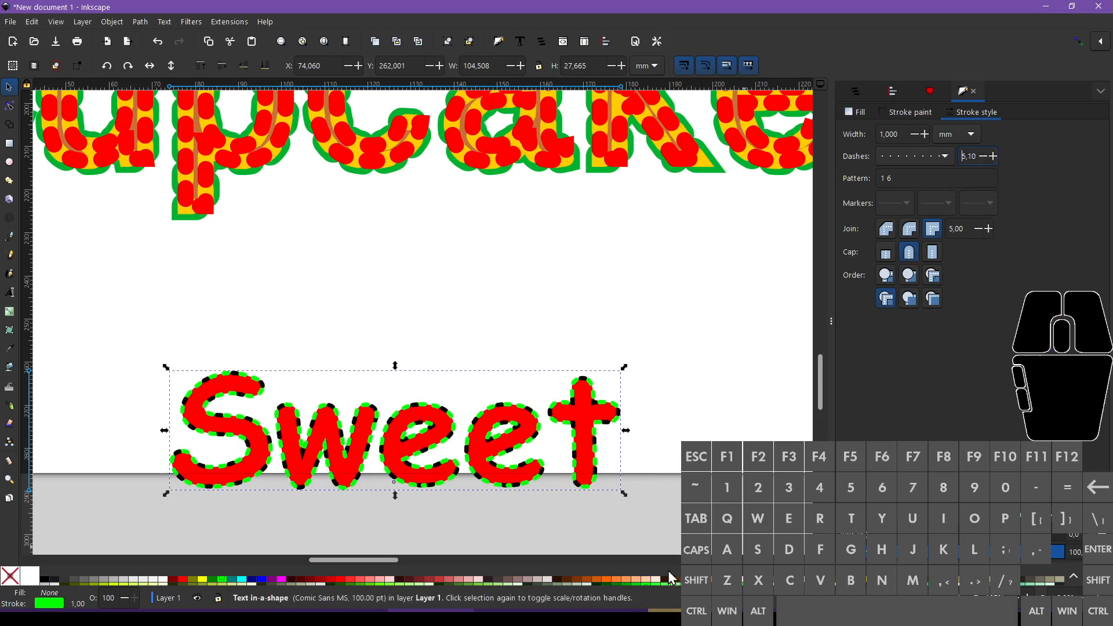
shift+click(252, 578)
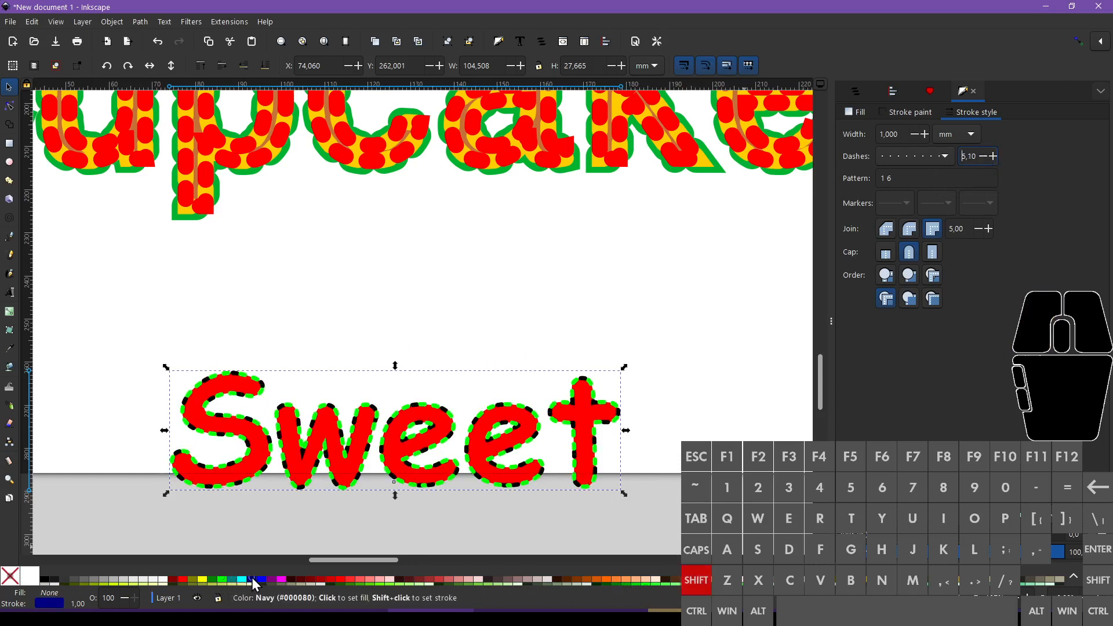
shift+click(240, 580)
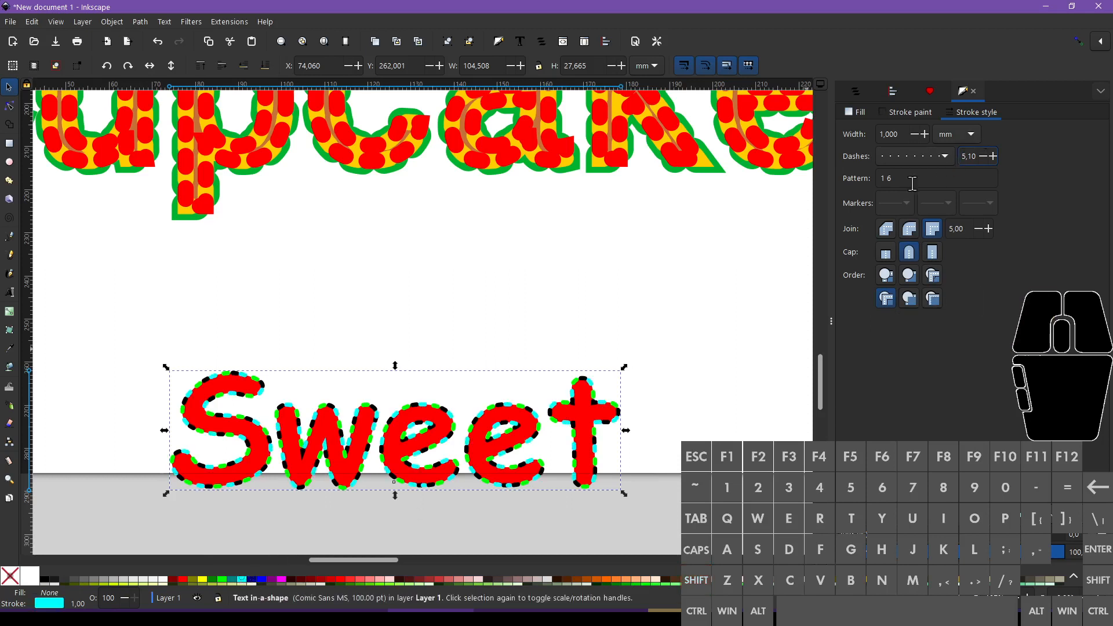
Step: Duplicate the cyan-dashed outline and set the new copy's dash pattern offset to 10.30
key(ctrl+d)
click(995, 159)
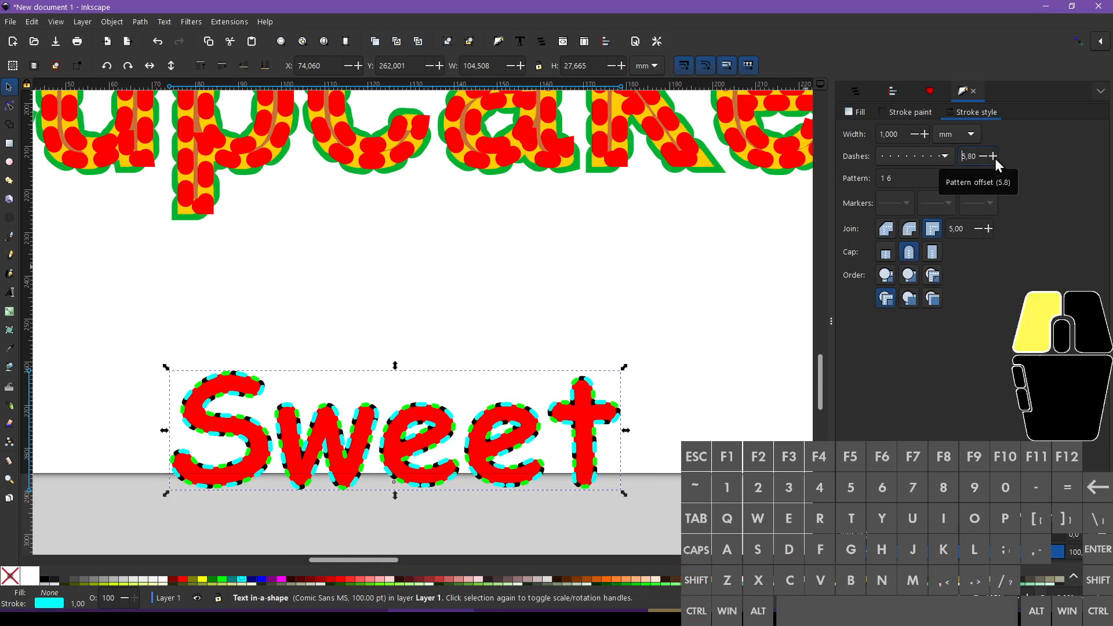
click(995, 159)
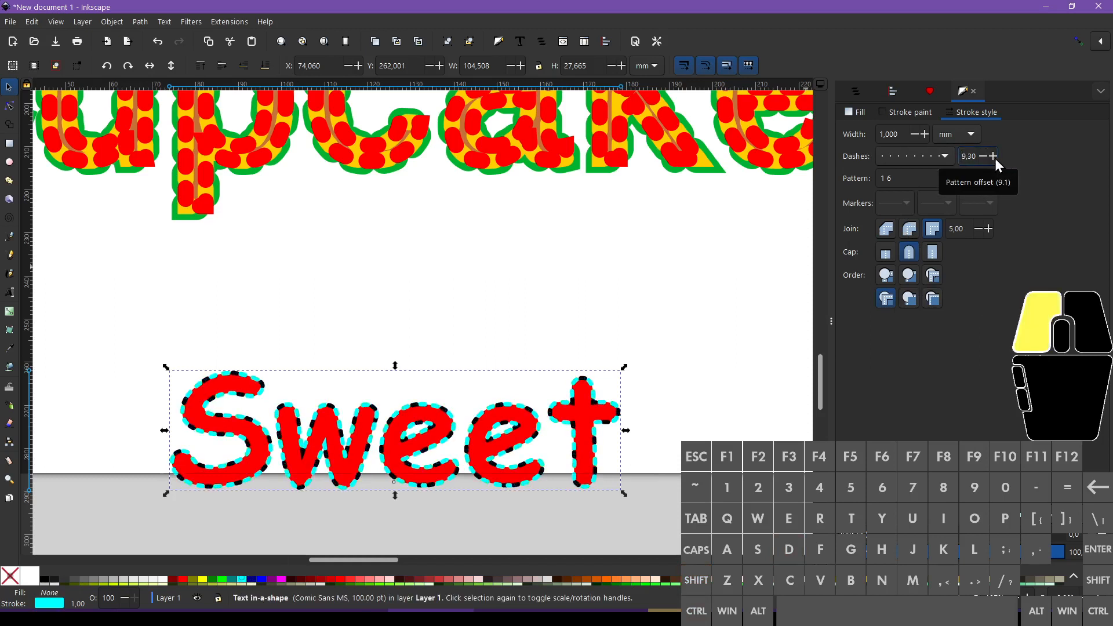
click(995, 158)
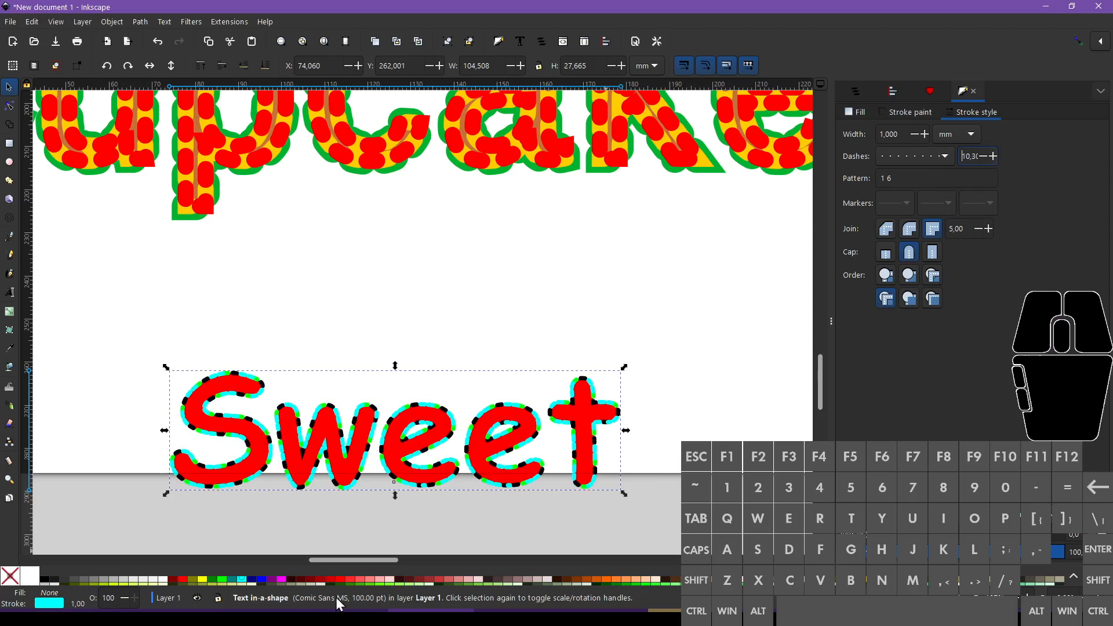
Step: Recolour the stroke of the newest dashed outline copy to magenta
scroll(342, 580, down, 5)
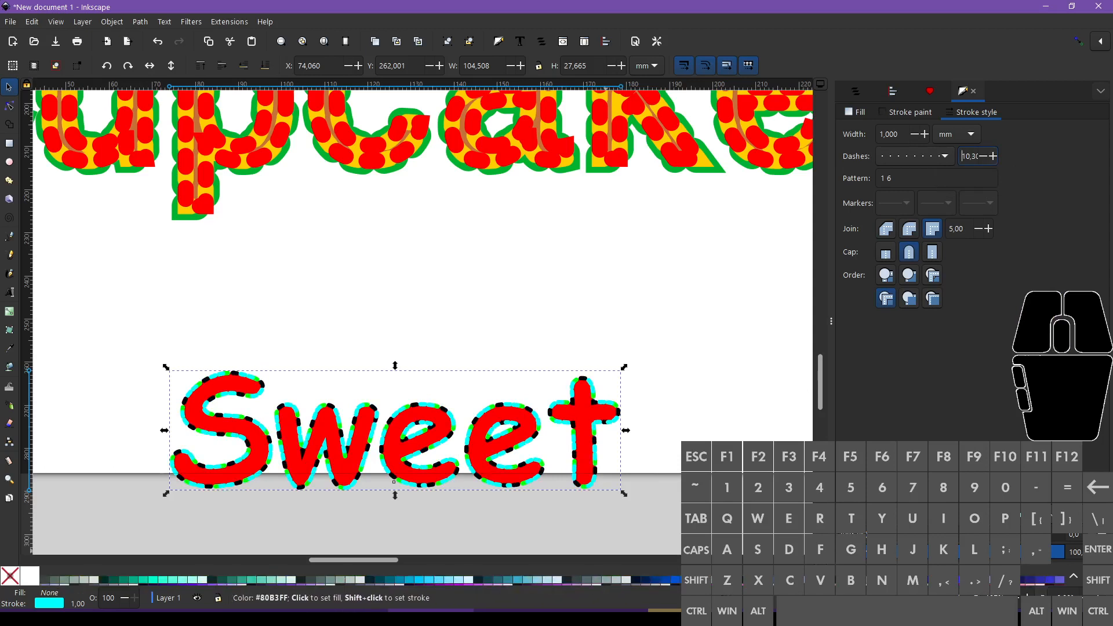
key(shift)
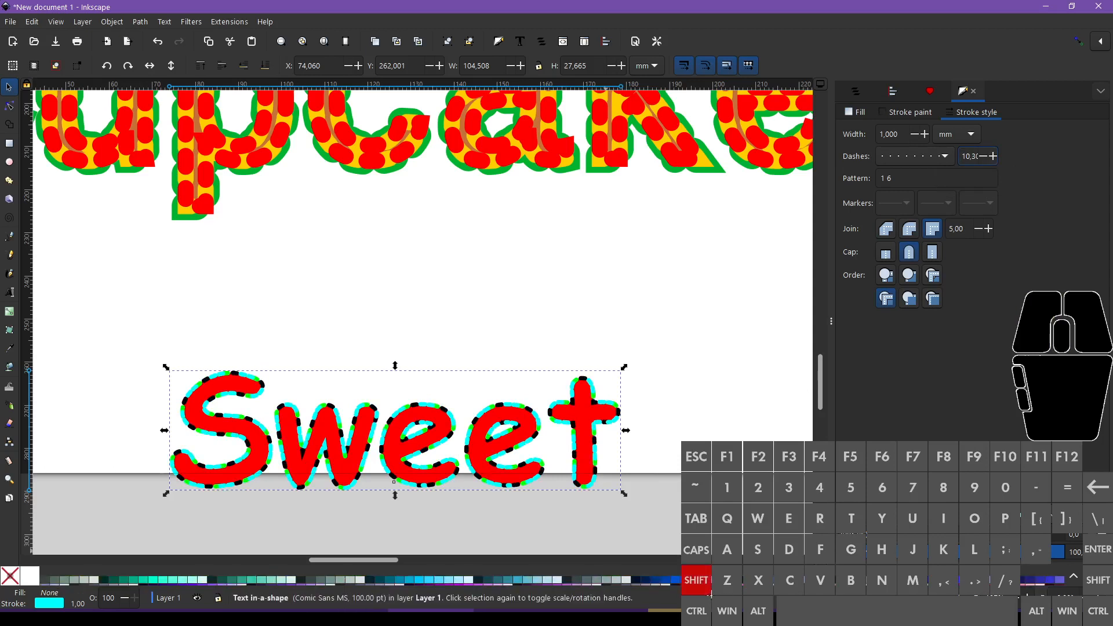
shift+click(342, 580)
scroll(342, 580, down, 4)
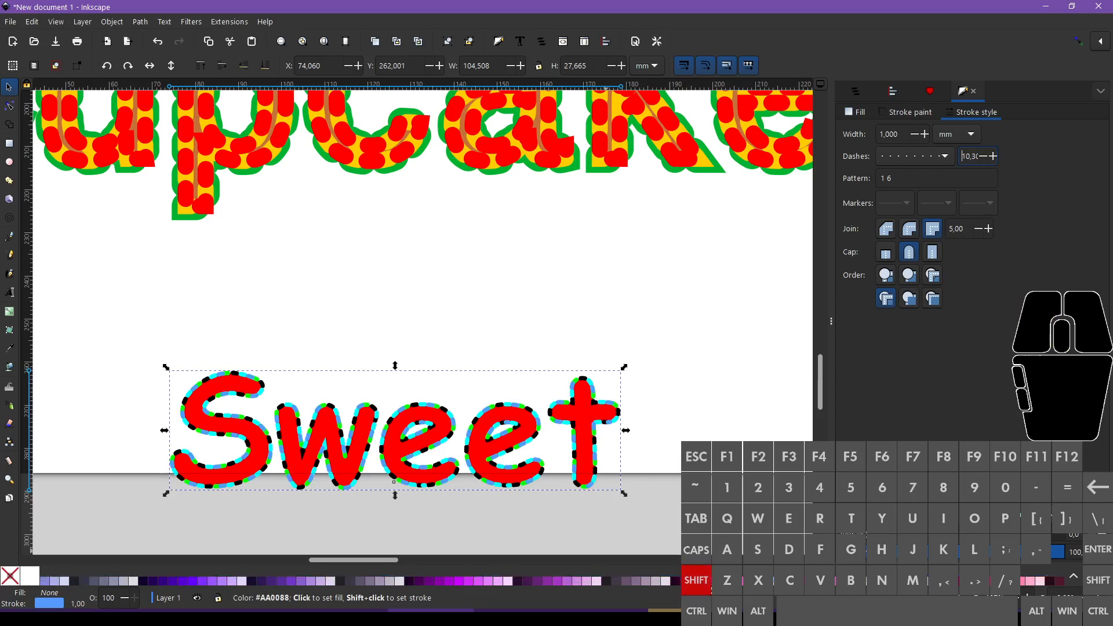
shift+click(342, 580)
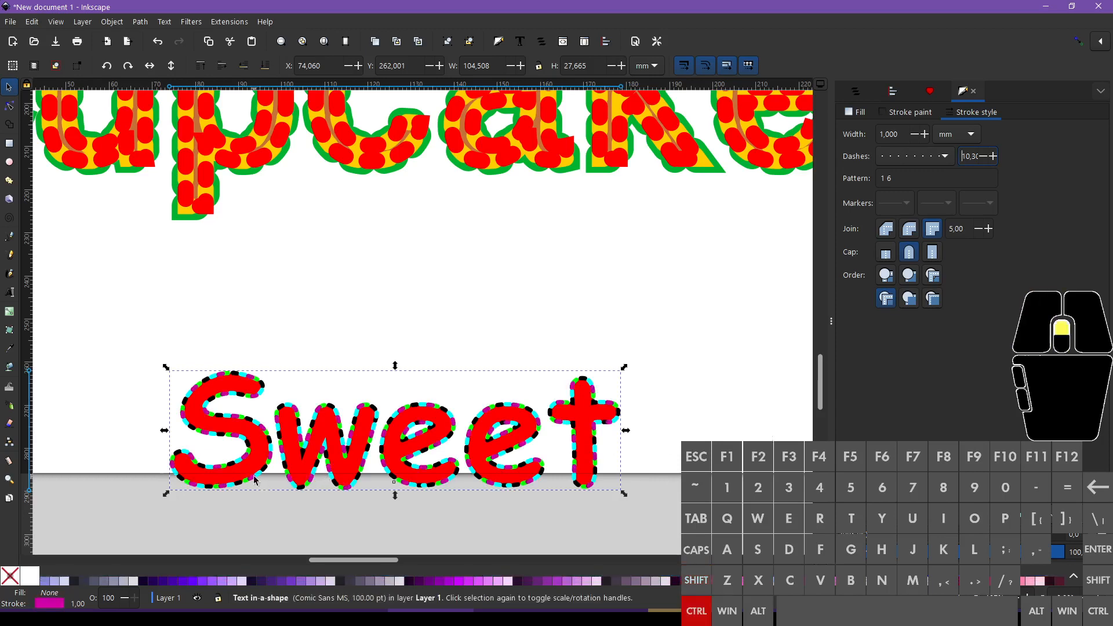
Step: Shift the Cupcakes sample slightly and ungroup it
scroll(254, 479, up, 2)
scroll(630, 352, down, 3)
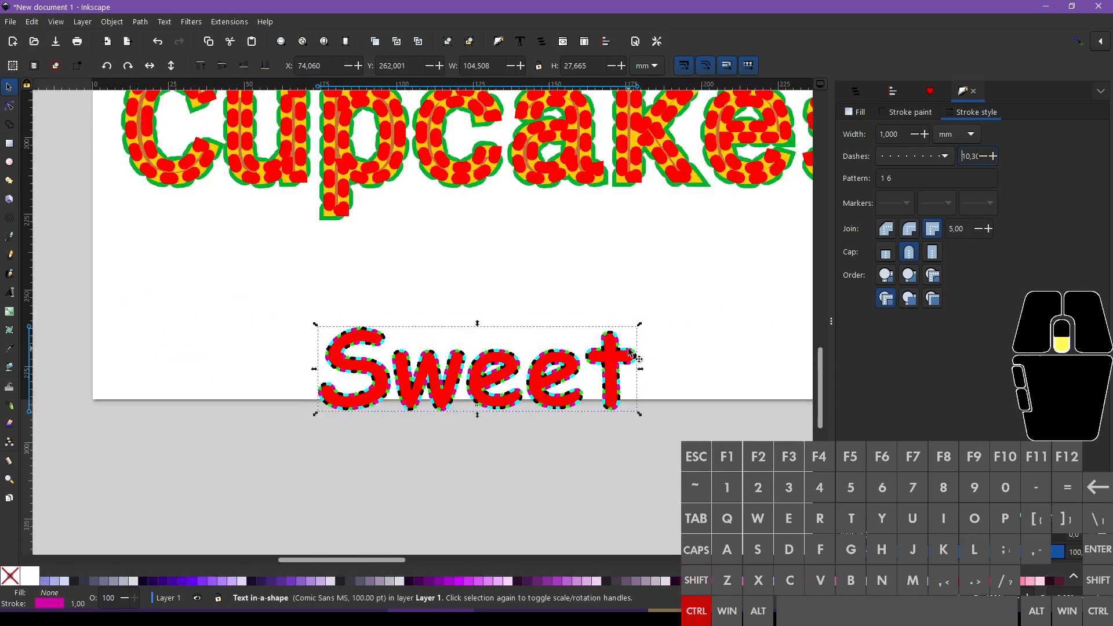
scroll(649, 388, down, 2)
scroll(662, 400, up, 2)
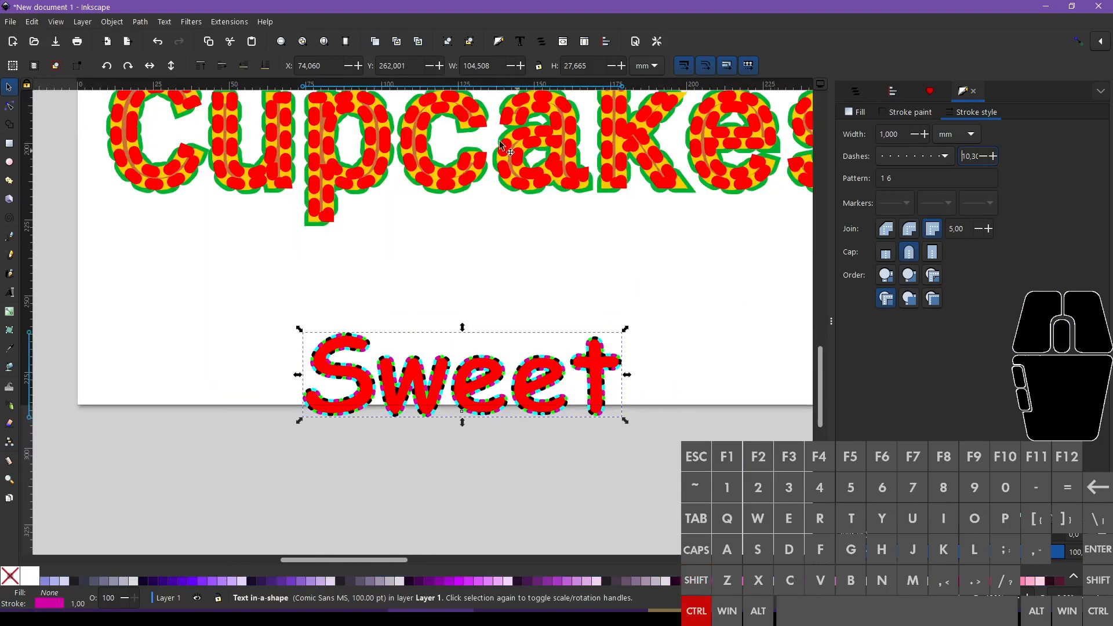
scroll(461, 273, up, 2)
scroll(451, 311, up, 3)
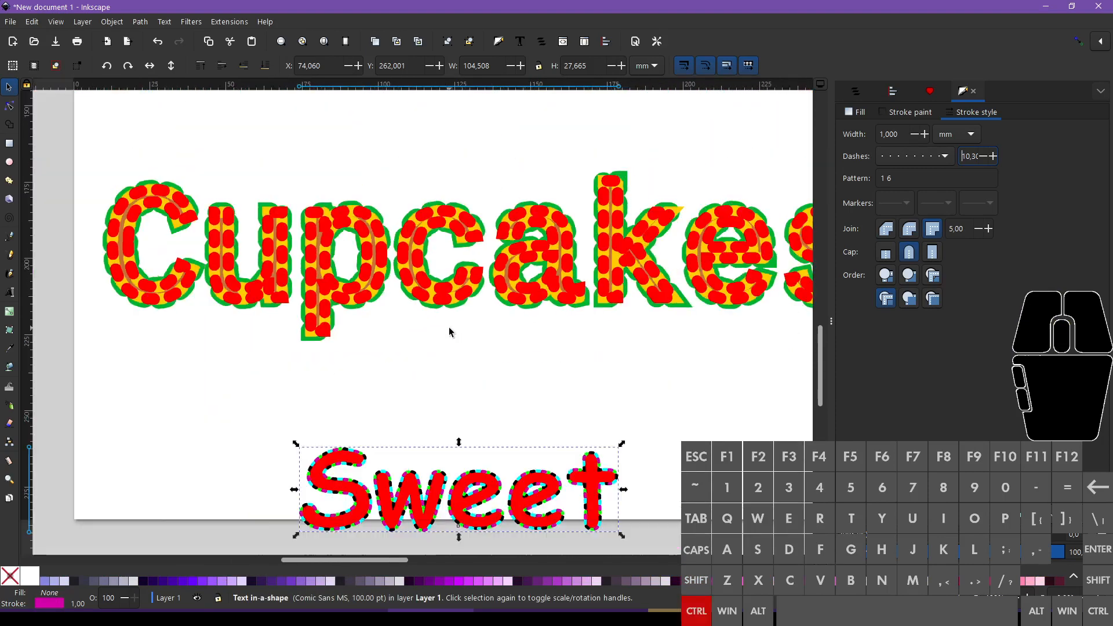
drag(323, 315, 326, 346)
key(ctrl+shift+g)
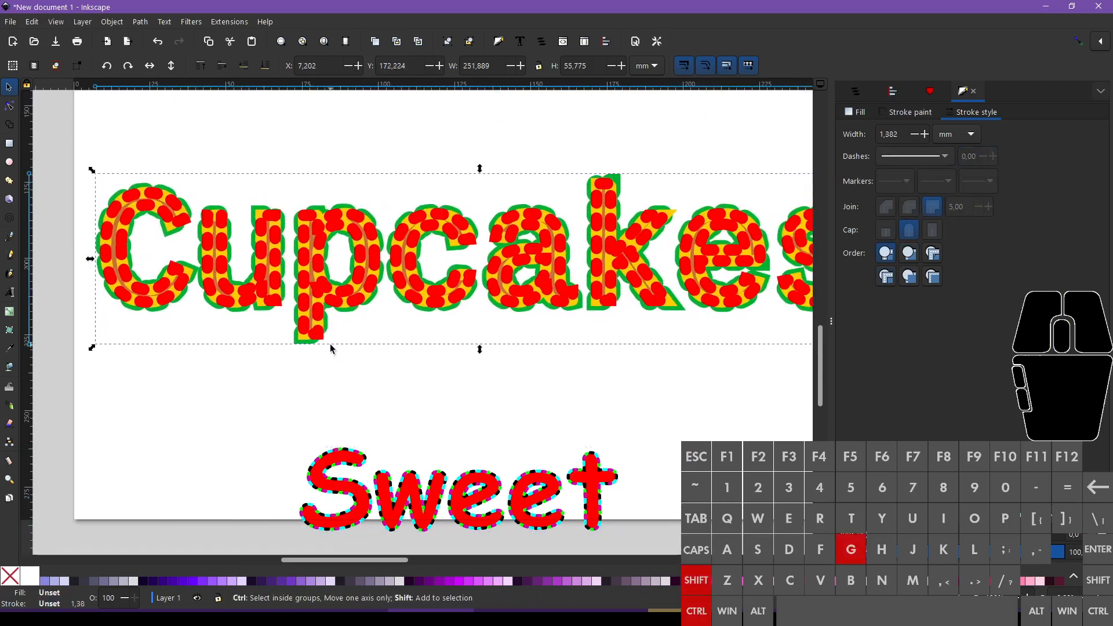
Step: Pull the Cupcakes sample's layers apart, with the yellow-dashed one above, the green one in between and the red-dashed one below
click(376, 398)
click(305, 336)
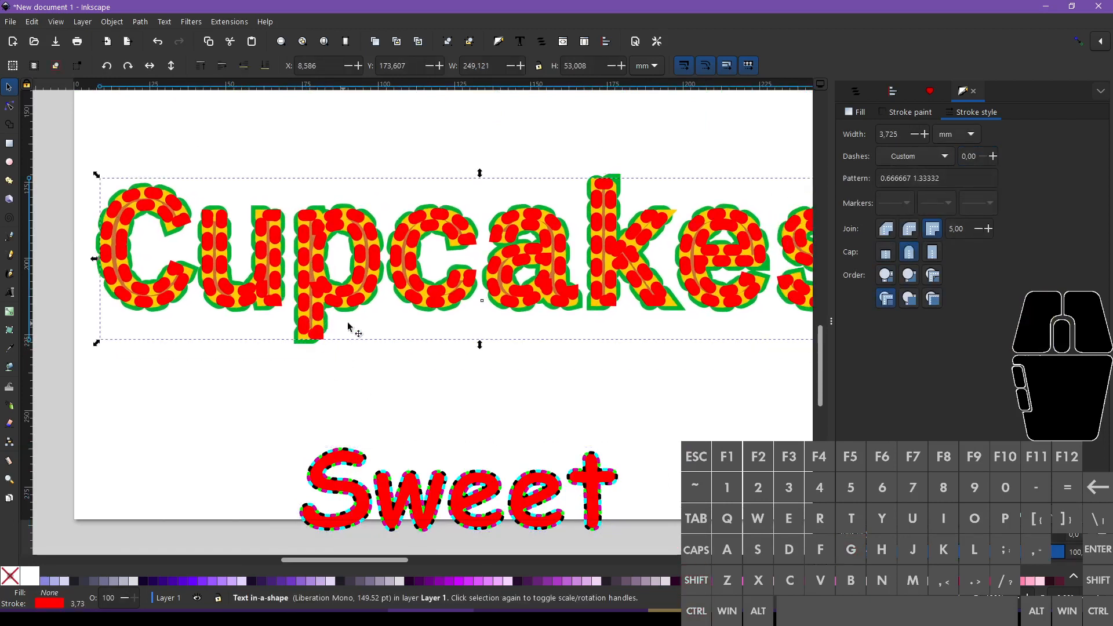
drag(341, 318, 364, 385)
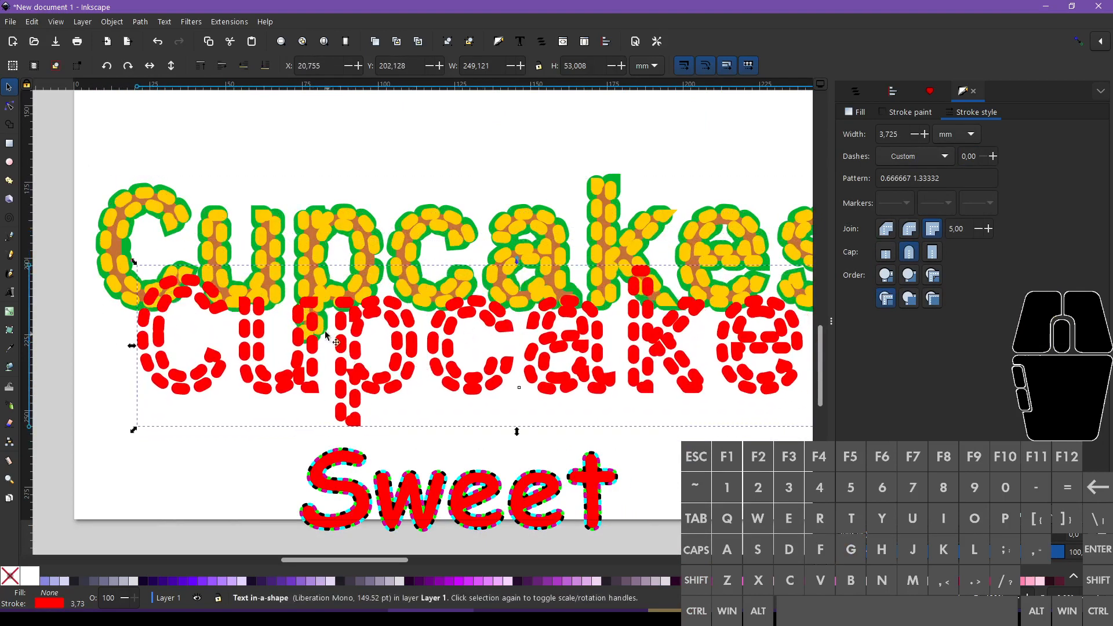
mouse_move(314, 280)
mouse_down()
mouse_move(330, 249)
mouse_move(325, 299)
mouse_up()
drag(318, 219, 314, 124)
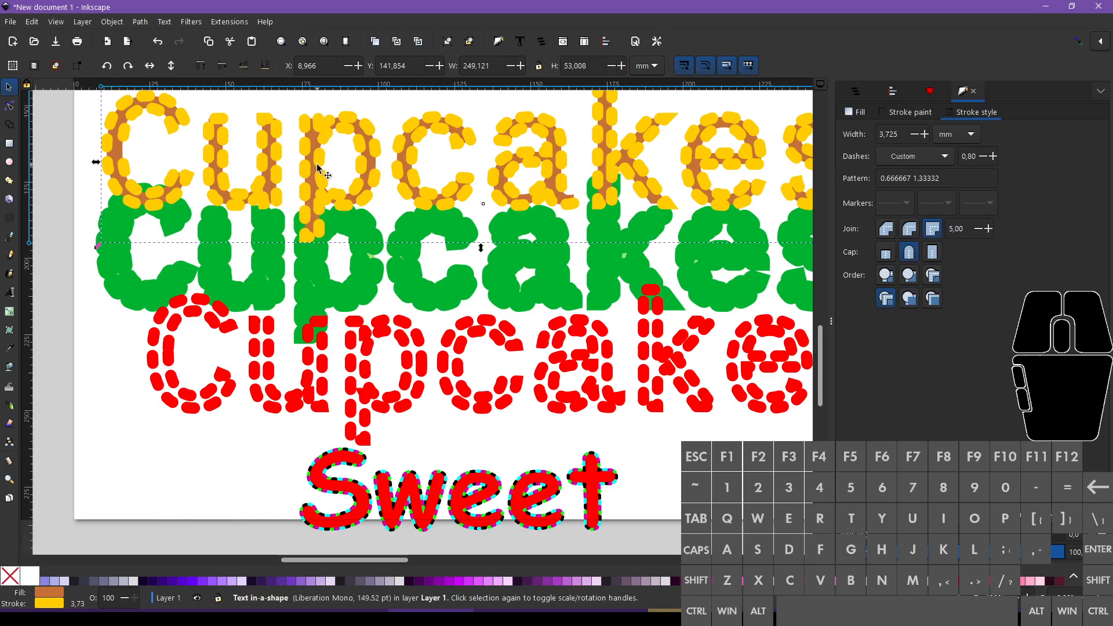
drag(316, 278, 266, 318)
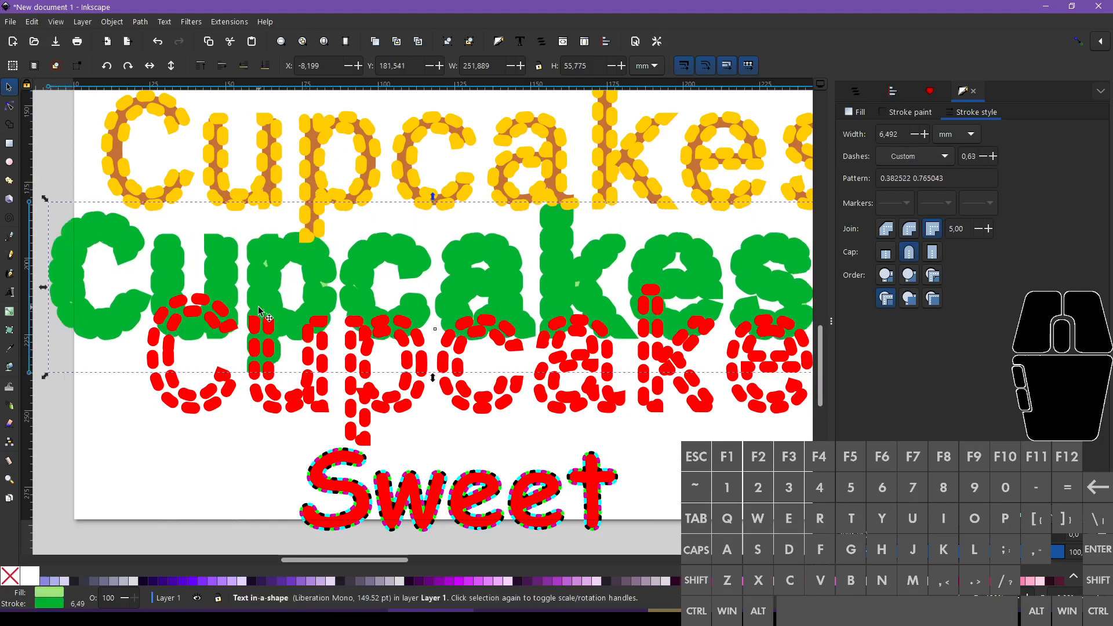
drag(256, 332, 329, 296)
Step: Create a wide flowed-text frame over the empty area above the samples and enter MATIX
scroll(389, 299, down, 4)
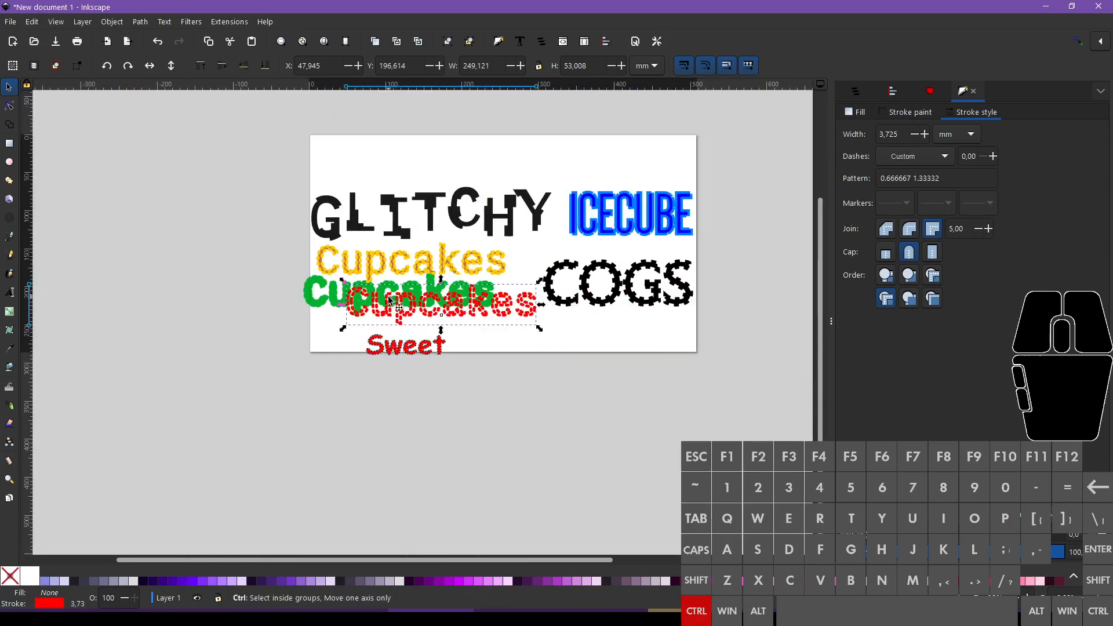
scroll(523, 350, up, 1)
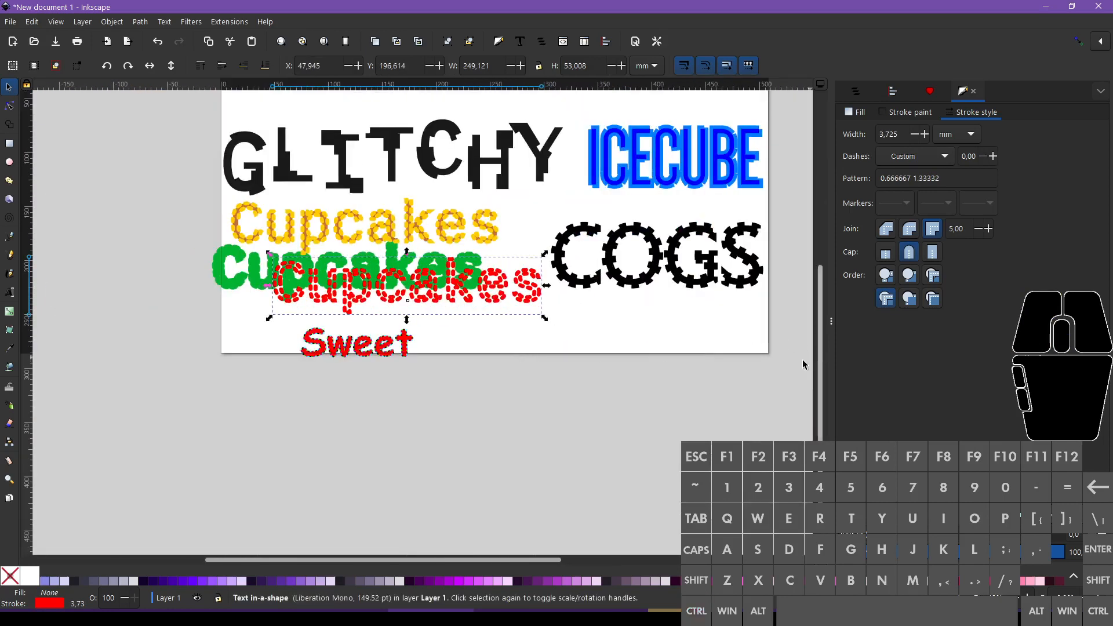
scroll(360, 220, up, 6)
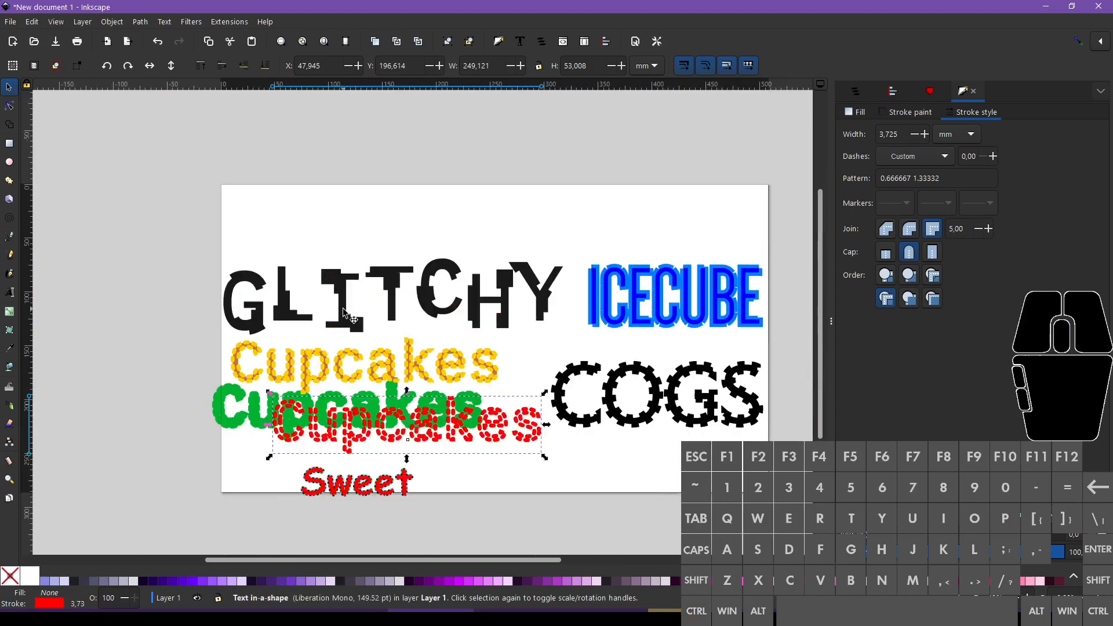
click(345, 312)
click(448, 222)
click(10, 291)
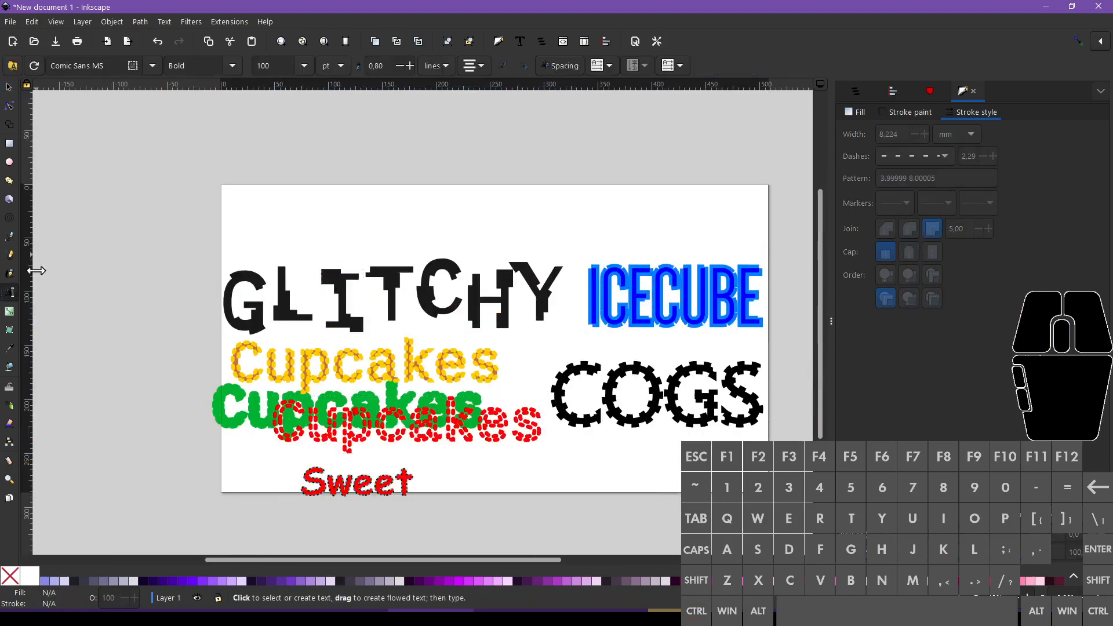
mouse_move(152, 110)
mouse_down()
mouse_move(243, 168)
mouse_move(686, 246)
mouse_up()
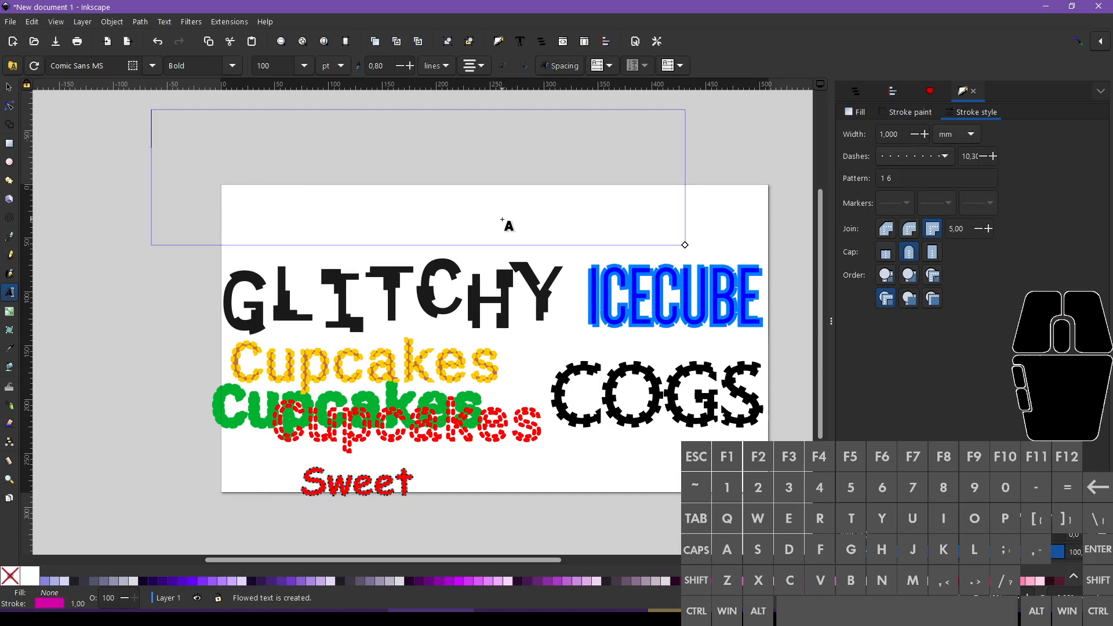
text(Hot)
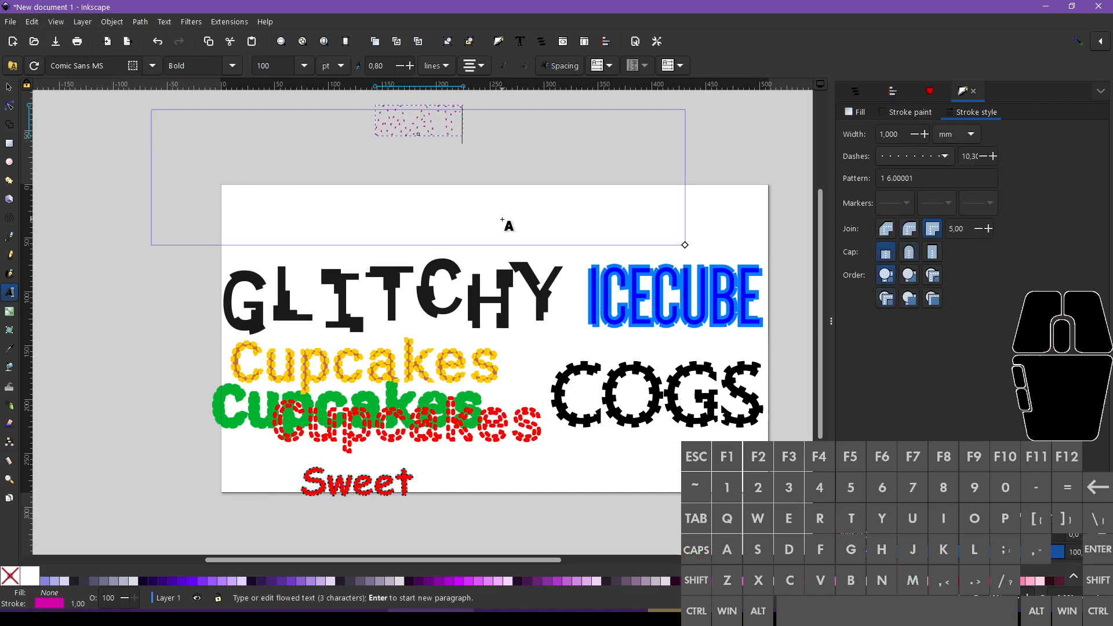
text(i)
Step: Select all of the new text and change its dotted stroke to a solid line
key(ctrl+a)
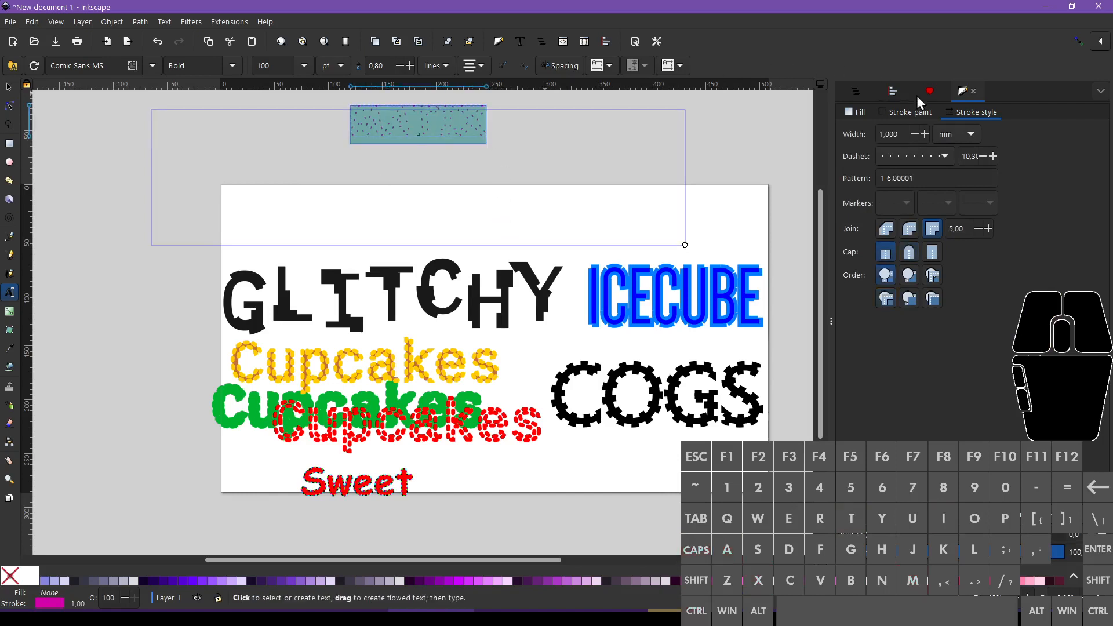
click(911, 156)
click(899, 169)
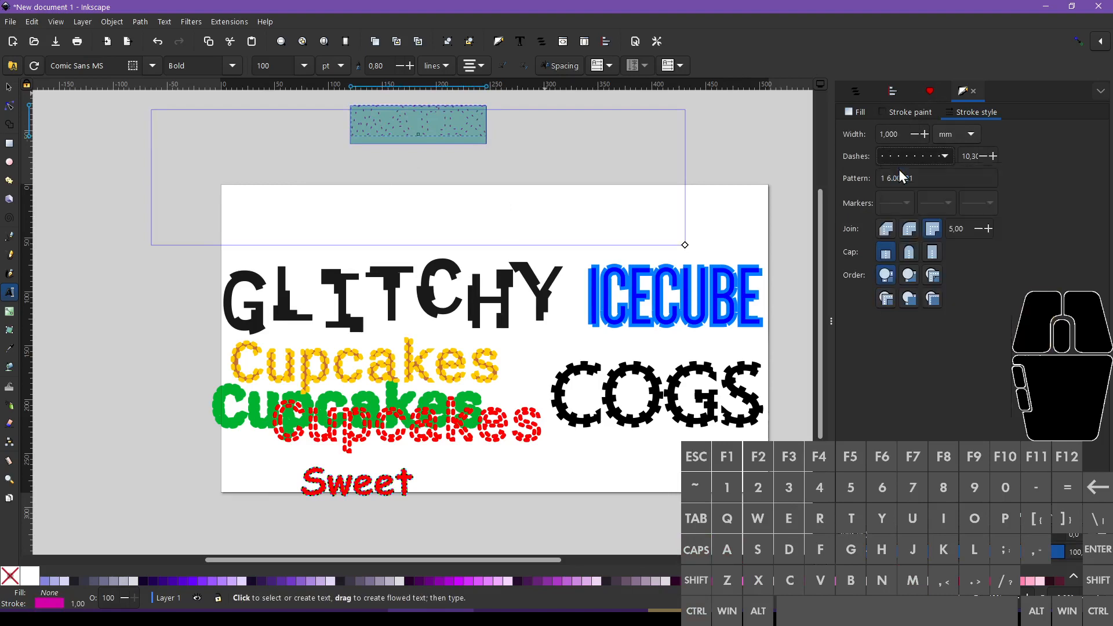
click(907, 113)
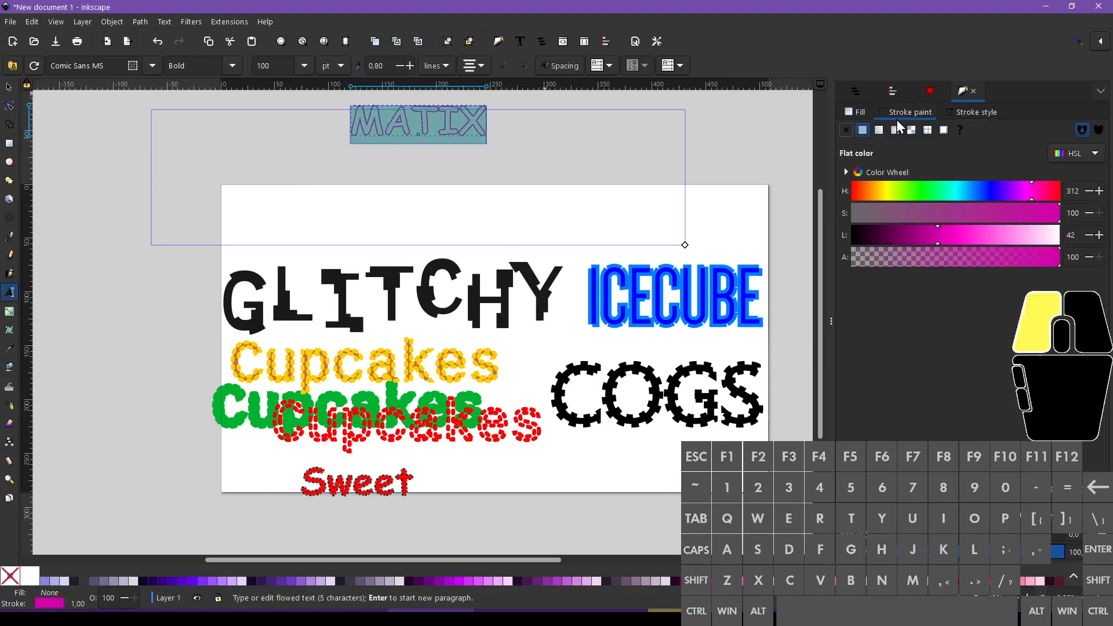
Step: Set the new text's font to Cascadia Mono and insert the missing R so the word reads MATRIX
click(151, 65)
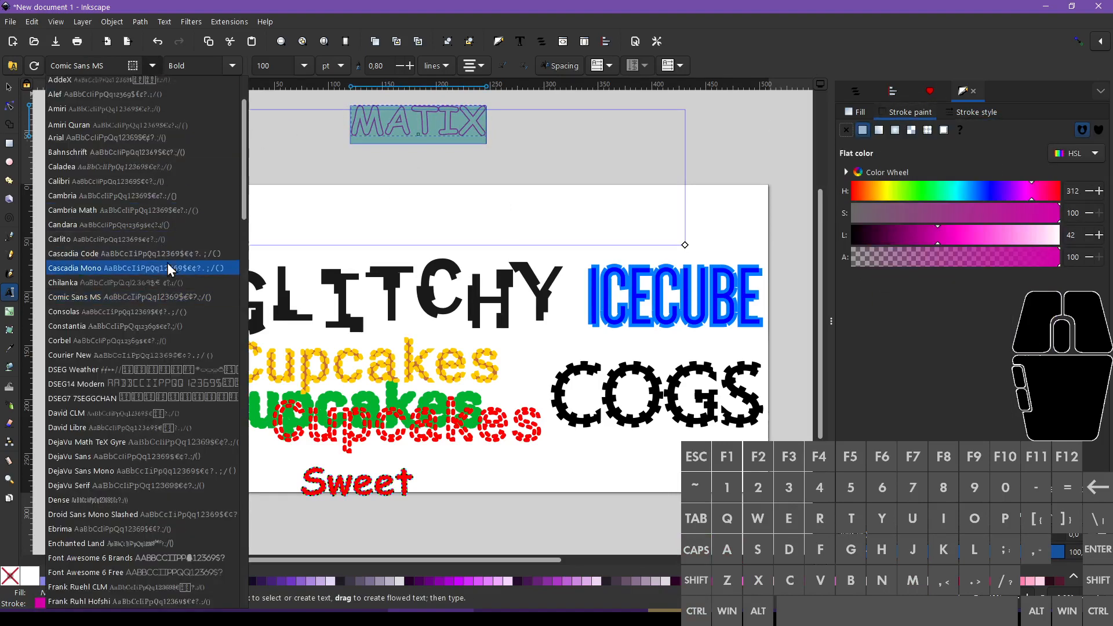
click(187, 269)
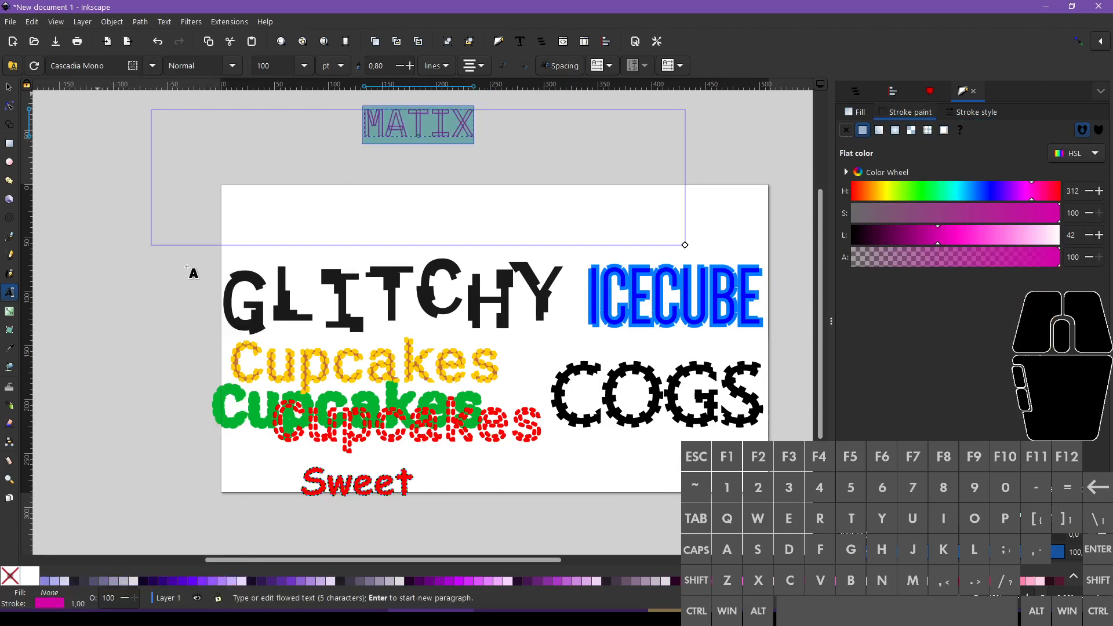
click(429, 137)
text(R)
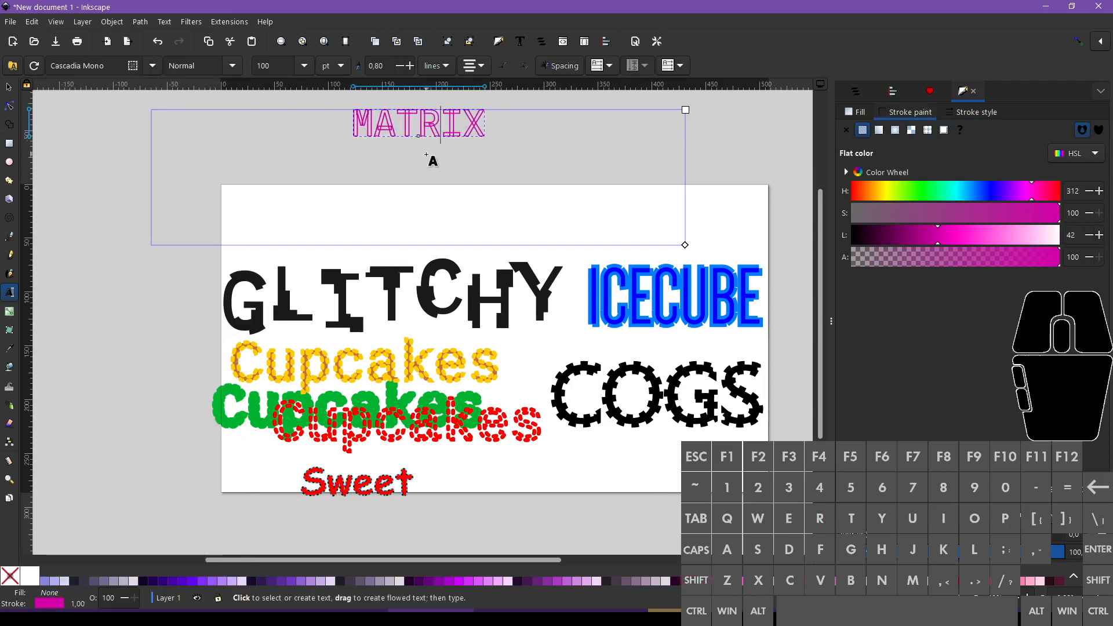
Step: Colour both the fill and the stroke of the MATRIX text dark purple #11002B
drag(365, 138, 525, 145)
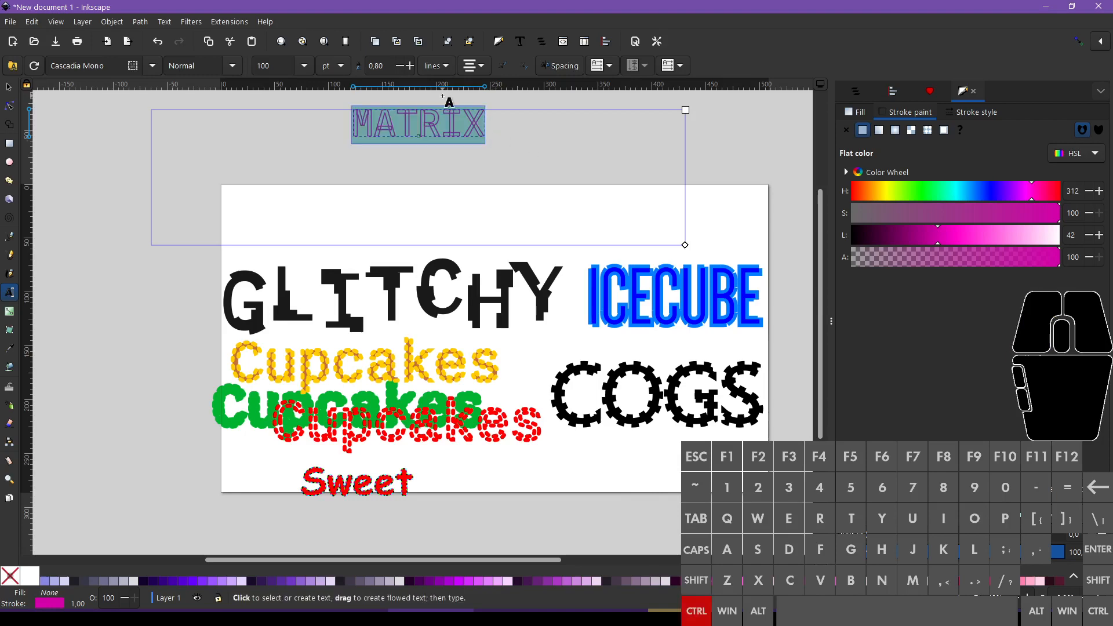
scroll(443, 143, up, 3)
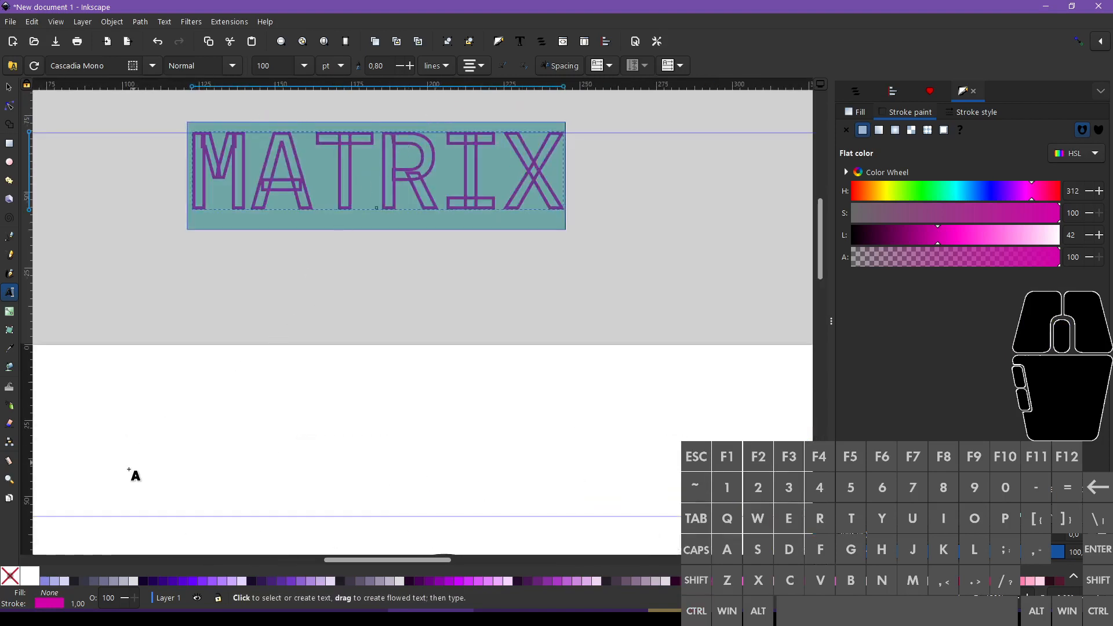
right_click(58, 603)
click(67, 591)
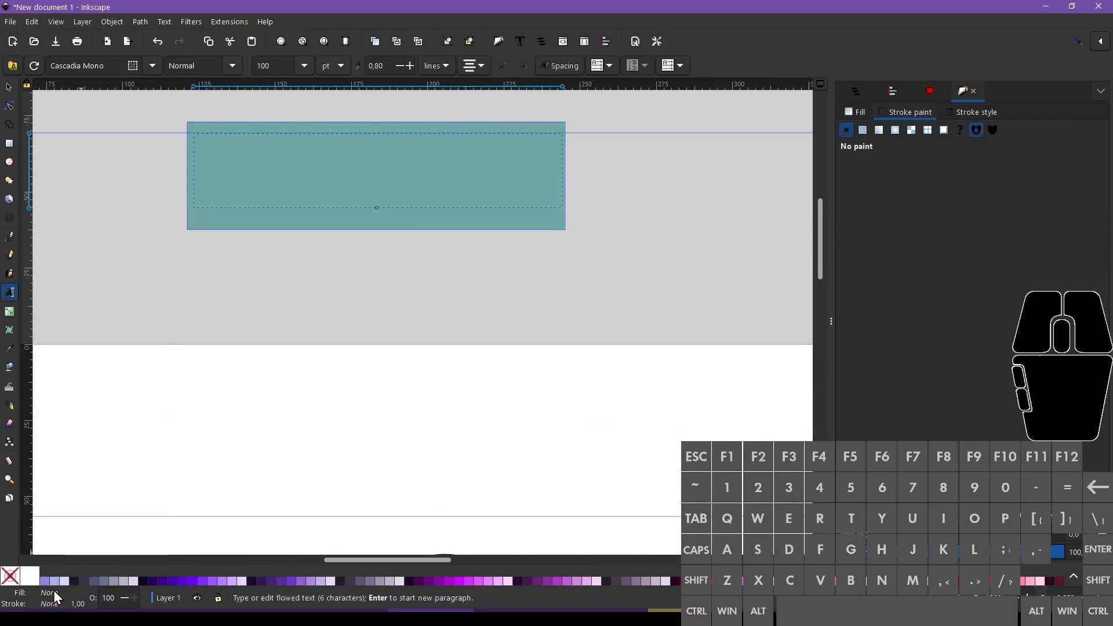
shift+click(142, 583)
click(143, 581)
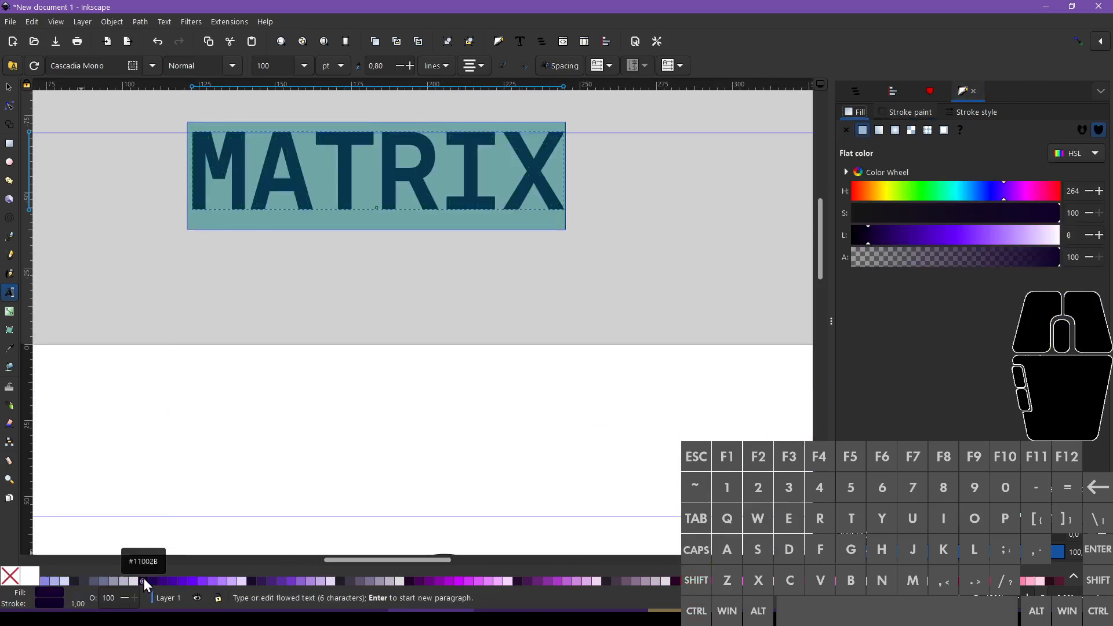
Step: Apply the dashed stroke pattern 8 4 to the whole MATRIX text
click(519, 197)
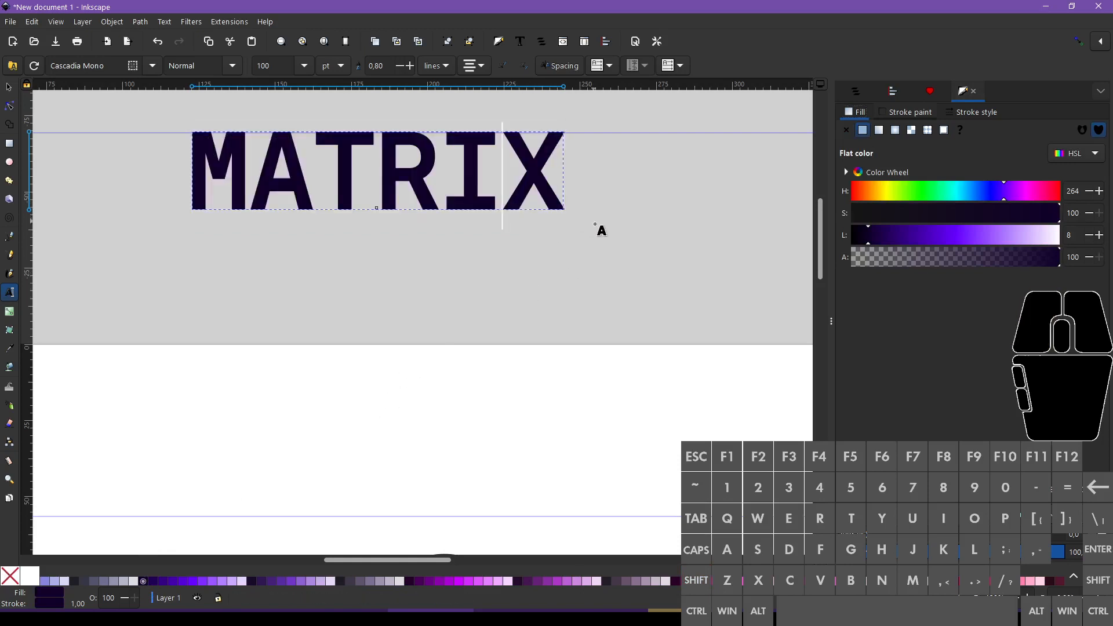
key(ctrl+a)
click(975, 112)
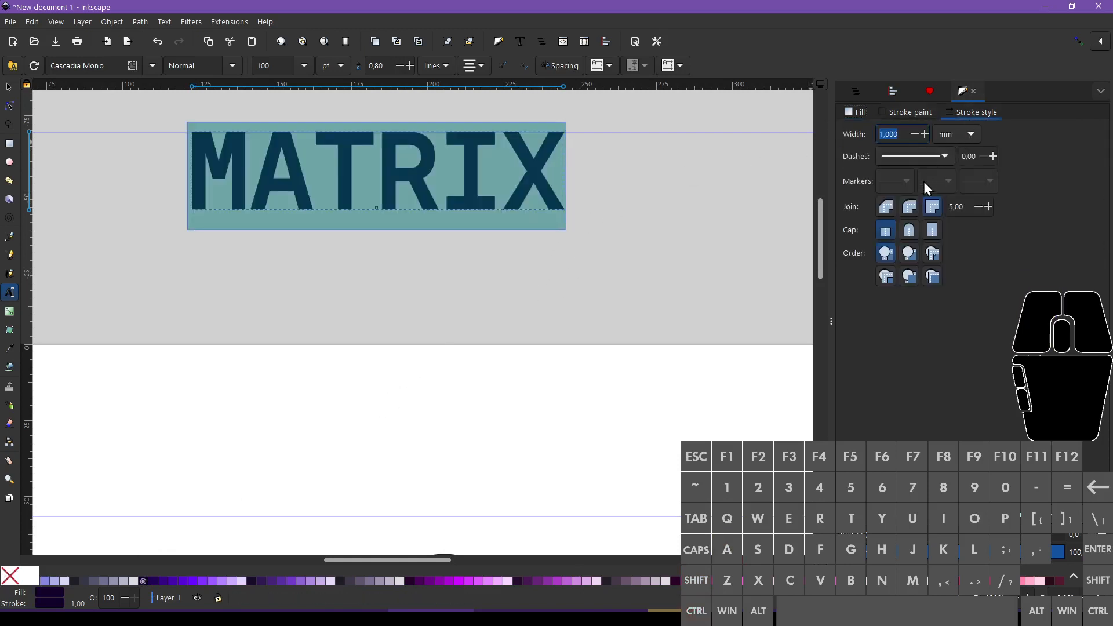
click(917, 156)
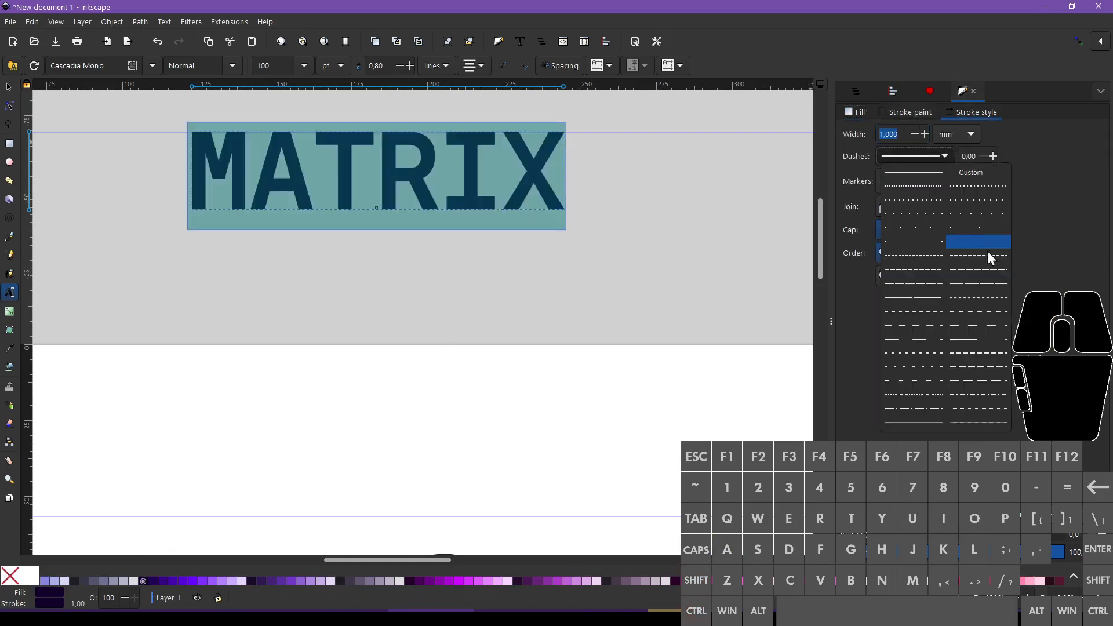
click(973, 384)
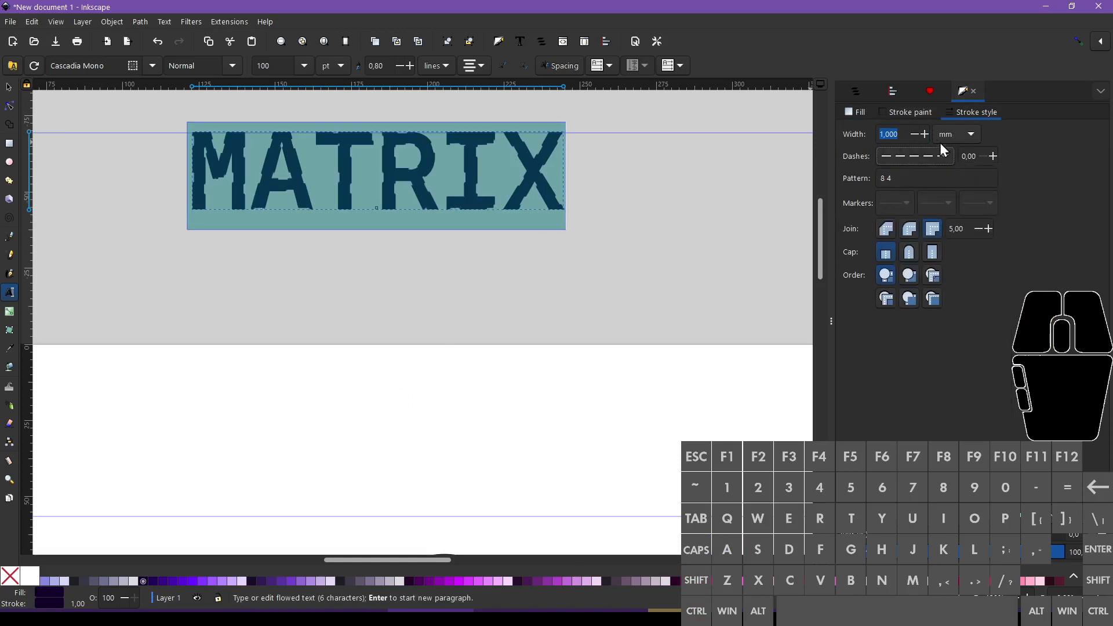
Step: Increase the MATRIX text's stroke width to 3 mm
click(926, 134)
click(925, 133)
click(925, 134)
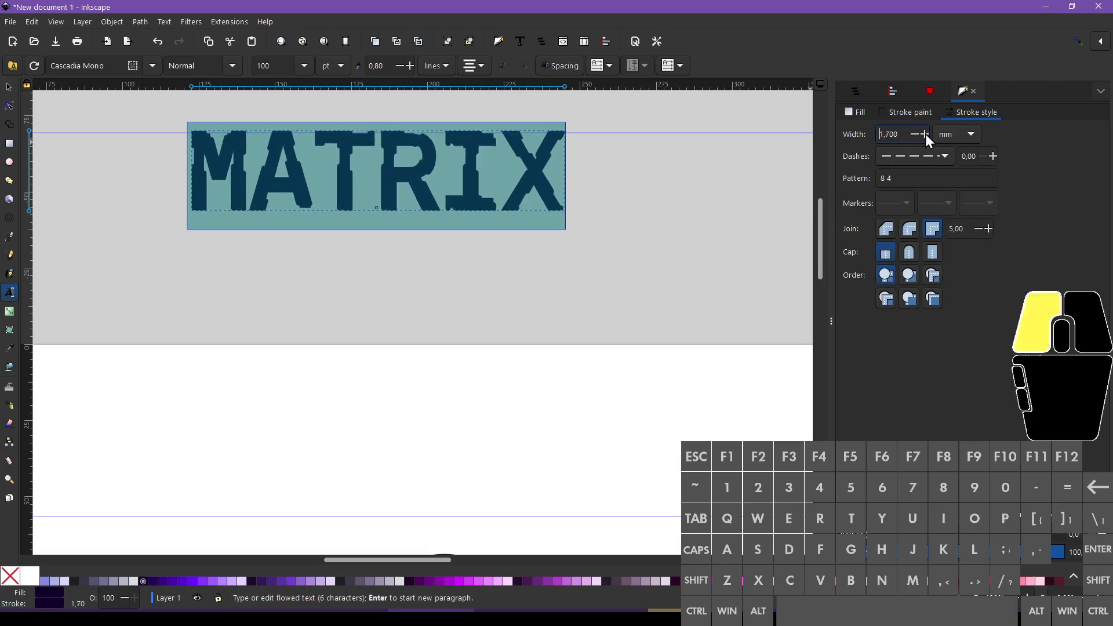
click(926, 134)
click(925, 134)
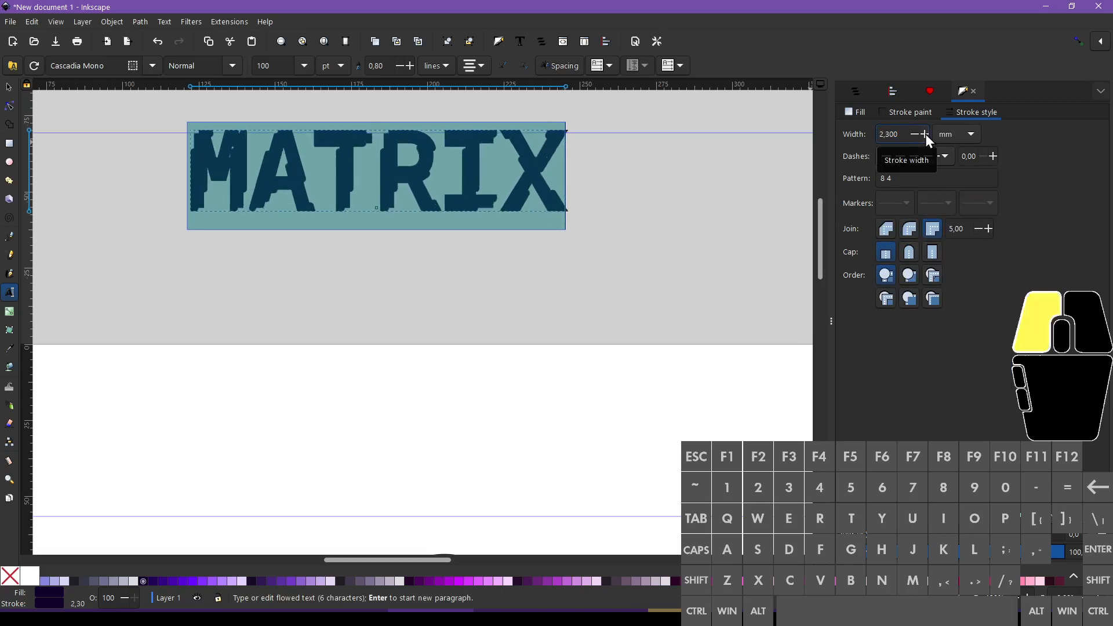
click(926, 134)
click(925, 134)
click(926, 134)
click(925, 134)
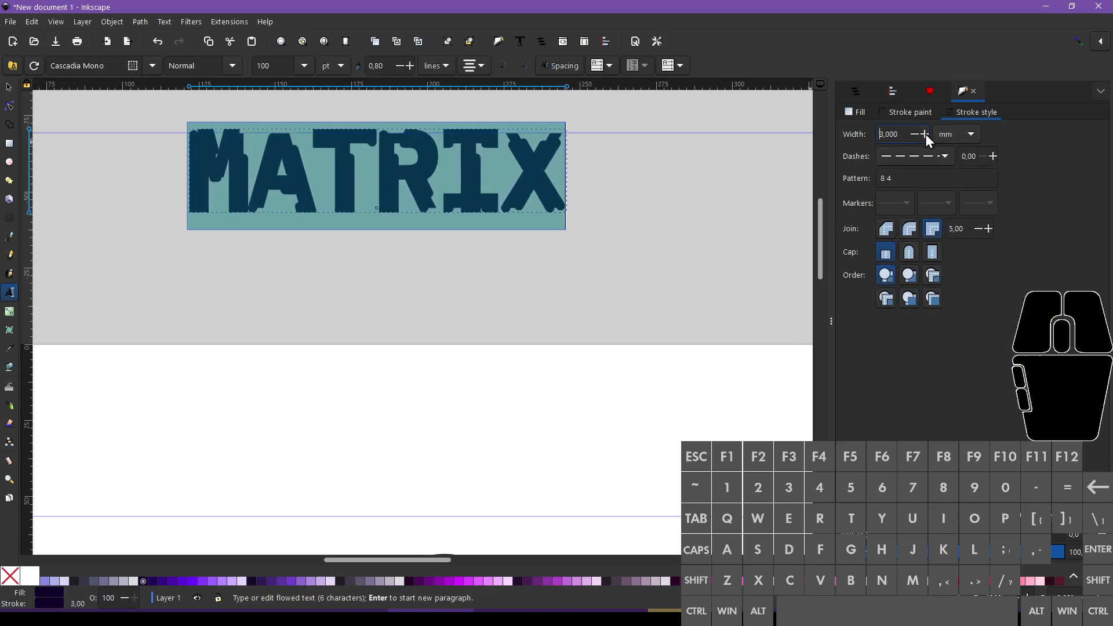
Step: Give the MATRIX text's dashes square caps and set its stroke width to 2 mm
click(930, 253)
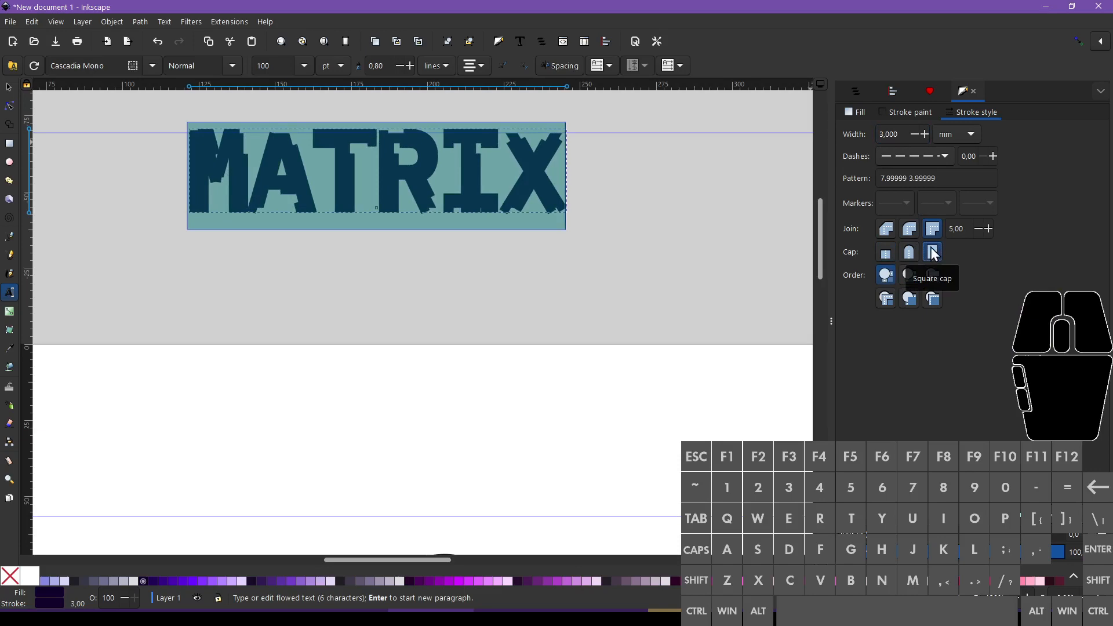
scroll(521, 200, down, 5)
scroll(520, 200, up, 2)
scroll(520, 200, up, 2)
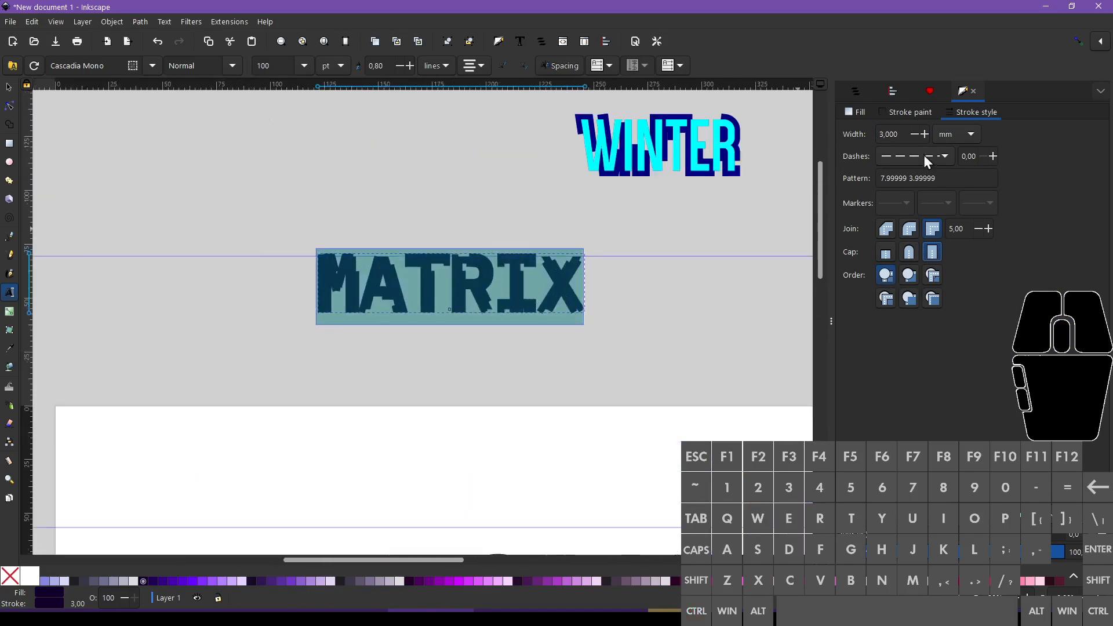
click(914, 134)
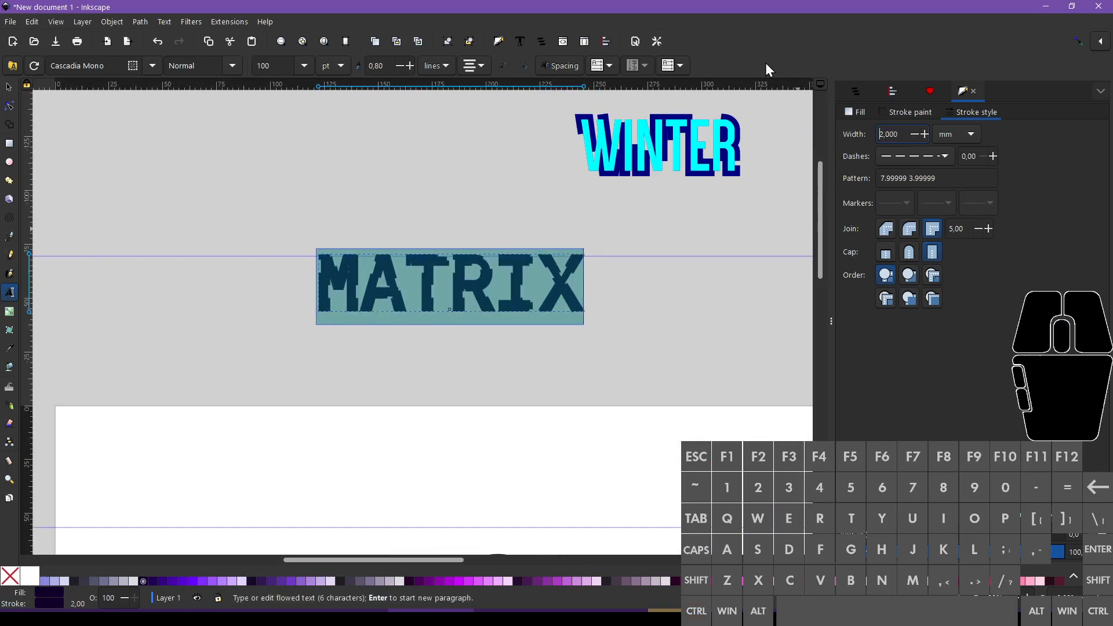
Step: Move the GLITCHY sample off the page to the empty canvas above it and deselect it
click(9, 87)
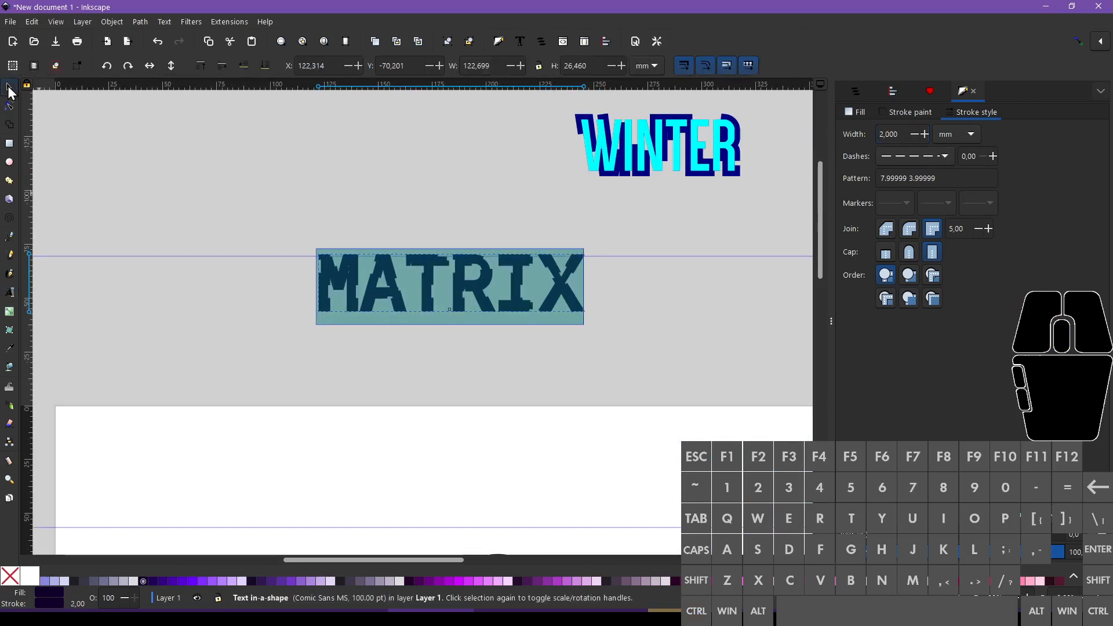
click(327, 296)
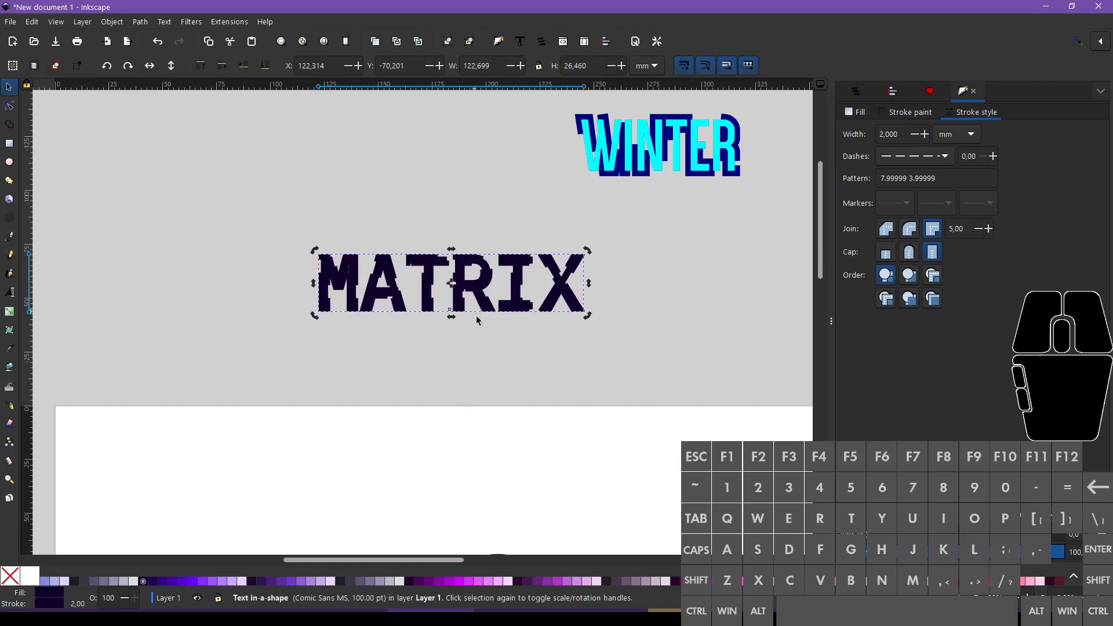
scroll(476, 320, down, 3)
drag(307, 383, 439, 255)
click(324, 312)
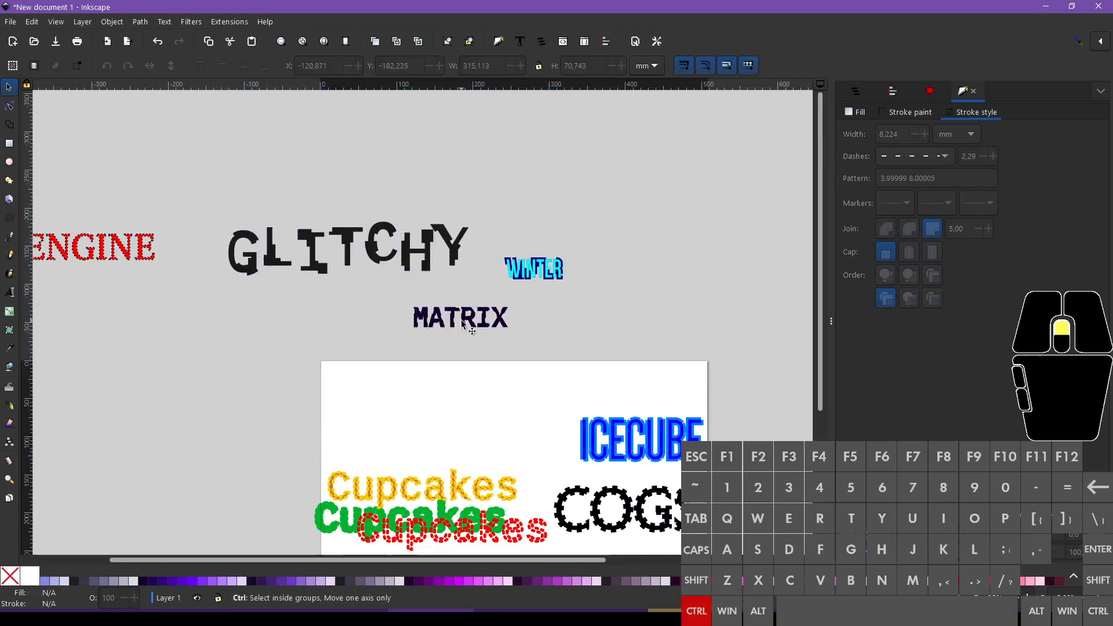
Step: Select the MATRIX text object and change its stroke dash pattern to 4 8
scroll(462, 324, up, 3)
click(452, 323)
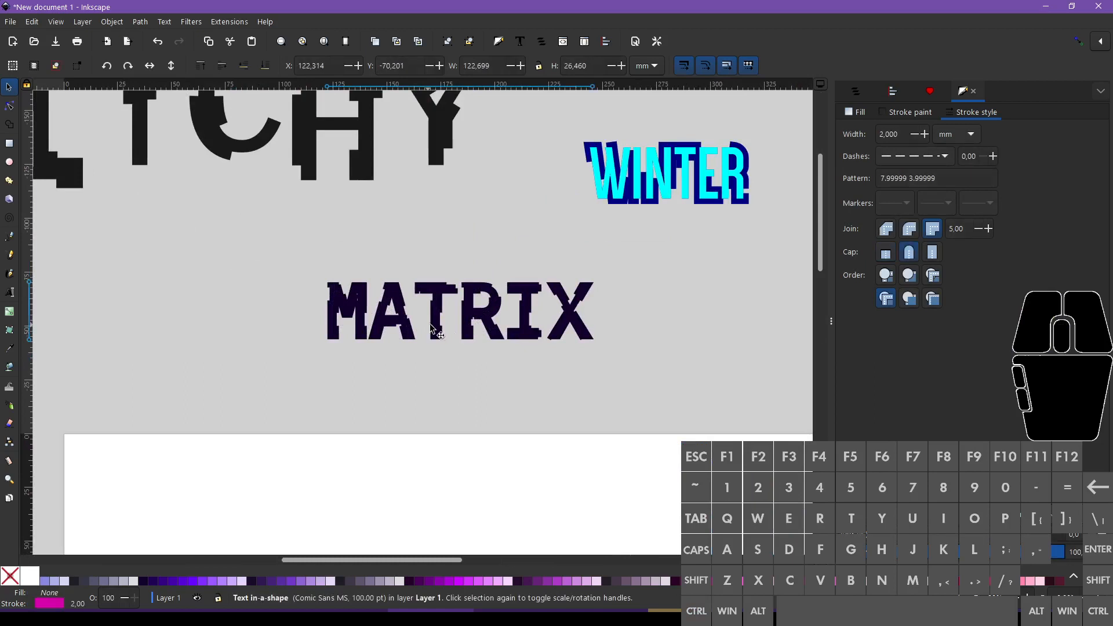
click(945, 156)
click(935, 387)
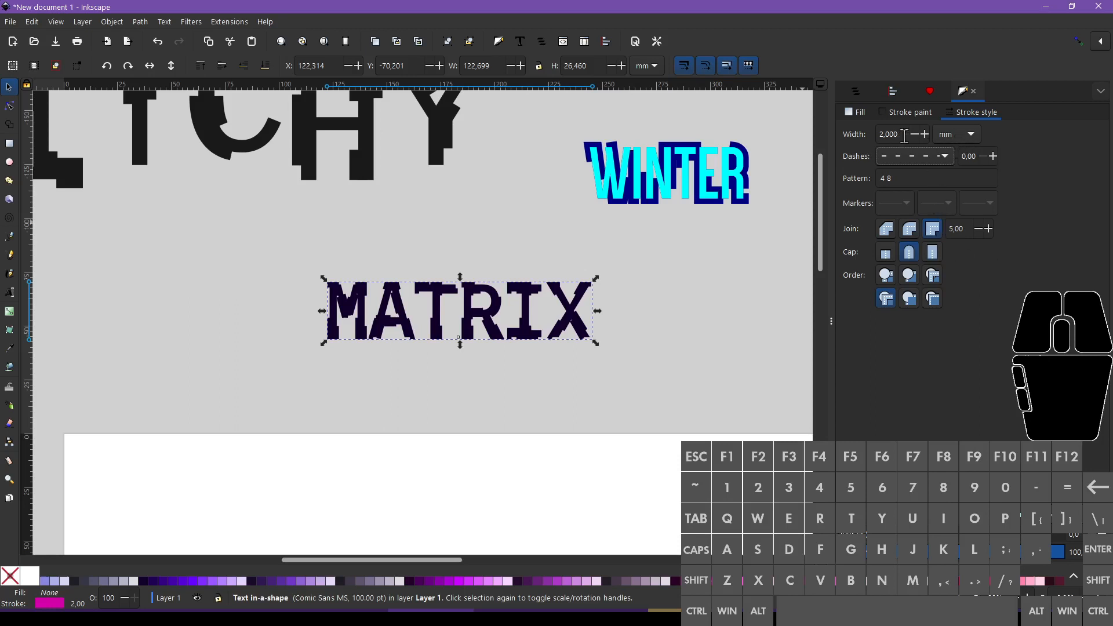
Step: Increase the MATRIX text's stroke width to 2.8 mm
click(929, 134)
click(929, 135)
click(929, 135)
click(929, 134)
click(929, 134)
click(929, 134)
click(929, 134)
click(929, 134)
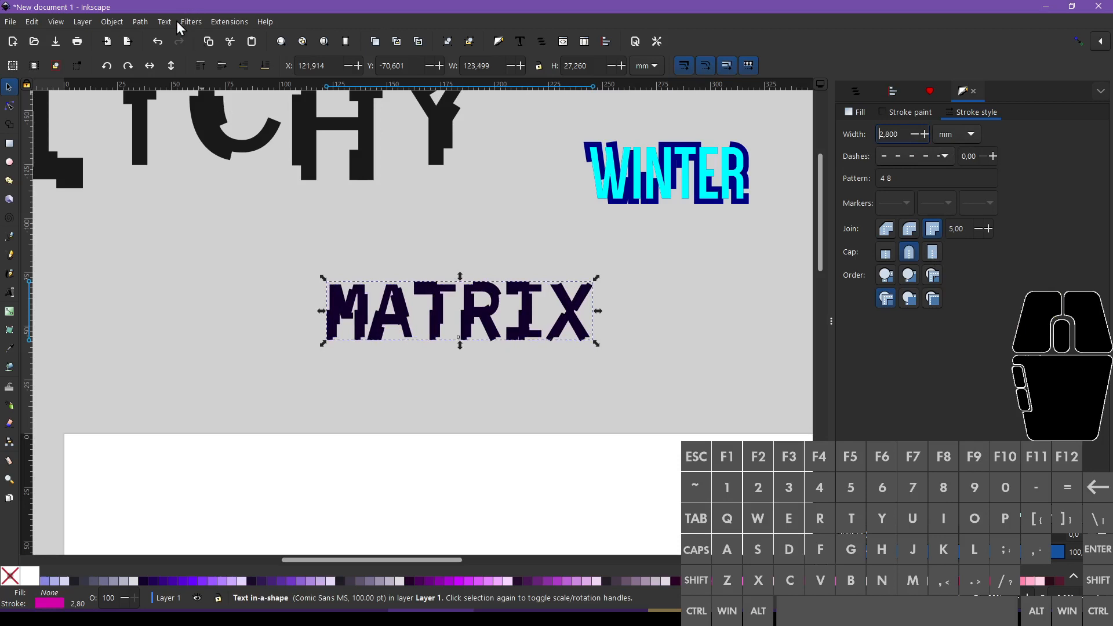
Step: Convert the MATRIX text object to a path and break it apart into separate pieces
click(141, 22)
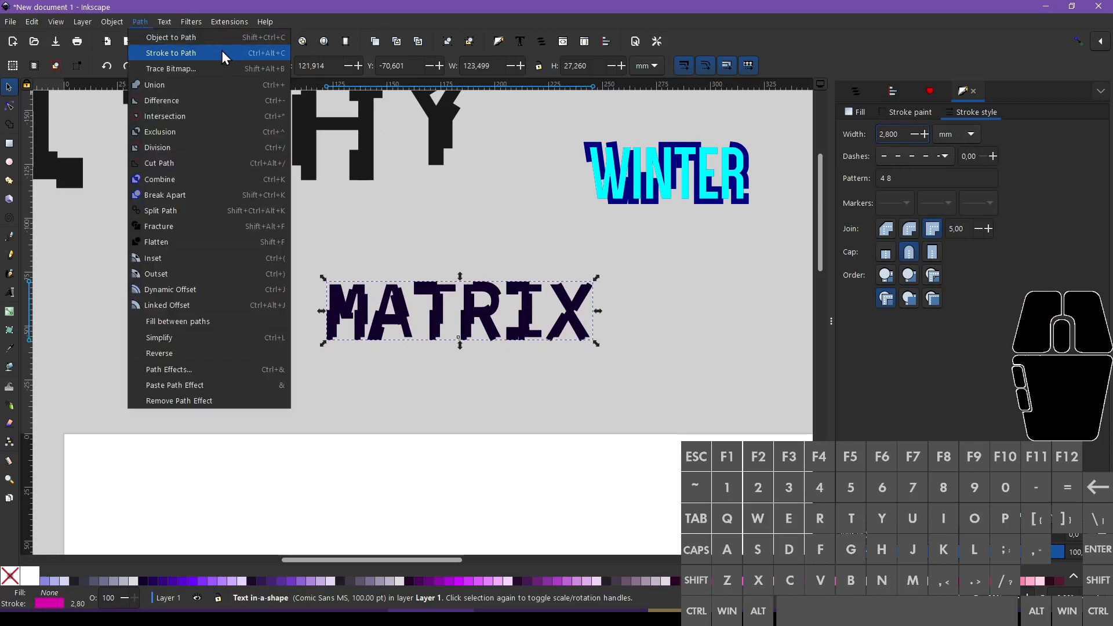
click(216, 42)
click(147, 22)
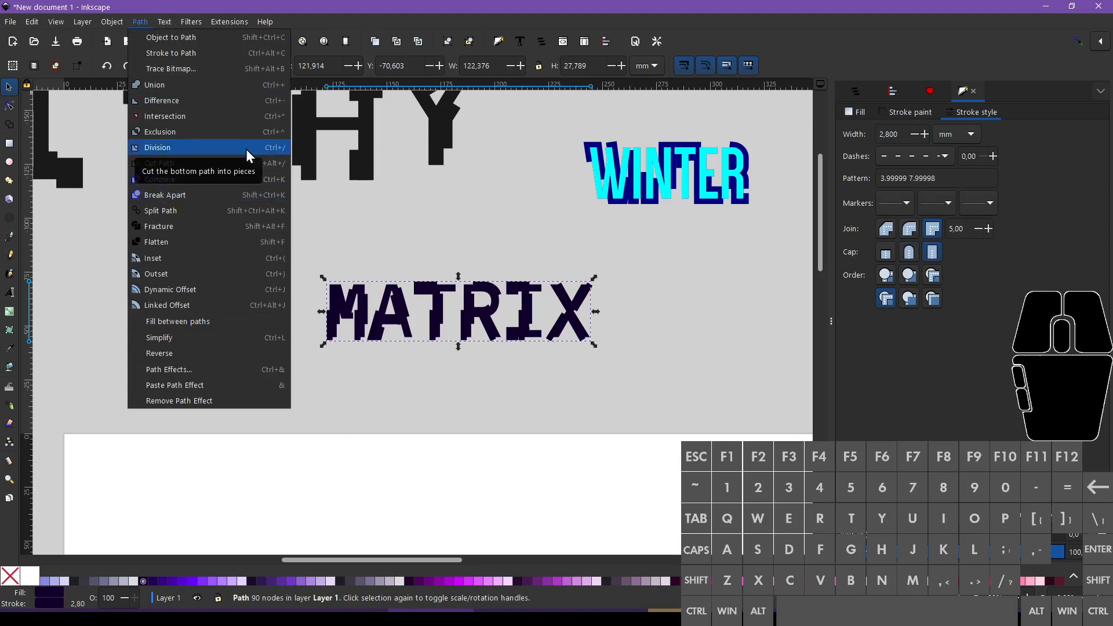
click(222, 196)
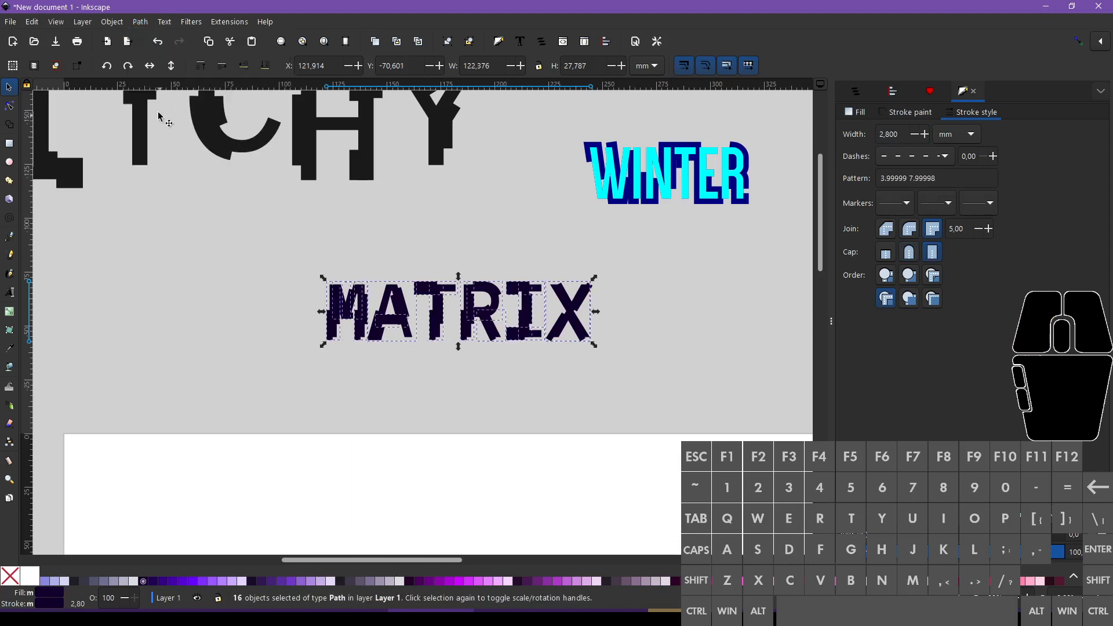
Step: Move all pieces of the M straight down about 11.5 mm and shift the A slightly down
click(294, 283)
drag(294, 251, 388, 397)
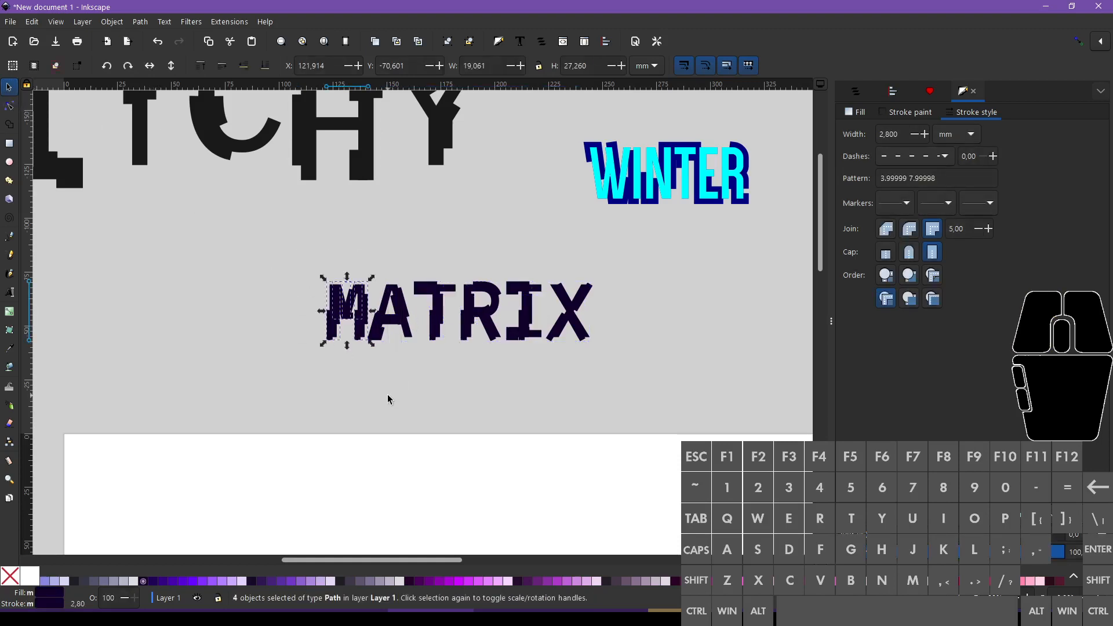
drag(365, 334, 367, 362)
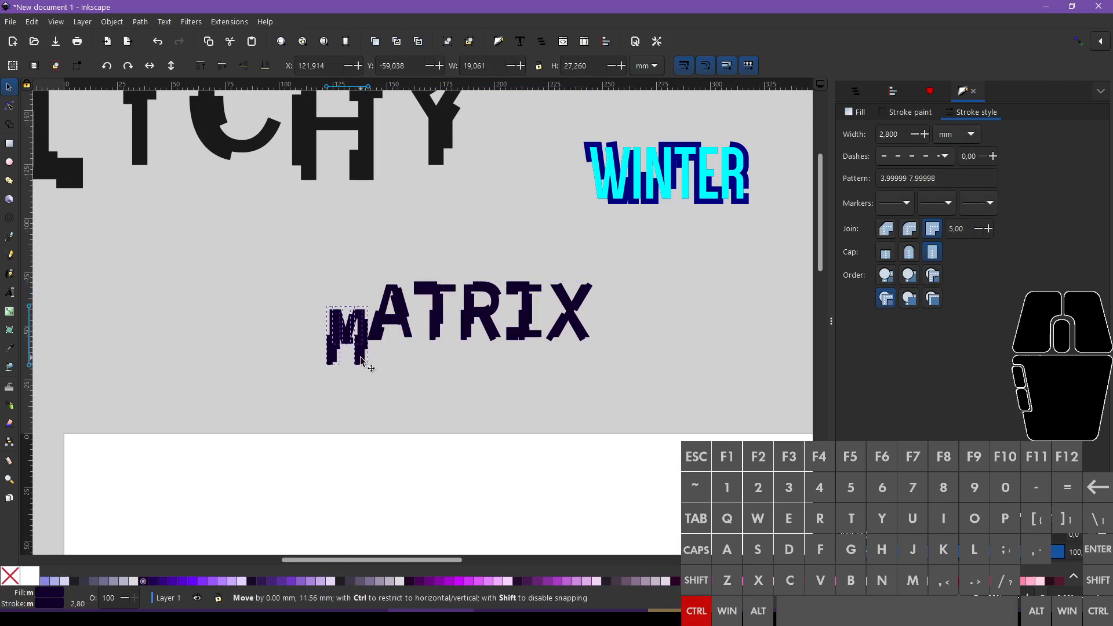
drag(433, 378, 366, 267)
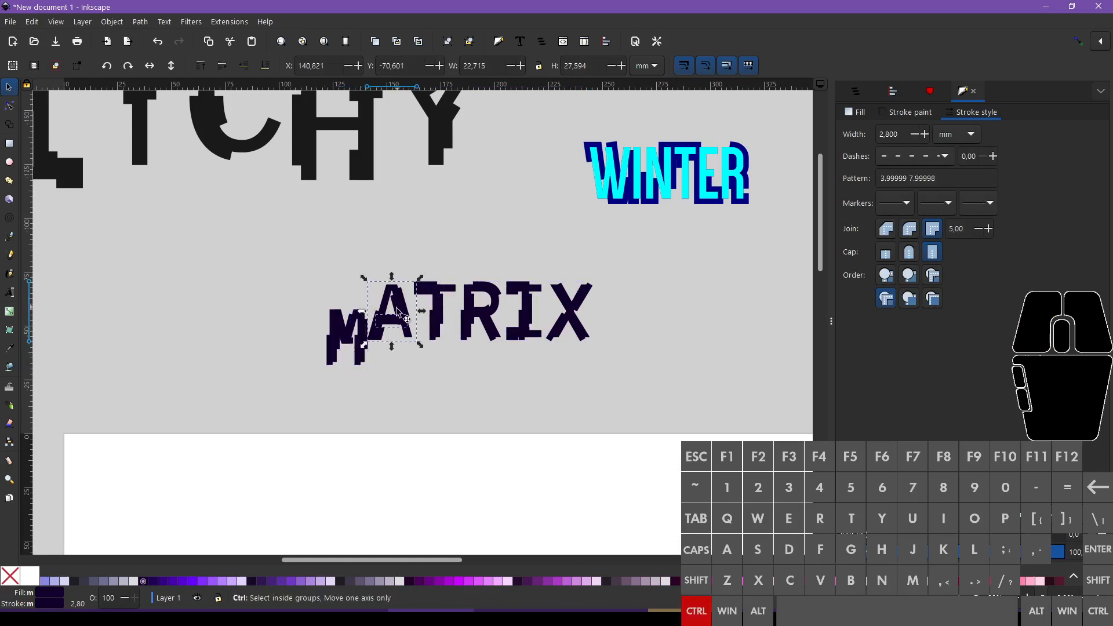
drag(401, 318, 400, 323)
Step: Lower the T, R and I of MATRIX by different amounts, moving the T furthest, to stagger the letters
drag(412, 265, 465, 360)
drag(443, 324, 441, 360)
drag(447, 267, 525, 362)
drag(493, 324, 493, 350)
drag(490, 251, 531, 358)
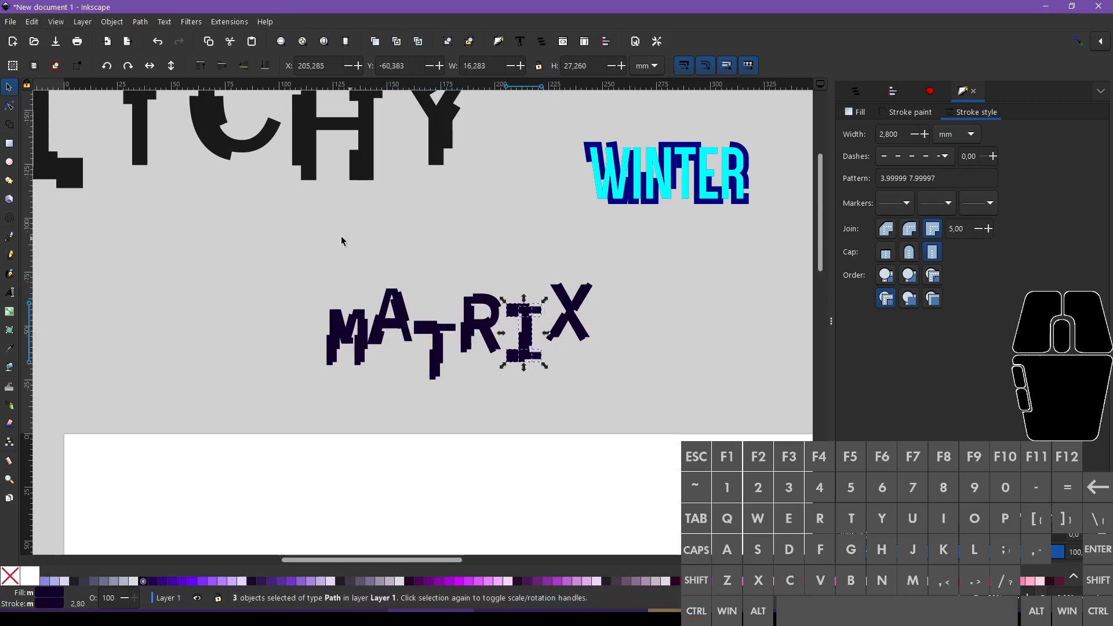
Step: Select all the MATRIX letter pieces and compare the staggered word with the GLITCHY sample and the other text effects
drag(199, 249, 701, 423)
ctrl+scroll(614, 398, down, 1)
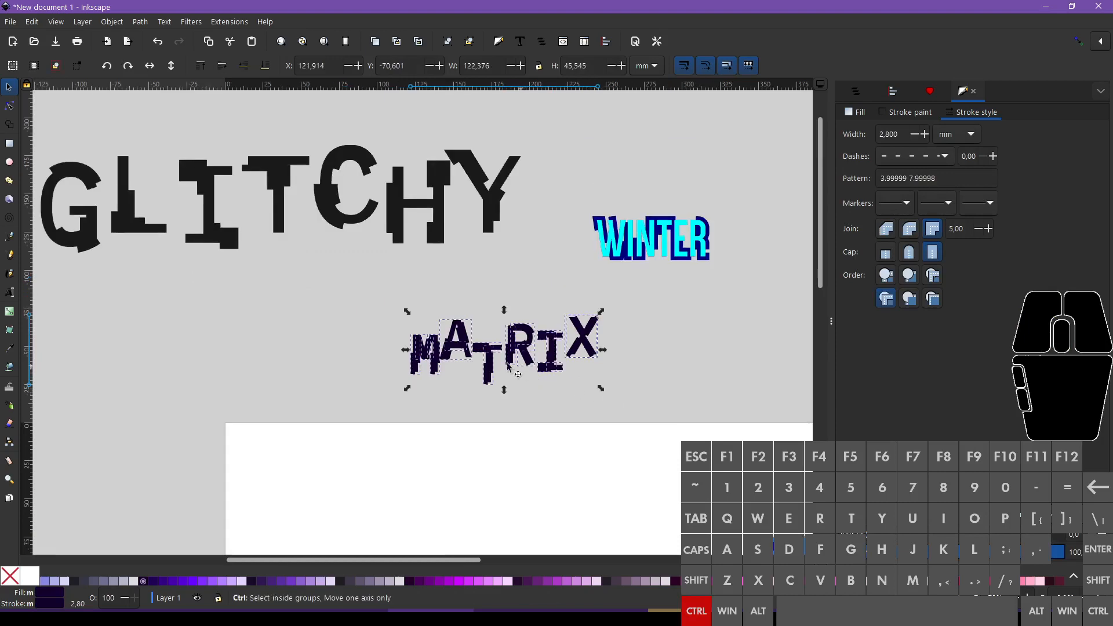
drag(363, 294, 686, 423)
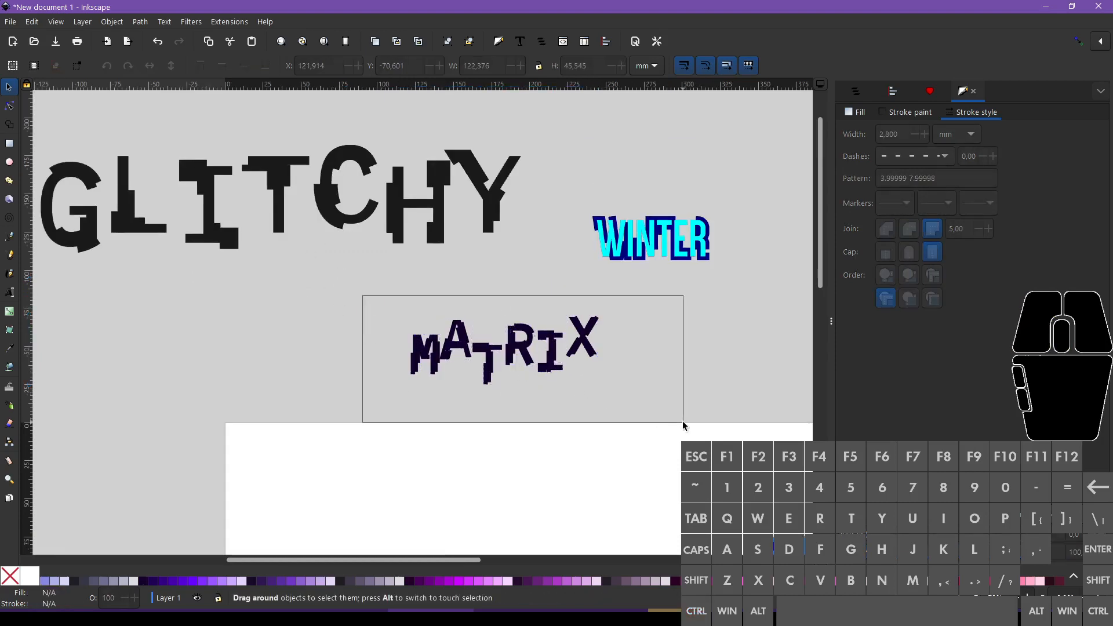
ctrl+scroll(662, 413, down, 4)
ctrl+scroll(754, 493, up, 2)
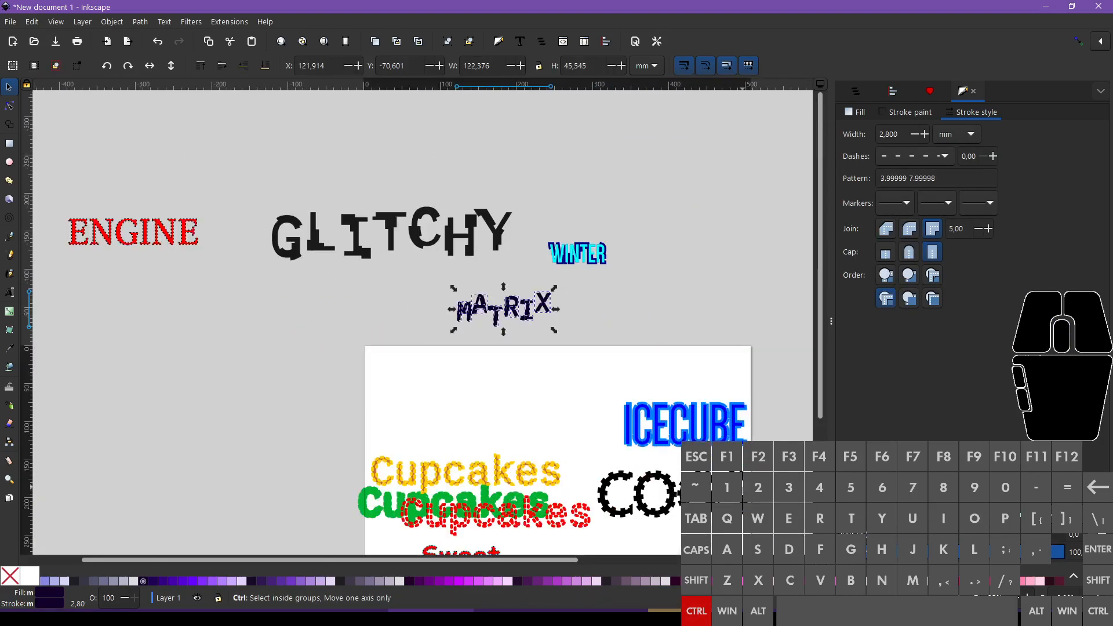
scroll(680, 235, down, 3)
ctrl+scroll(680, 235, up, 2)
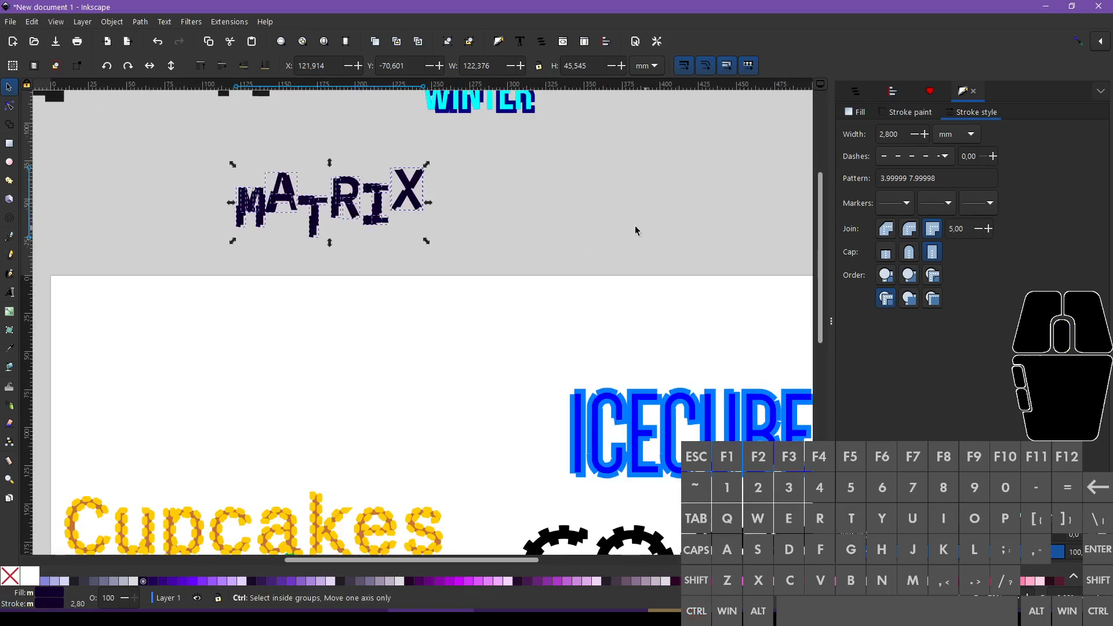
scroll(447, 294, left, 6)
scroll(447, 318, up, 10)
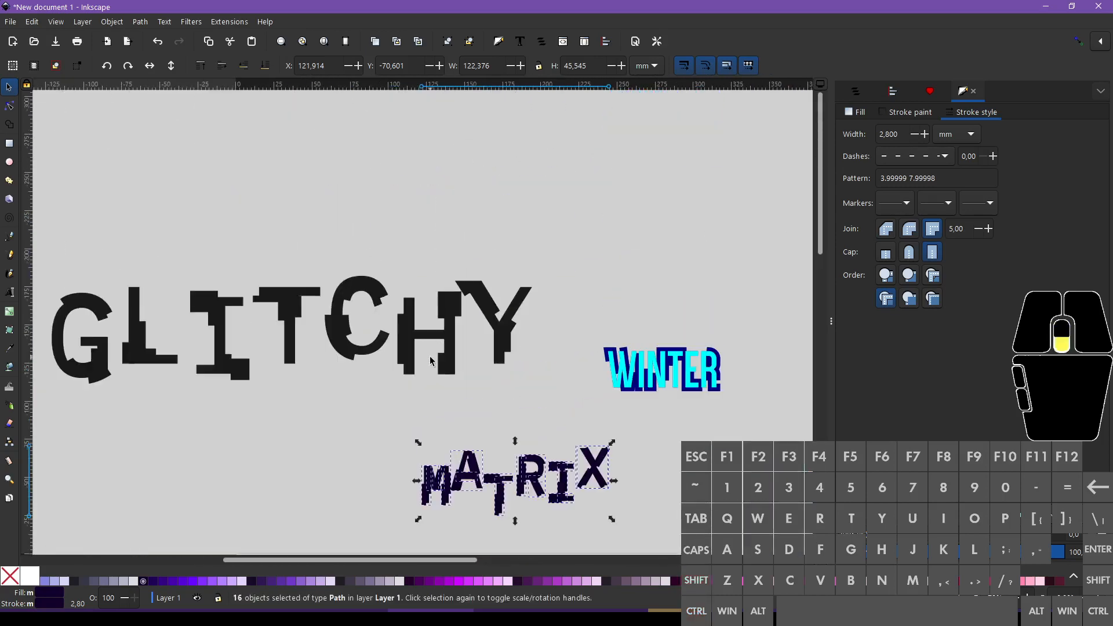
scroll(429, 356, down, 4)
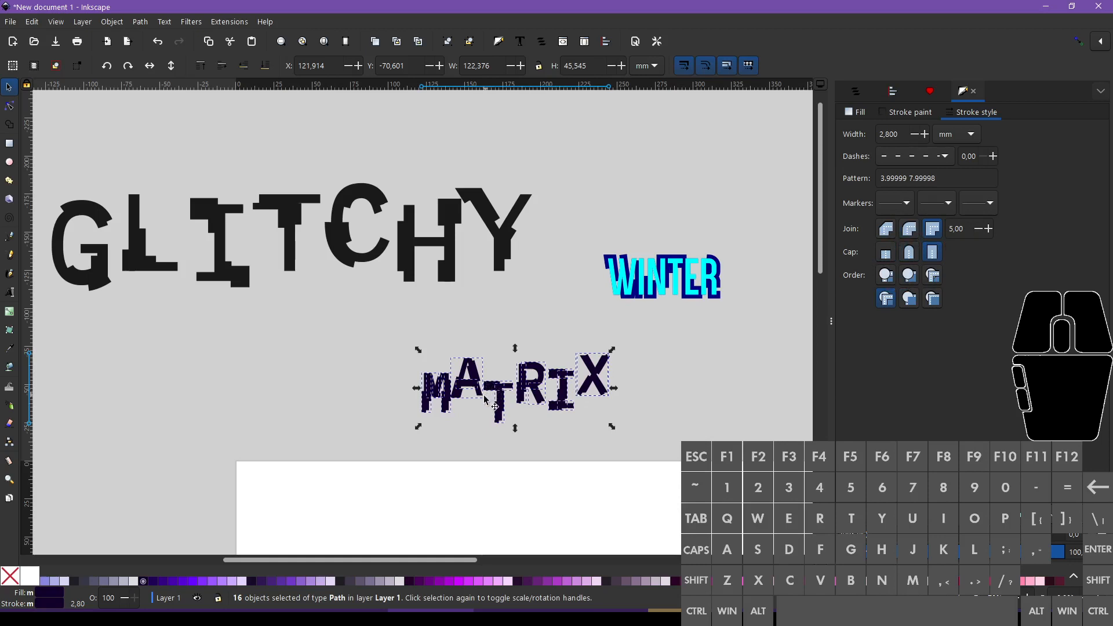
Step: Try moving the cyan WINTER text away from its dark-blue backing and undo the move
click(413, 245)
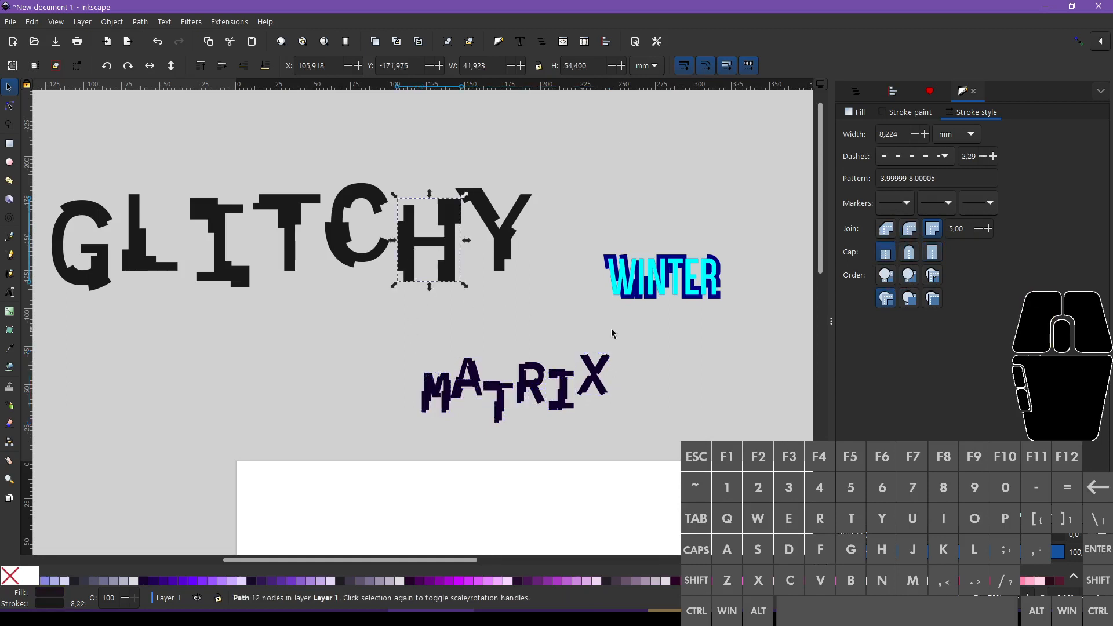
drag(653, 289, 576, 345)
key(ctrl+z)
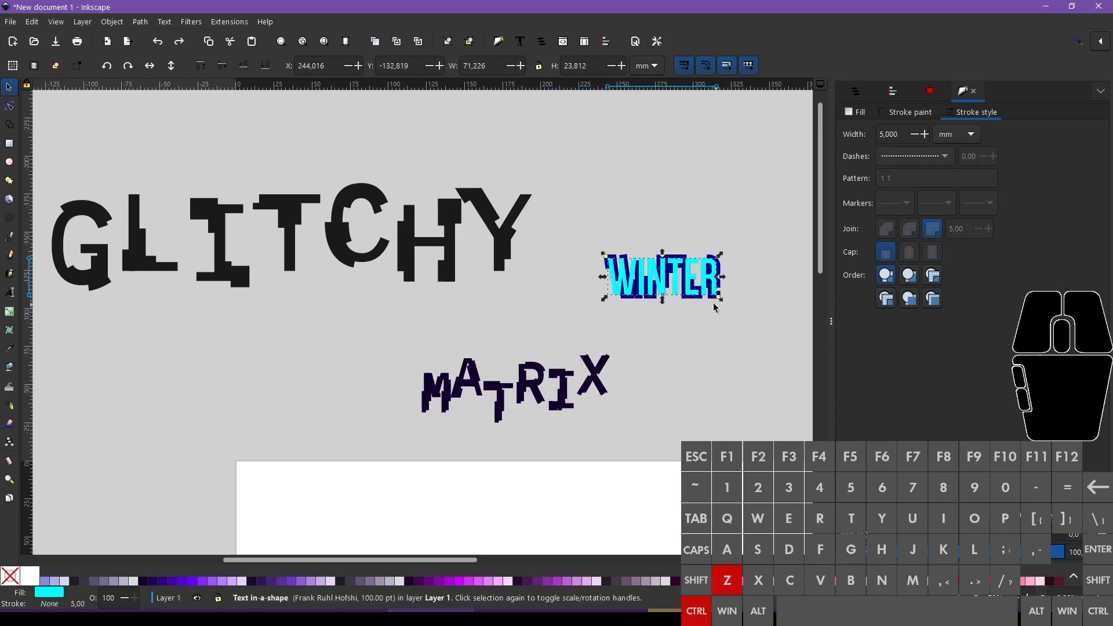
Step: Review all the text effects on and around the page, from ENGINE and GLITCHY to Cupcakes, ICECUBE and COGS
scroll(651, 363, down, 10)
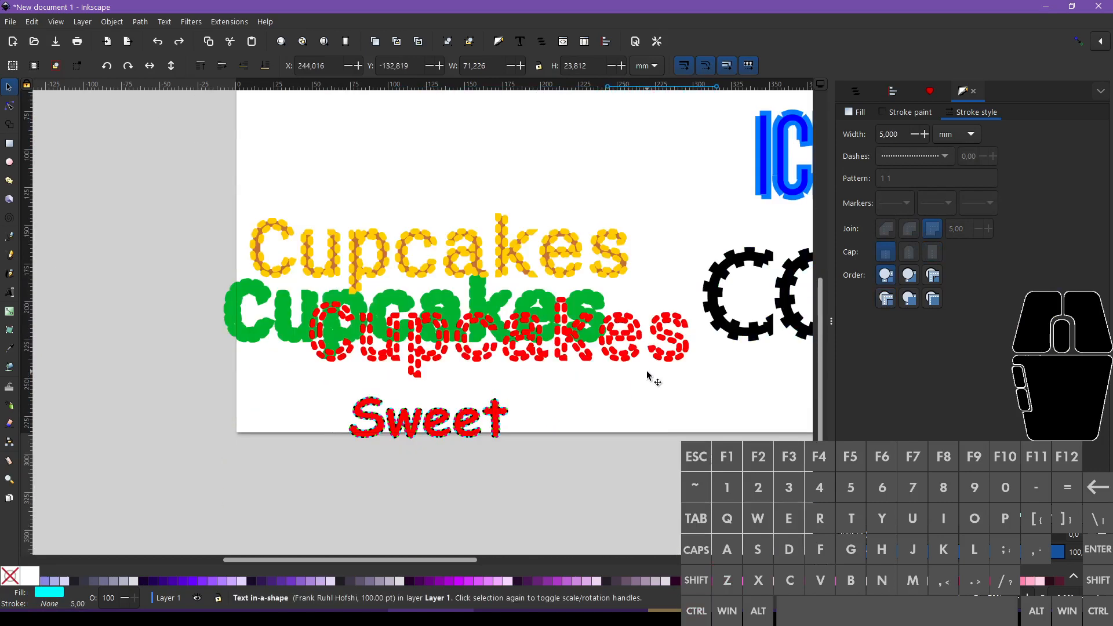
ctrl+scroll(651, 372, down, 3)
scroll(736, 360, down, 2)
scroll(747, 359, up, 4)
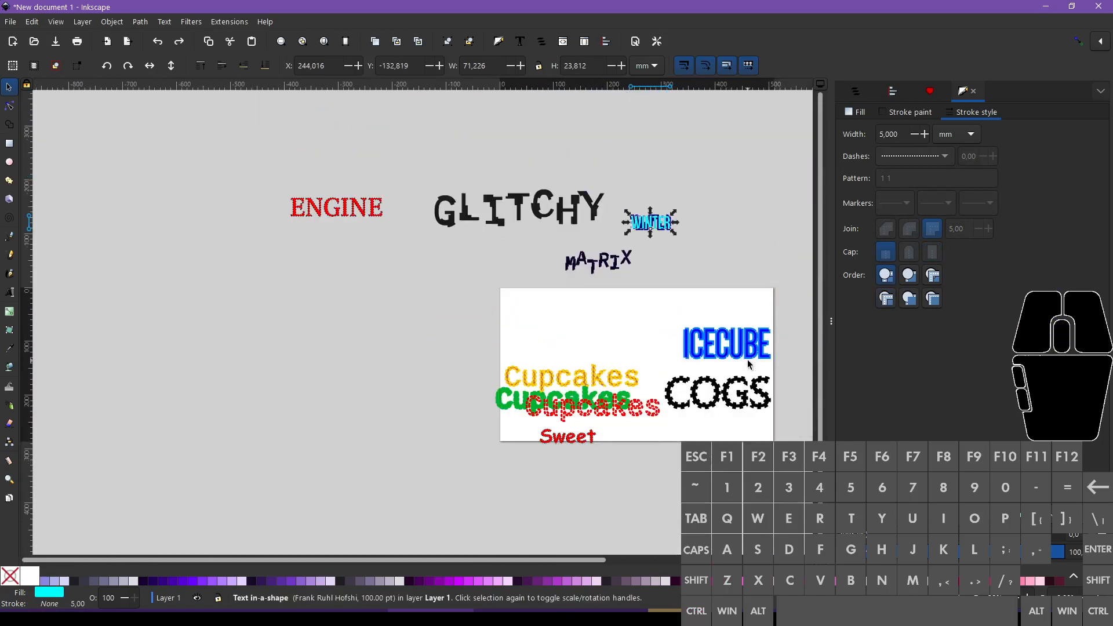
scroll(746, 360, right, 4)
ctrl+scroll(699, 353, up, 1)
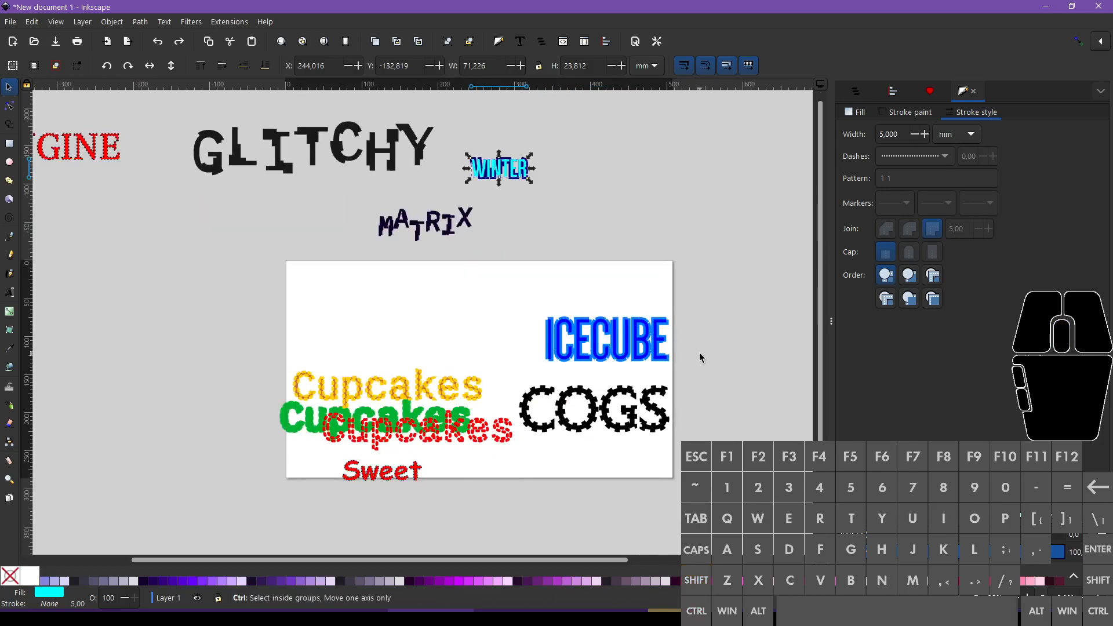
ctrl+scroll(698, 353, down, 1)
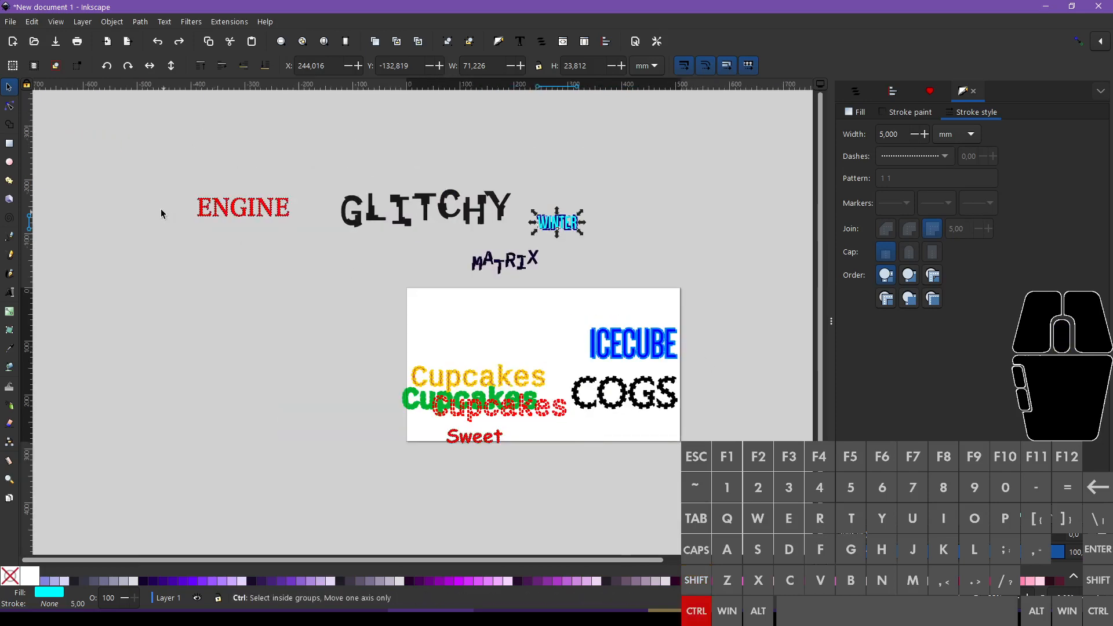